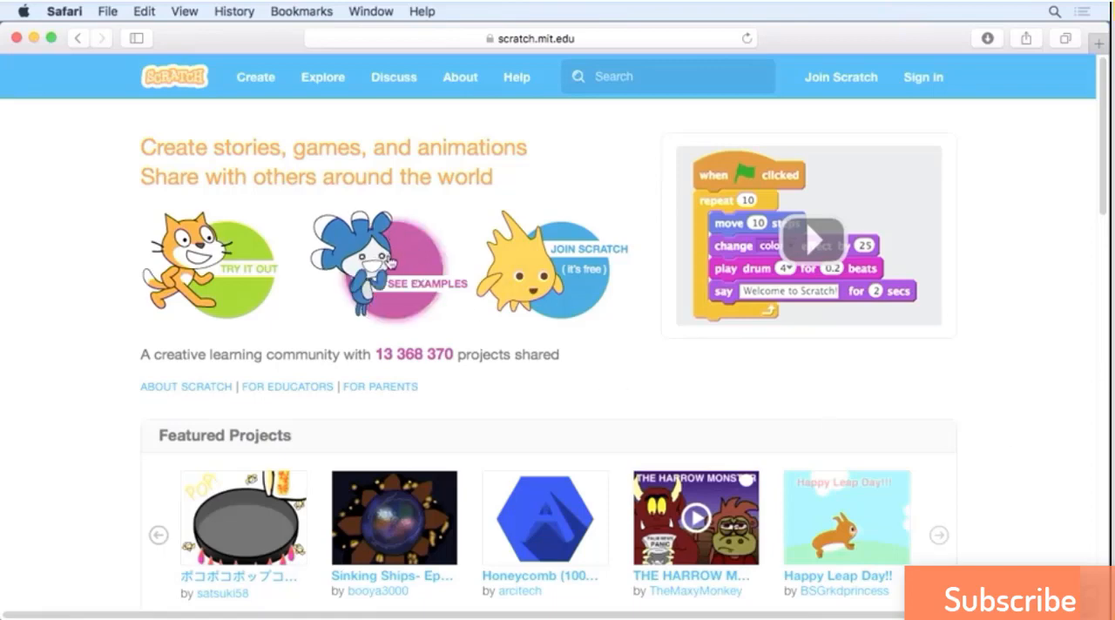
# Open The Pico Show: Intro from the example starter projects, run it, and highlight its remix idea about adding Gobo or another sprite.
pyautogui.click(389, 262)
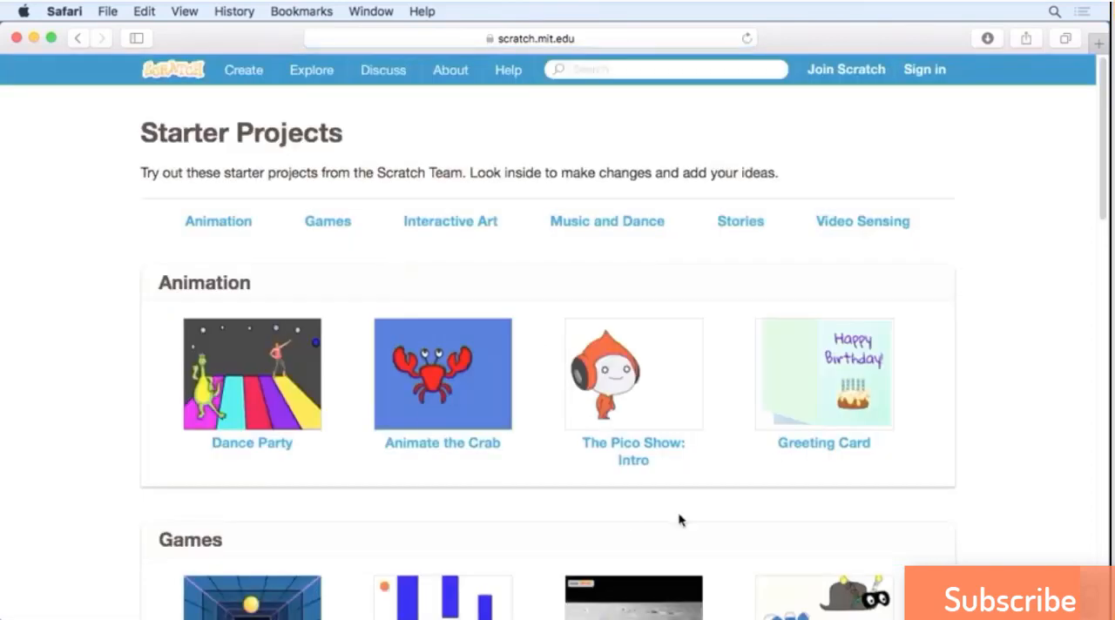
pyautogui.click(656, 419)
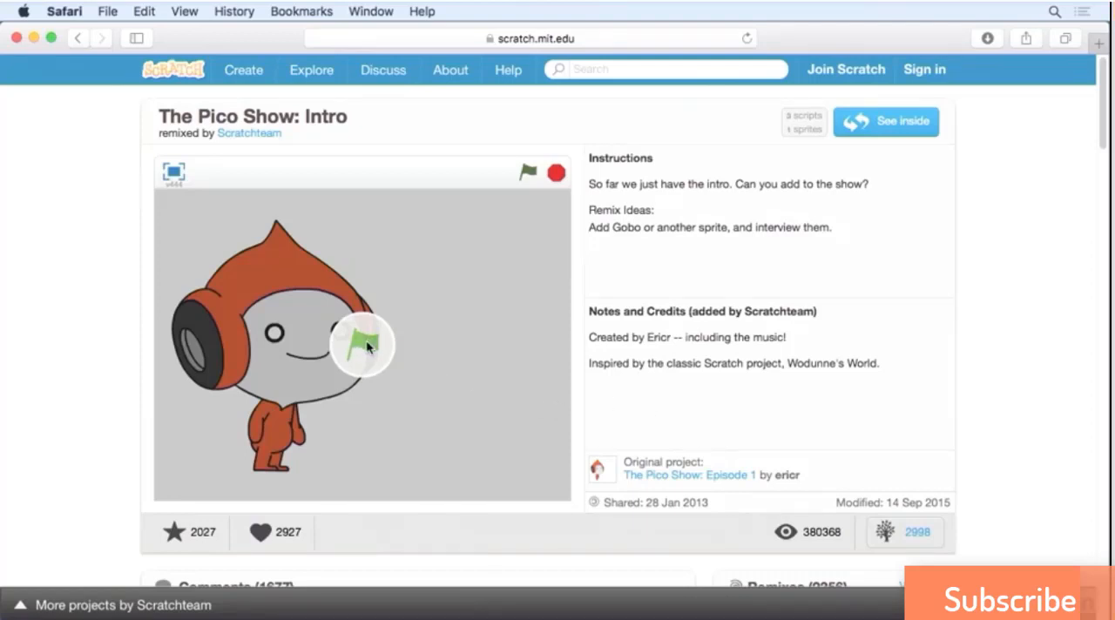
pyautogui.click(526, 173)
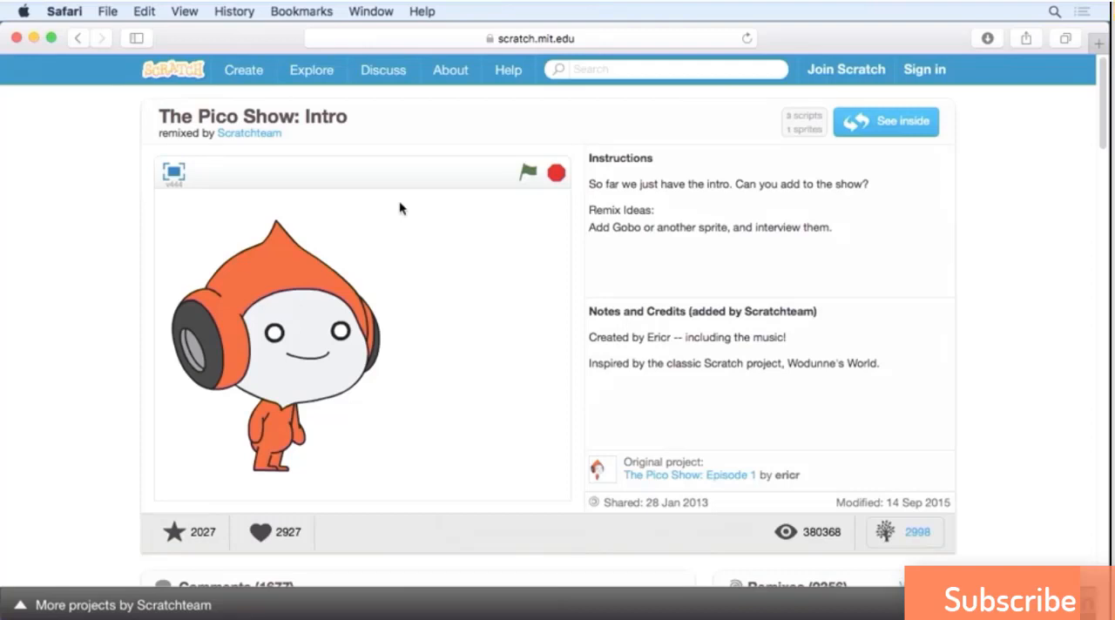
pyautogui.moveTo(834, 228); pyautogui.dragTo(589, 227)
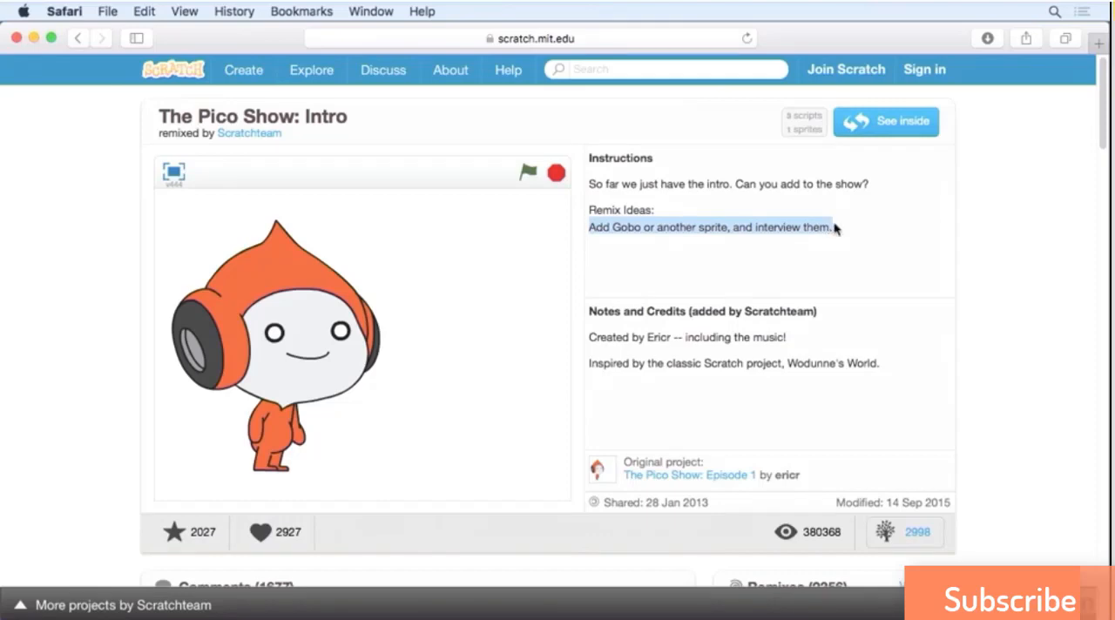
# Open and run the Dress Up Tera starter project, and put the red cape and black mask on Tera.
pyautogui.click(77, 39)
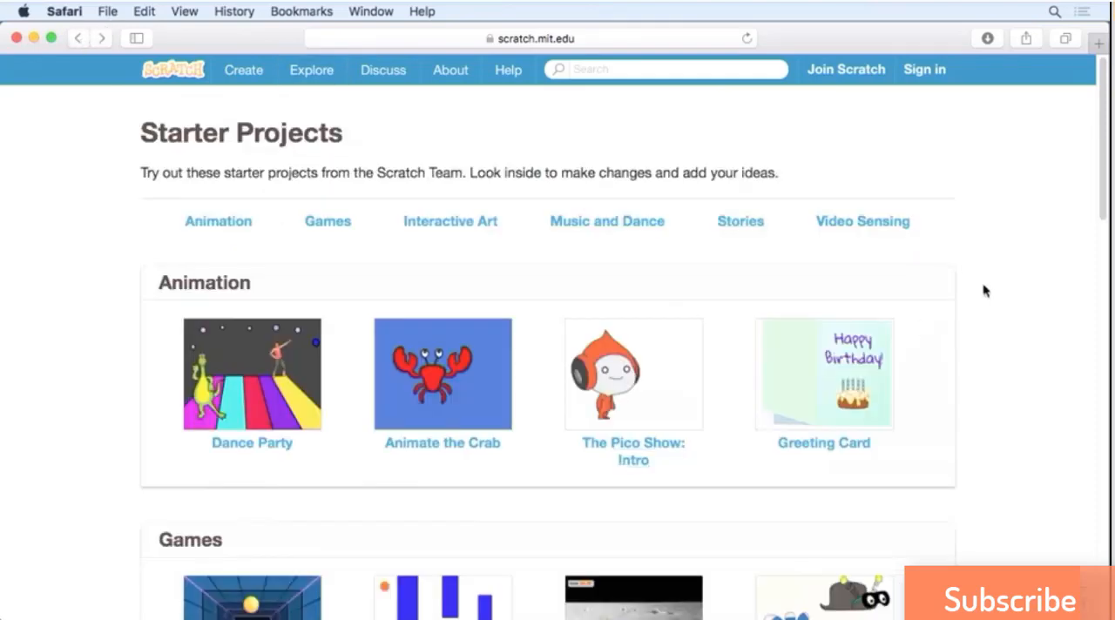
pyautogui.moveTo(1106, 216); pyautogui.dragTo(1103, 311)
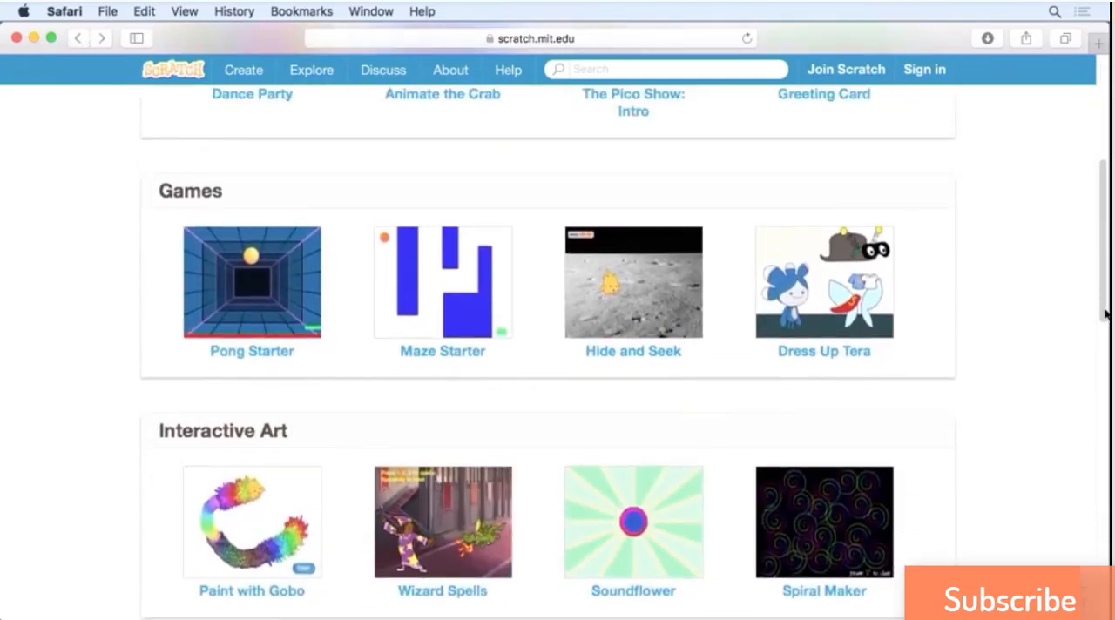
pyautogui.click(812, 356)
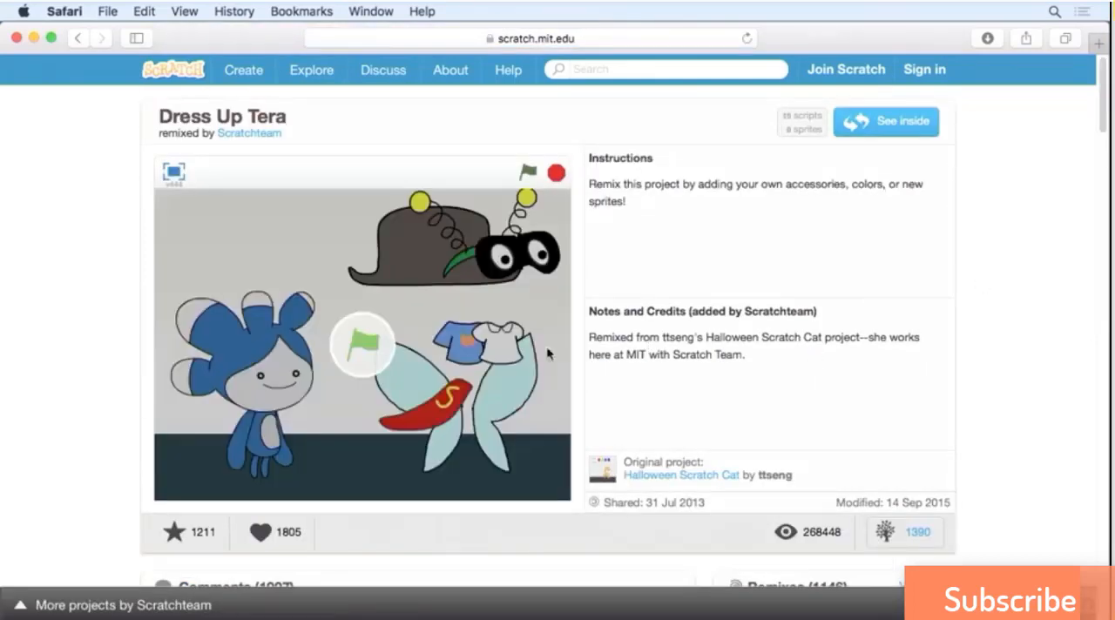
pyautogui.click(363, 341)
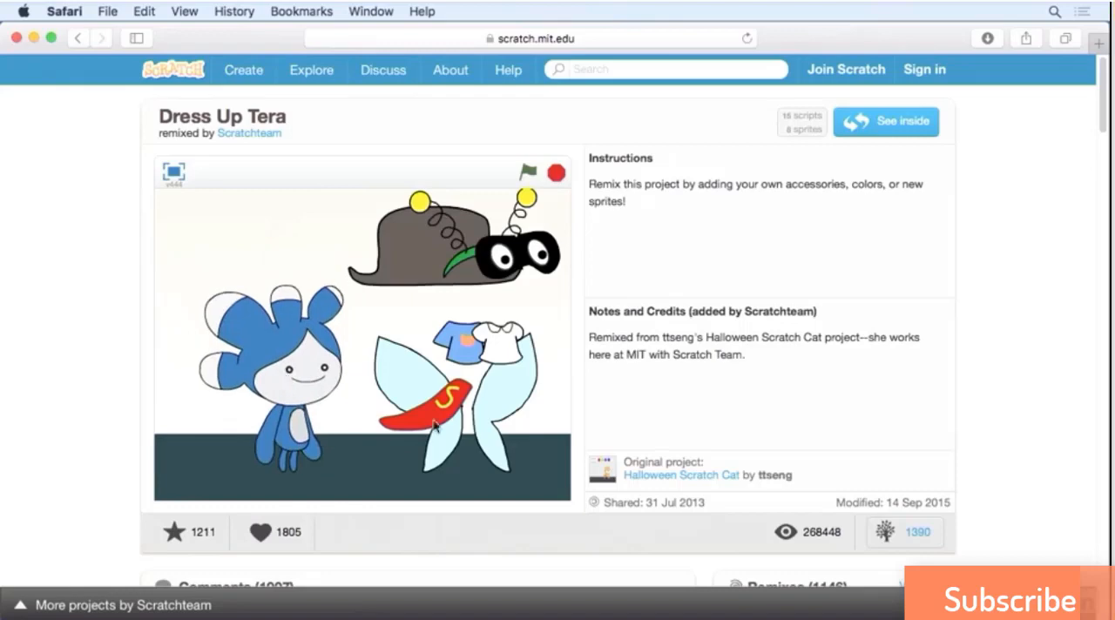
pyautogui.moveTo(436, 425); pyautogui.dragTo(252, 427)
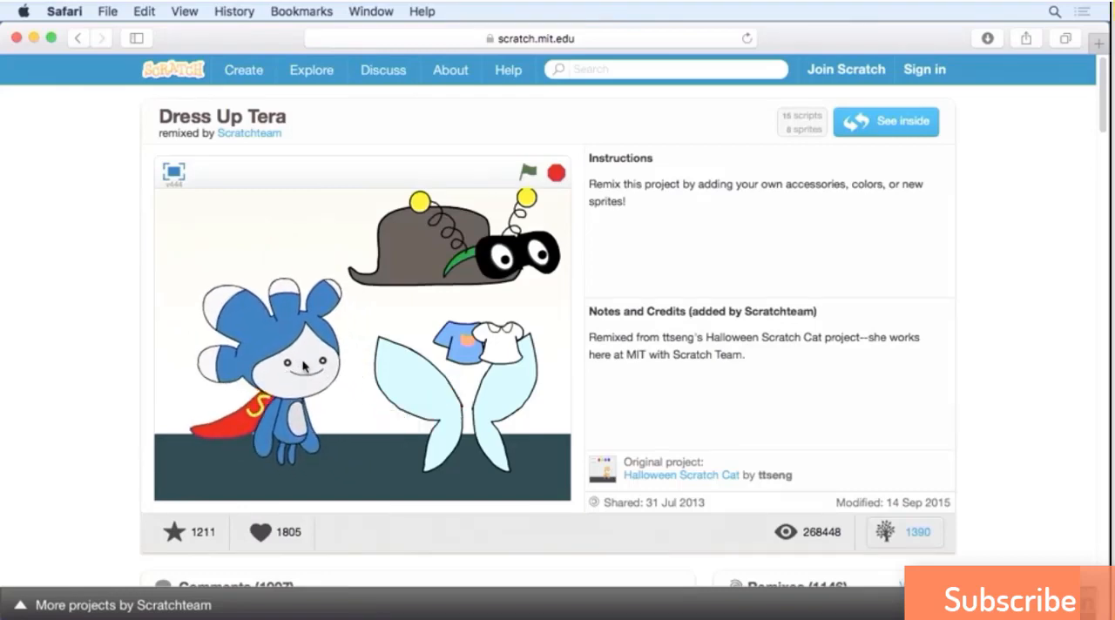
pyautogui.moveTo(544, 262); pyautogui.dragTo(329, 366)
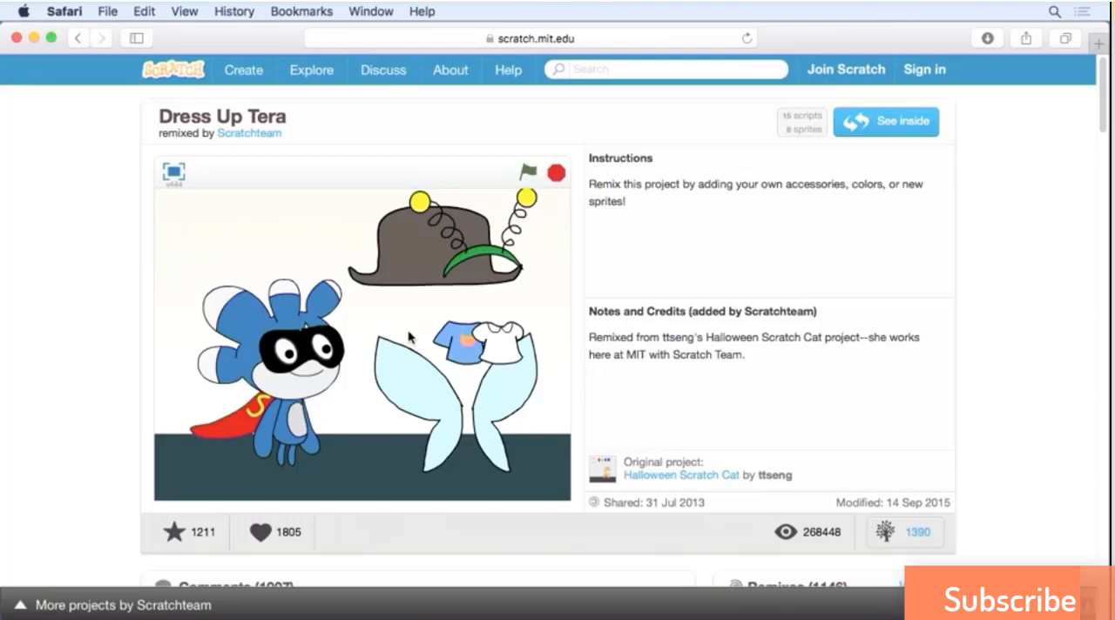
# Open and run the Piano starter project from the Music and Dance section, and play several white keys.
pyautogui.click(77, 39)
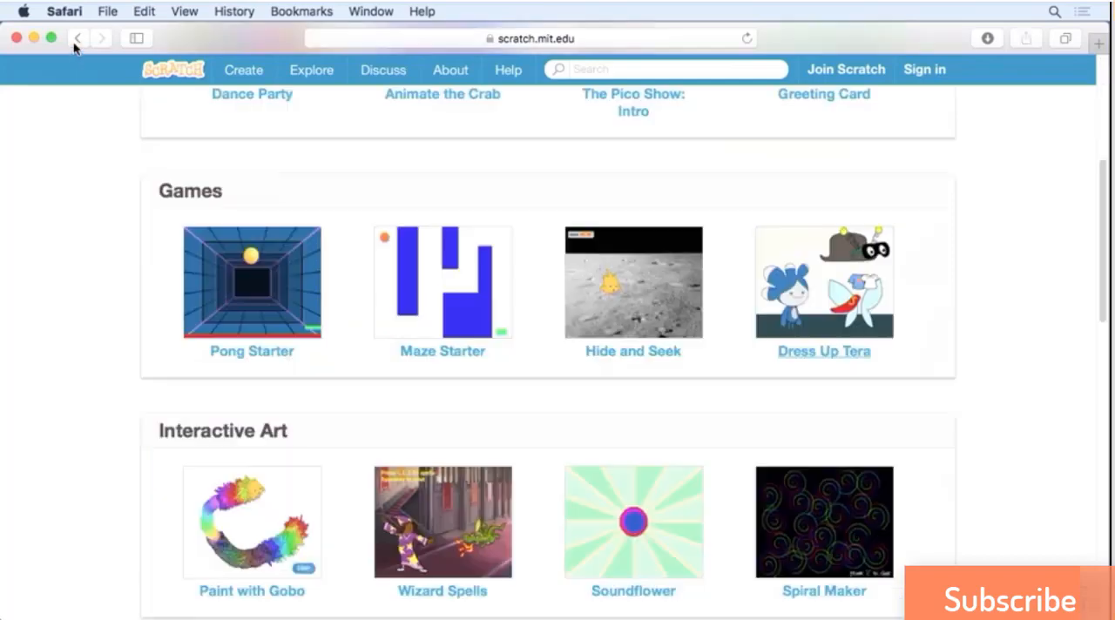
pyautogui.moveTo(1103, 224); pyautogui.dragTo(1099, 386)
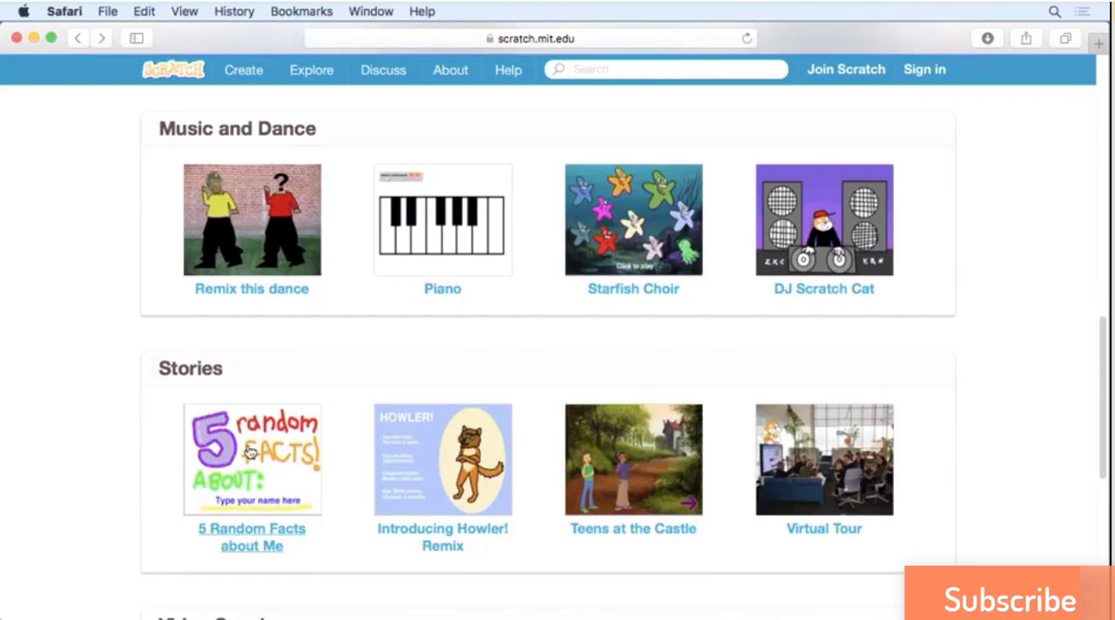
pyautogui.click(449, 293)
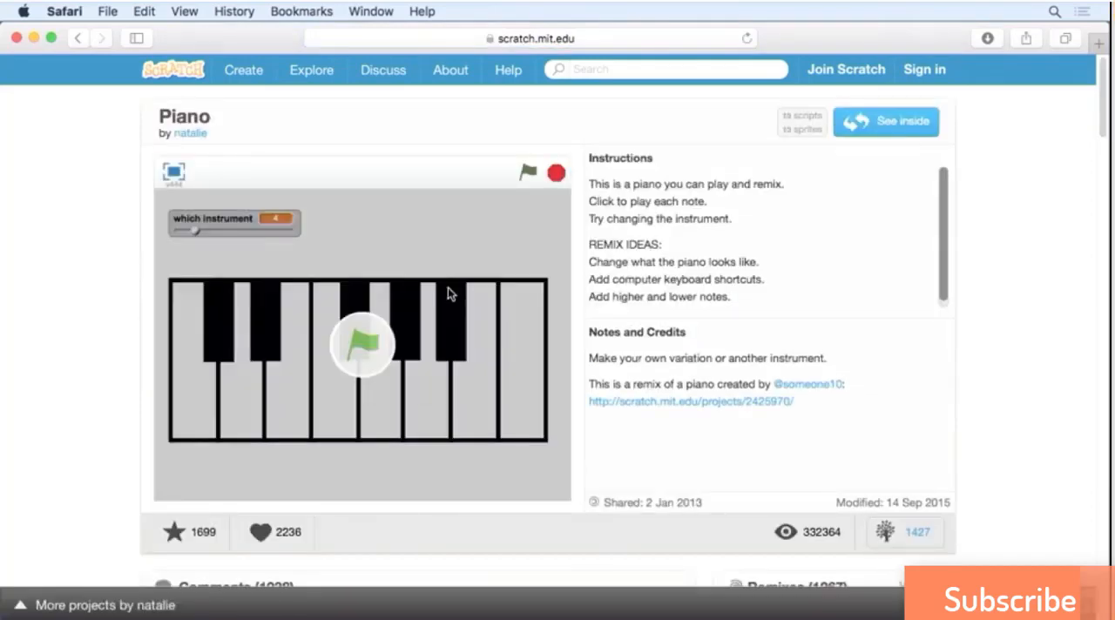
pyautogui.click(359, 346)
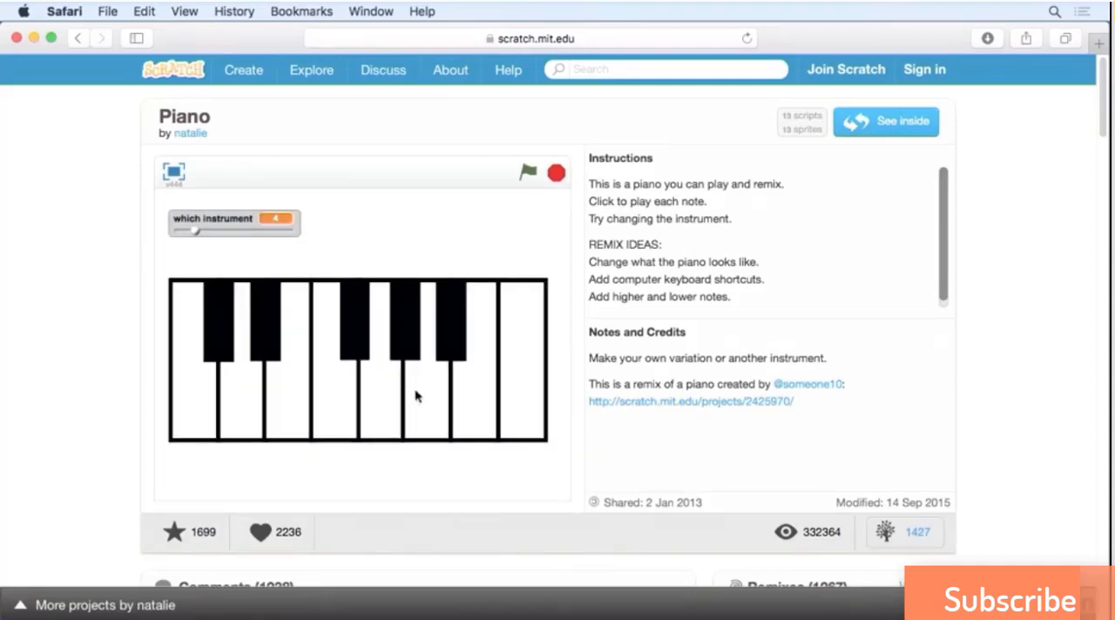
pyautogui.click(336, 392)
pyautogui.click(248, 396)
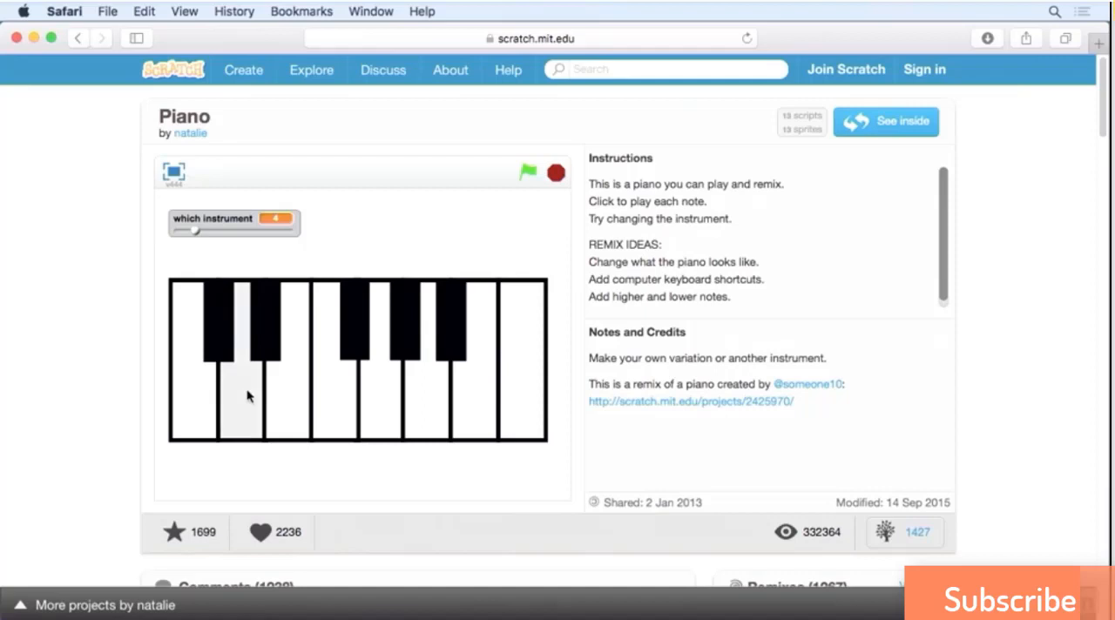
pyautogui.click(430, 396)
pyautogui.click(329, 394)
pyautogui.click(384, 394)
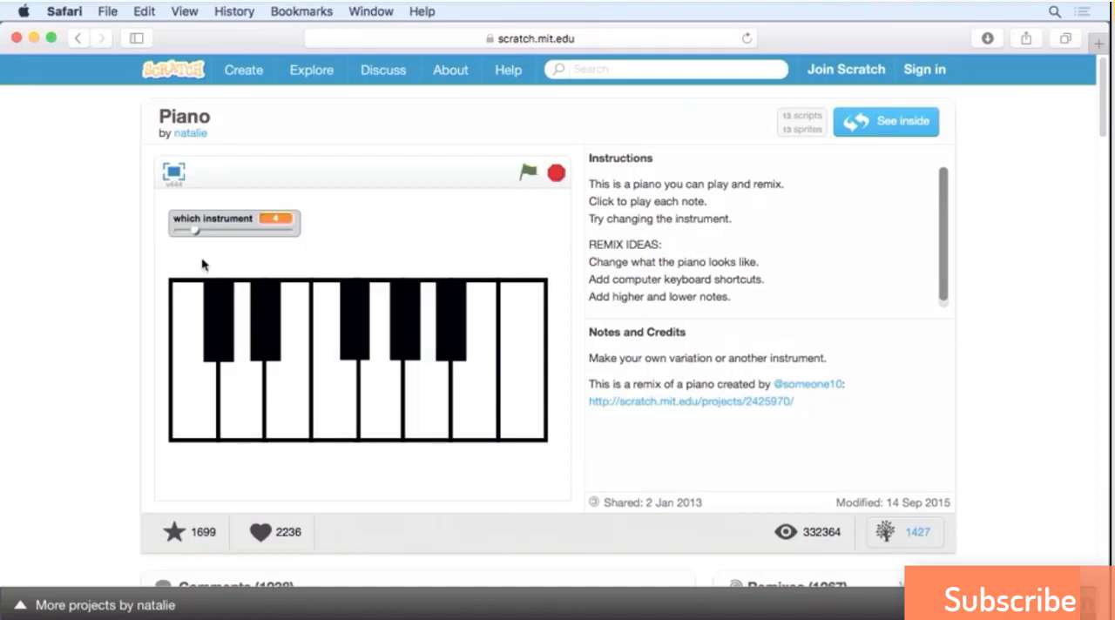
# Change the piano's instrument to 15 and play a few notes with it.
pyautogui.moveTo(196, 236); pyautogui.dragTo(265, 234)
pyautogui.click(214, 422)
pyautogui.click(286, 417)
pyautogui.click(453, 343)
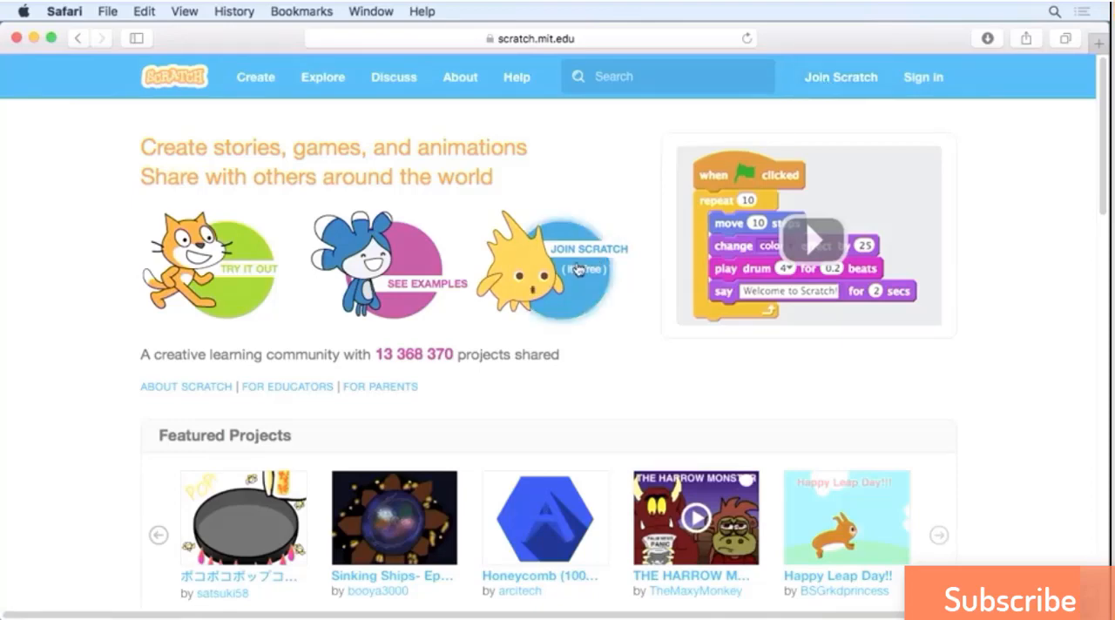
# Start signing up for a Scratch account and enter the chosen username.
pyautogui.click(842, 86)
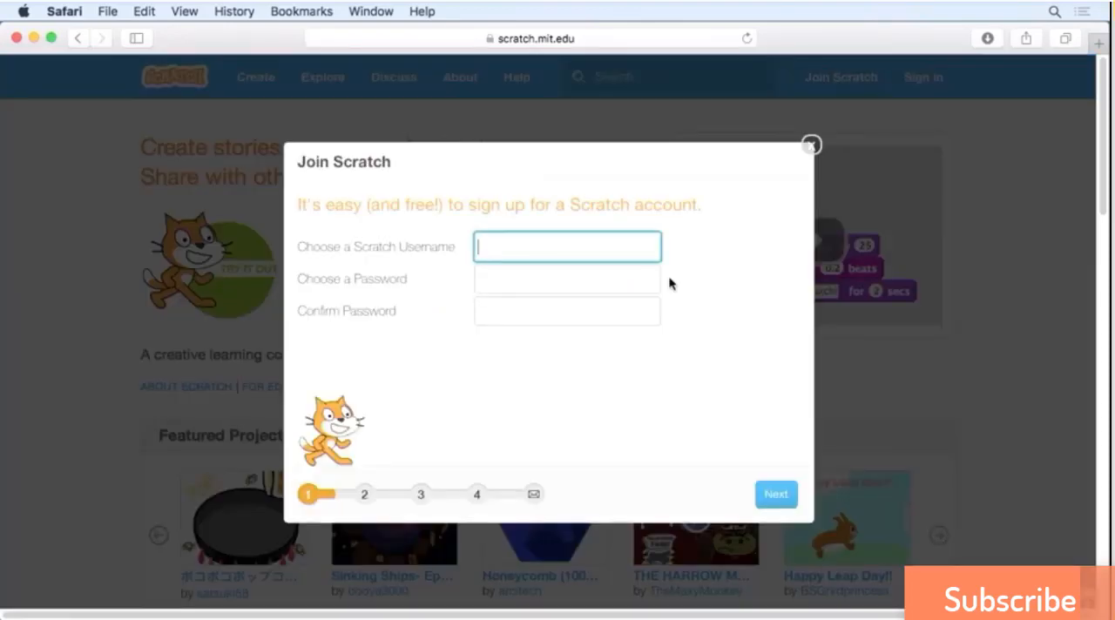
pyautogui.write('toddperkins')
pyautogui.press('Tab')
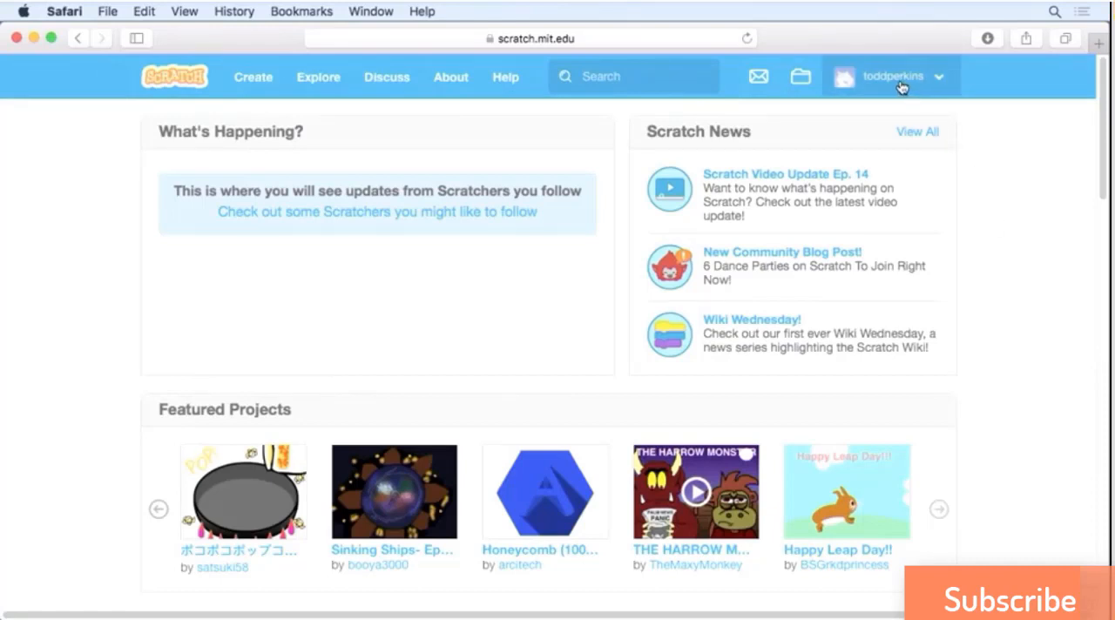
# Create a new project and name it My First Project.
pyautogui.click(253, 83)
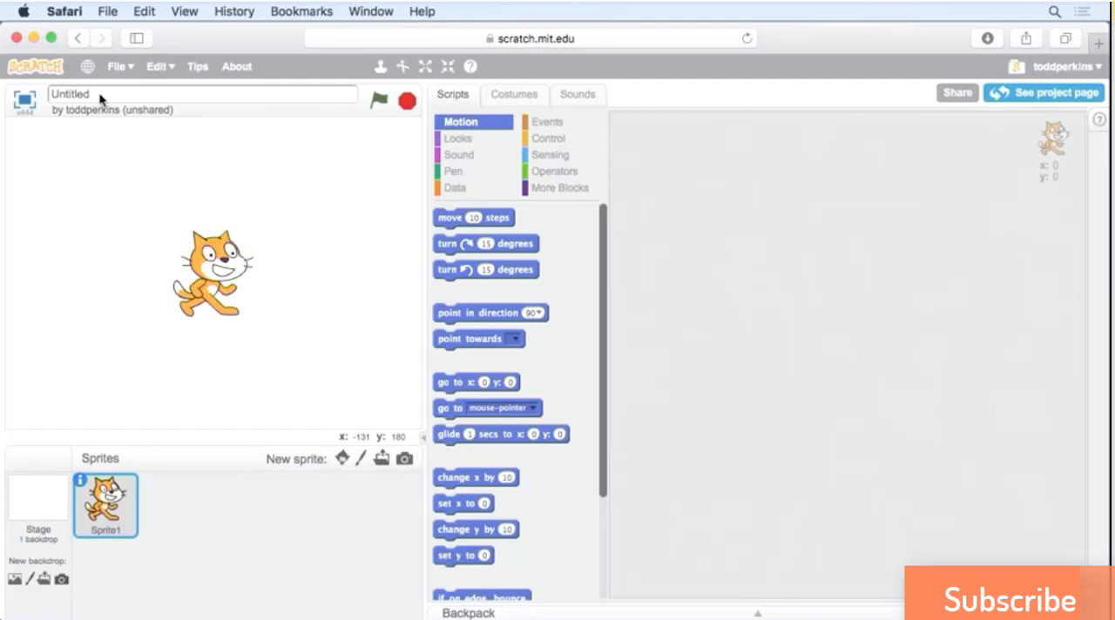
pyautogui.moveTo(101, 99); pyautogui.dragTo(47, 100)
pyautogui.write('My First Project')
# Alternate repeatedly between the cat sprite's costume1 and costume2 to preview its running motion, ending on costume1.
pyautogui.click(526, 97)
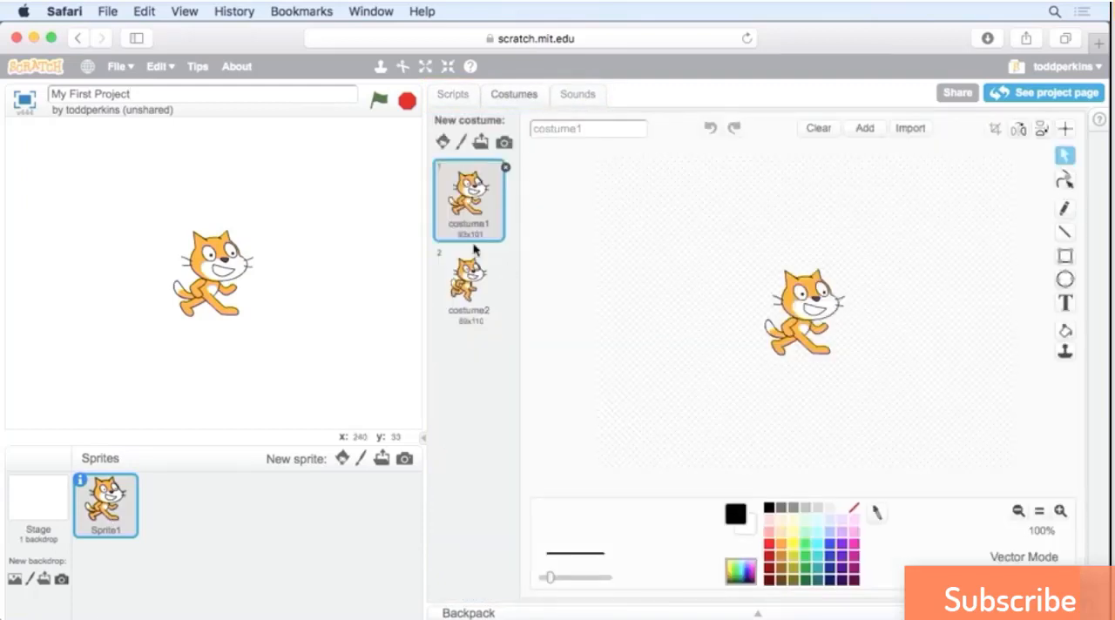
pyautogui.click(476, 291)
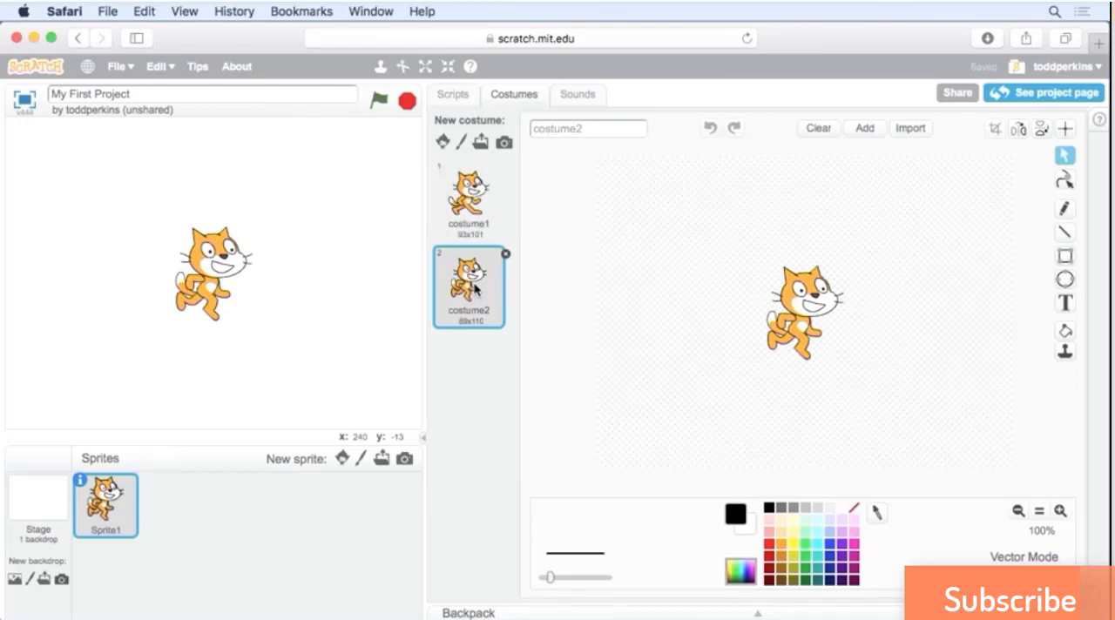
pyautogui.click(470, 212)
pyautogui.click(467, 273)
pyautogui.click(465, 220)
pyautogui.click(468, 273)
pyautogui.click(470, 214)
pyautogui.click(470, 270)
pyautogui.click(469, 214)
pyautogui.click(470, 270)
pyautogui.click(466, 218)
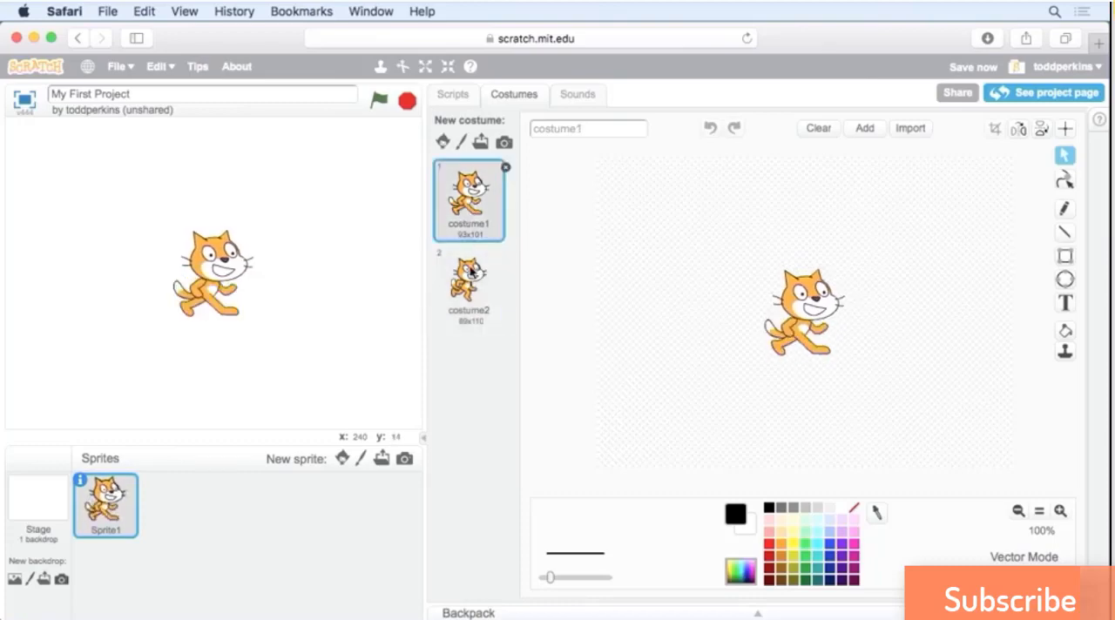
pyautogui.click(471, 272)
pyautogui.click(462, 205)
# Play back the cat sprite's meow sound.
pyautogui.click(570, 96)
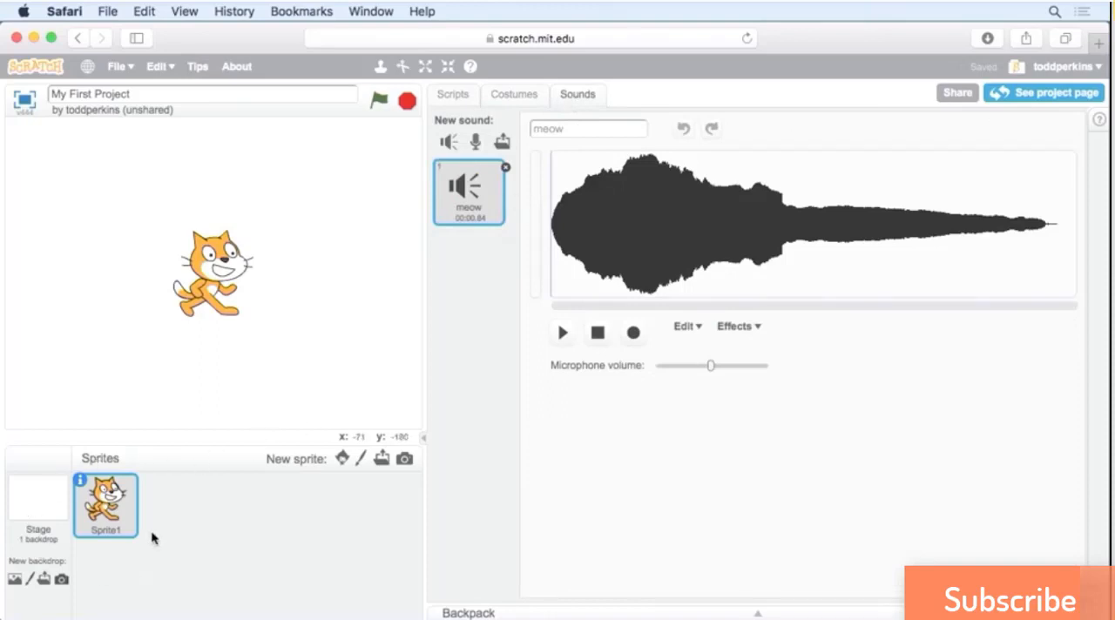
pyautogui.click(563, 334)
pyautogui.click(567, 339)
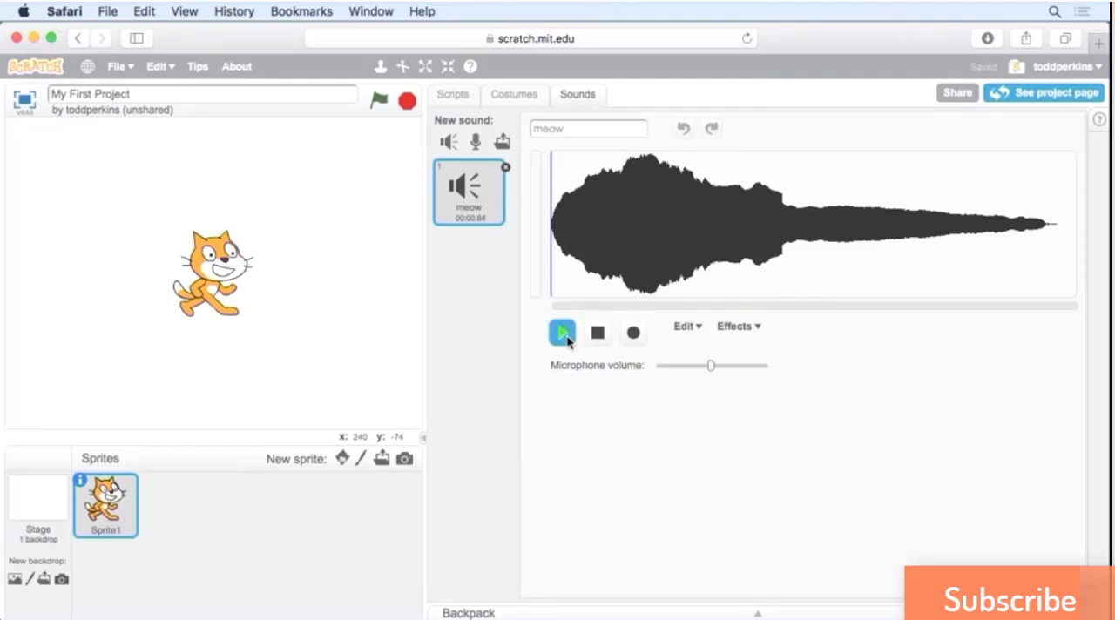
# Run the "move 10 steps" block seven times to move the cat sprite to x 70.
pyautogui.click(453, 98)
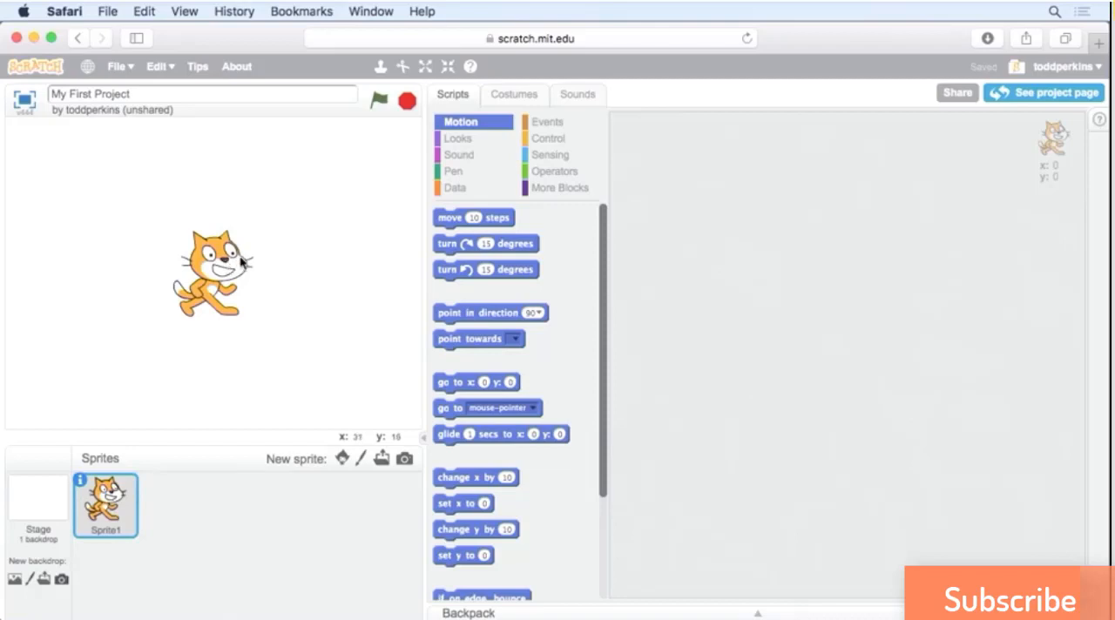
pyautogui.click(497, 224)
pyautogui.click(496, 218)
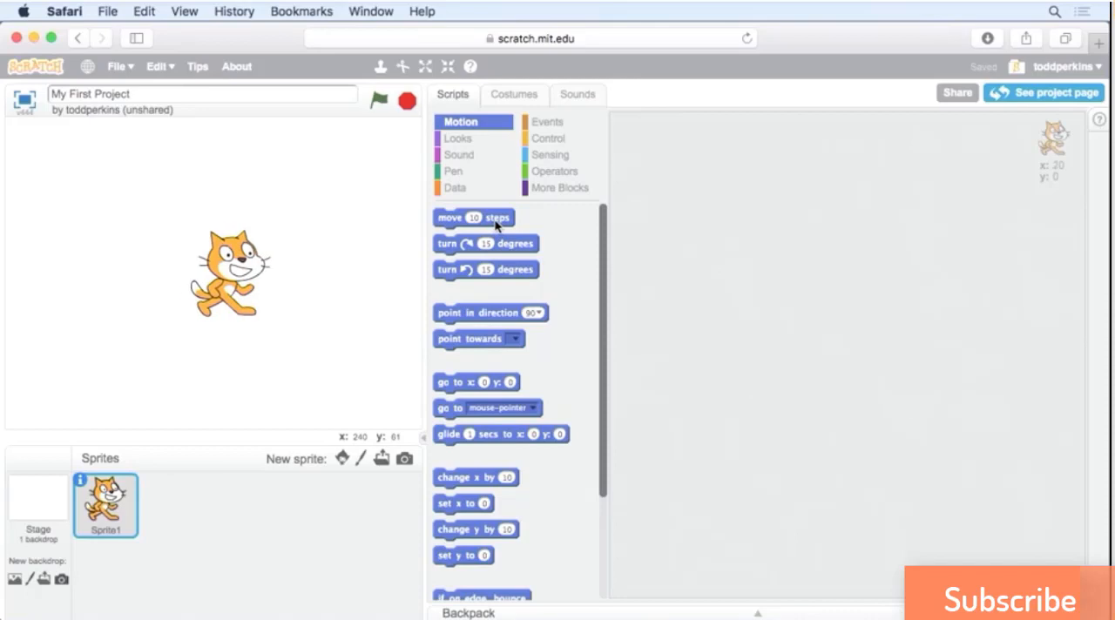
pyautogui.click(496, 218)
pyautogui.click(496, 220)
pyautogui.click(496, 220)
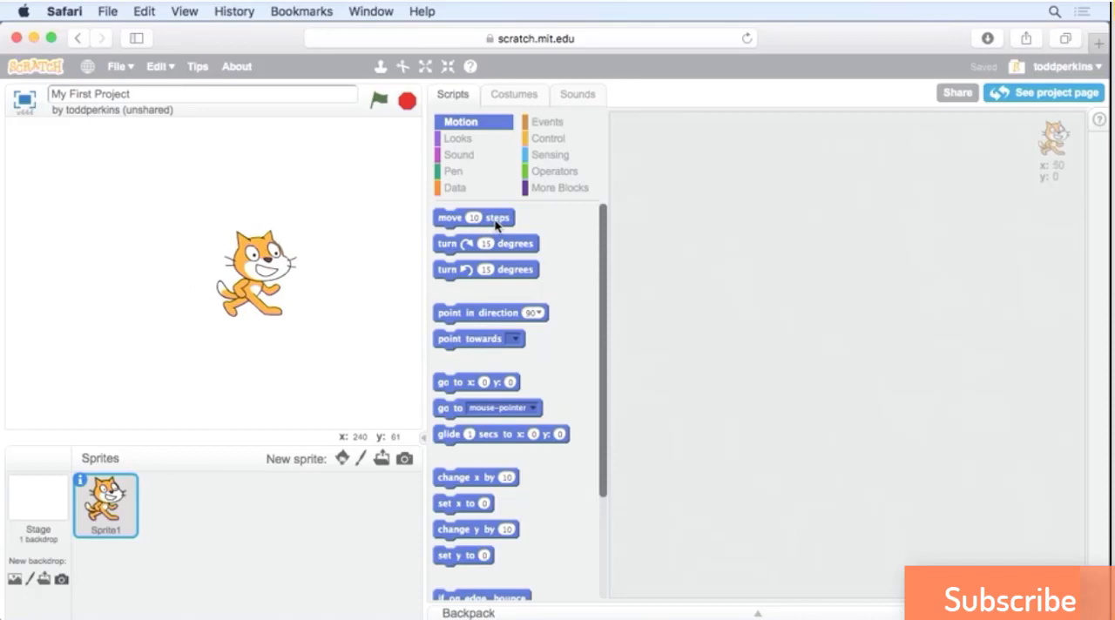
pyautogui.click(497, 220)
pyautogui.click(497, 220)
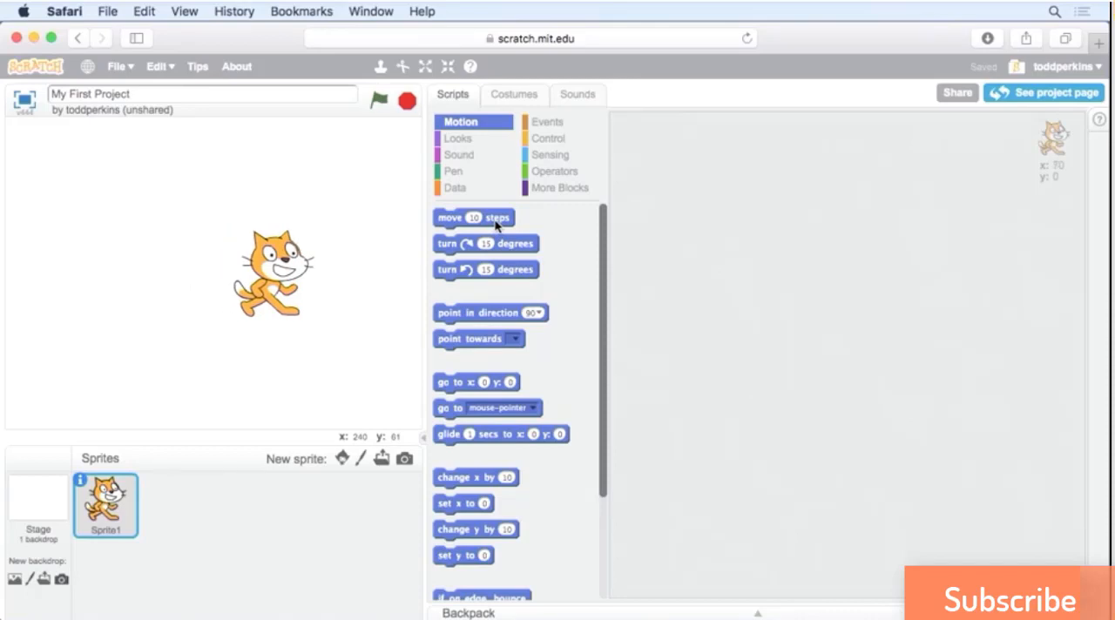
# Try the clockwise and counterclockwise 15-degree turn blocks several times on the cat sprite, ending with it upright.
pyautogui.click(512, 250)
pyautogui.click(511, 250)
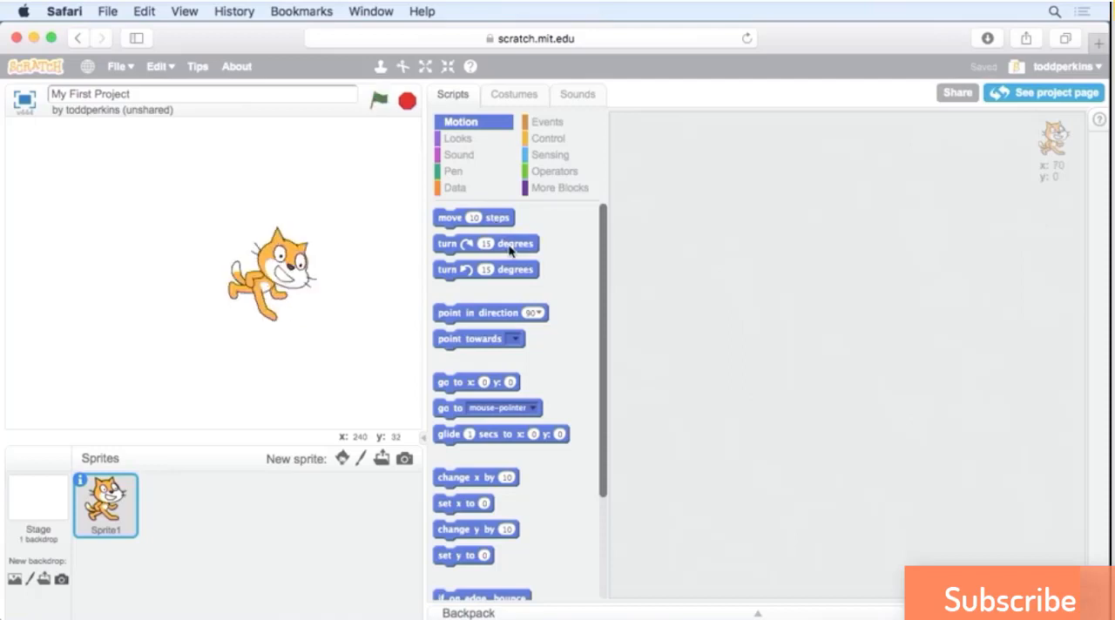
pyautogui.click(512, 250)
pyautogui.click(511, 250)
pyautogui.click(511, 270)
pyautogui.click(512, 270)
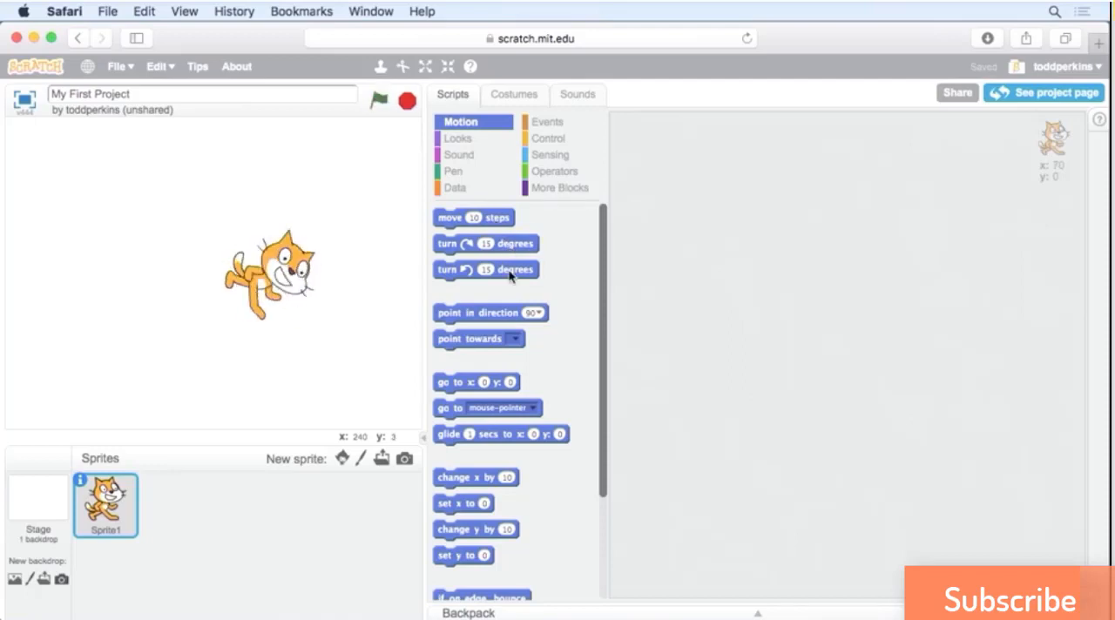
pyautogui.click(511, 270)
pyautogui.click(512, 271)
pyautogui.click(510, 274)
pyautogui.click(511, 274)
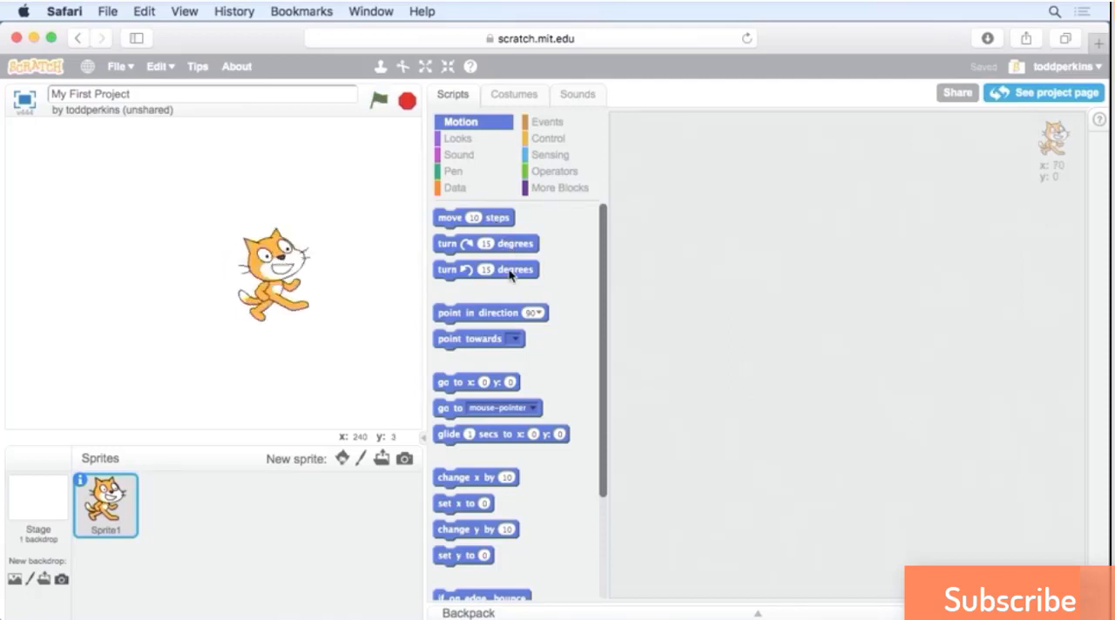
pyautogui.click(512, 251)
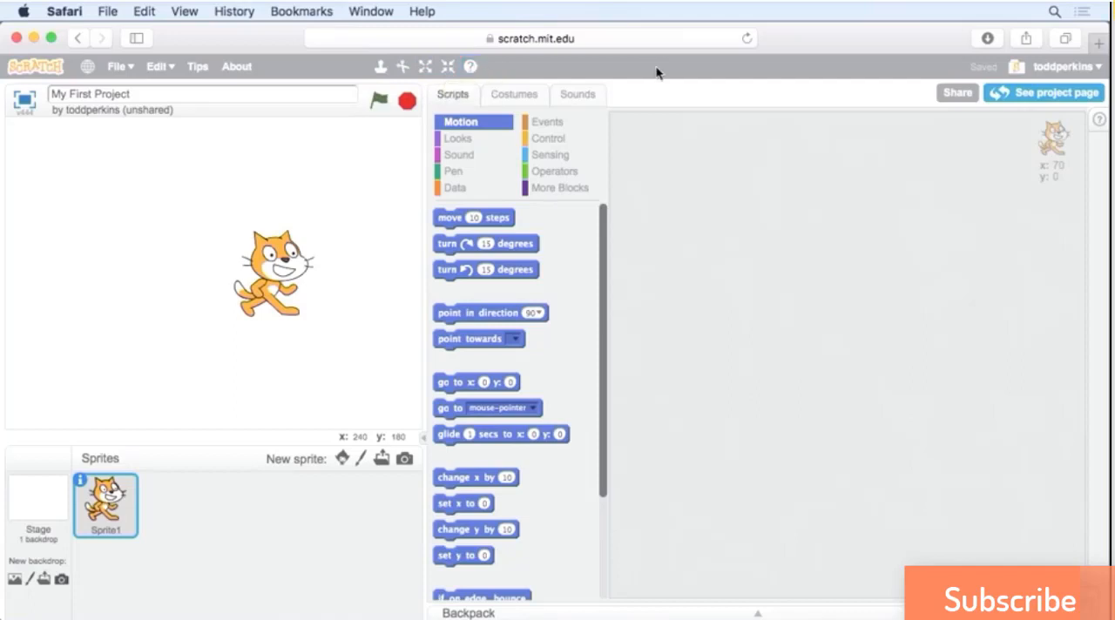
# Expand the Backpack to view its stored sprites, collapse it, and expand it again.
pyautogui.click(762, 613)
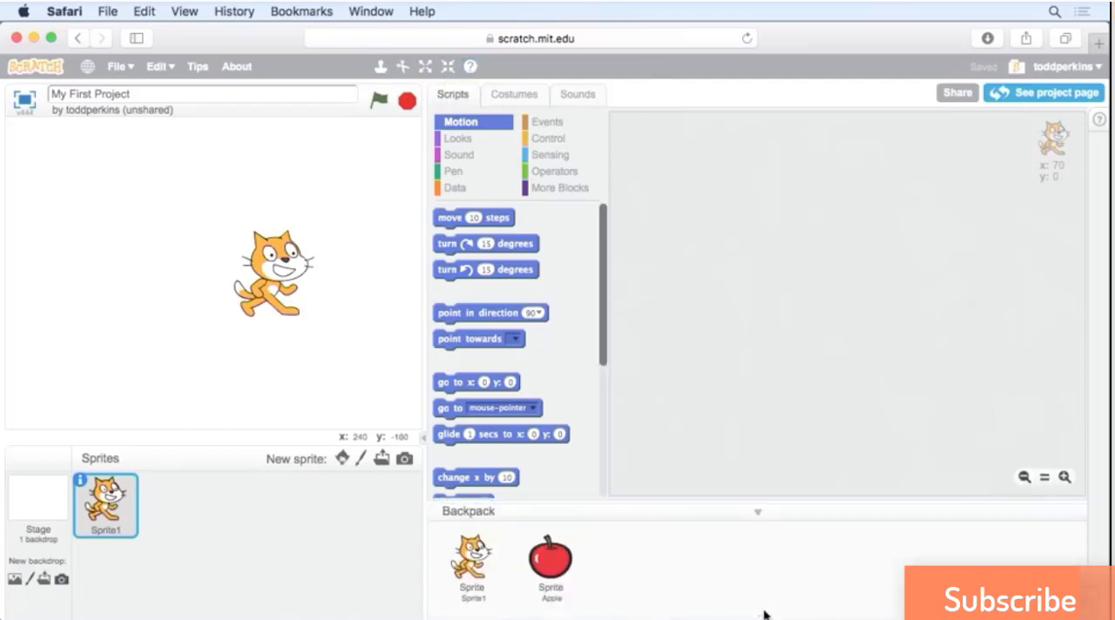
pyautogui.click(758, 513)
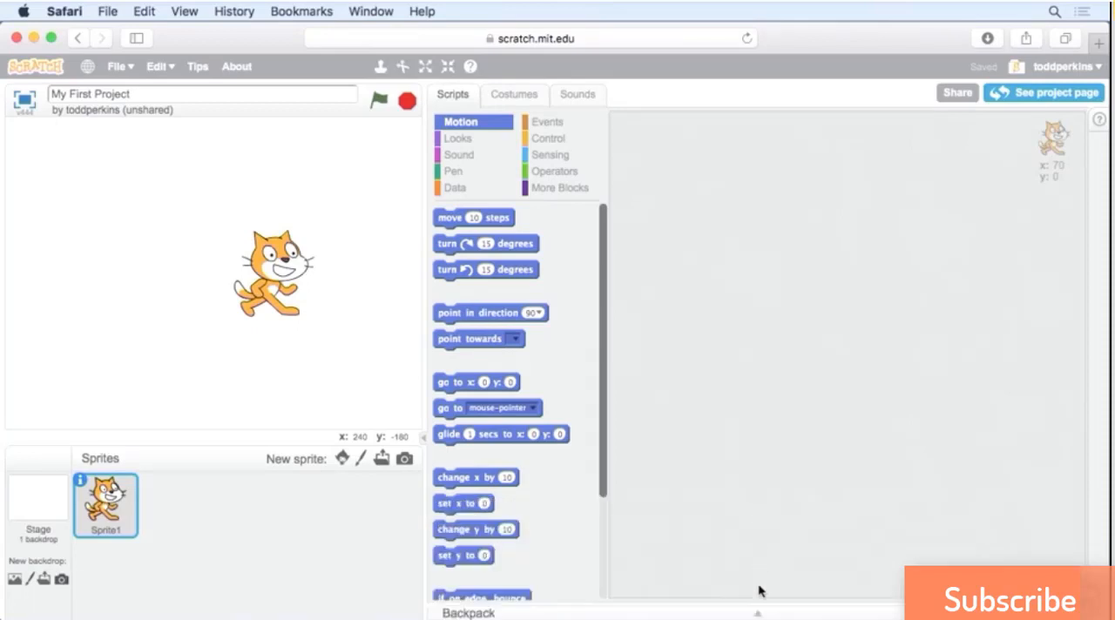
pyautogui.click(761, 613)
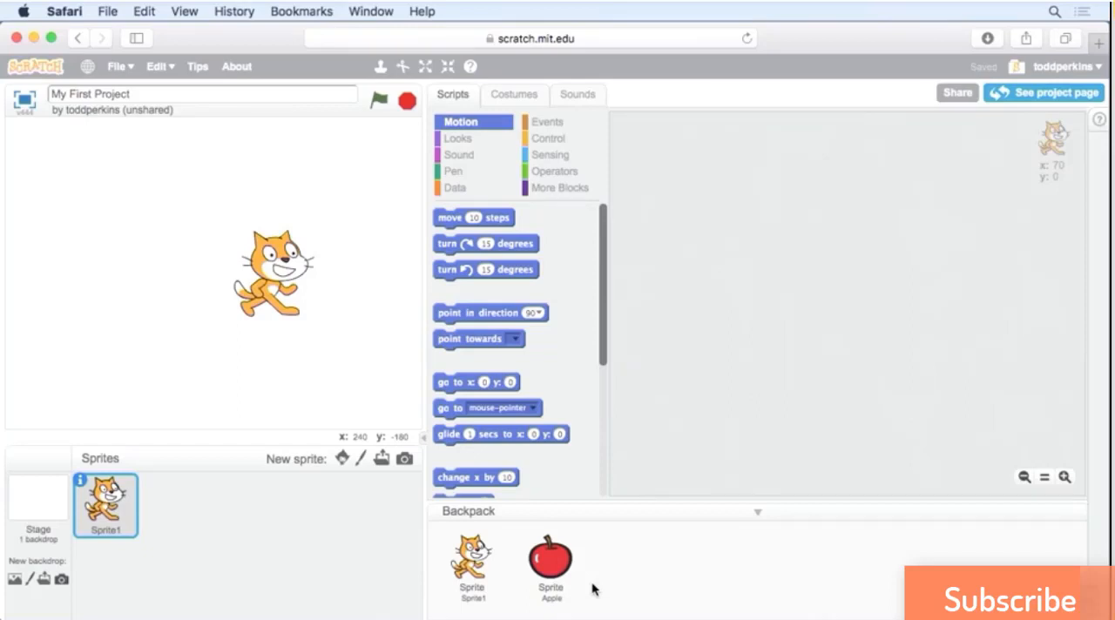
# Collapse the Backpack and display the Stage's backdrops in the Backdrops project.
pyautogui.click(767, 514)
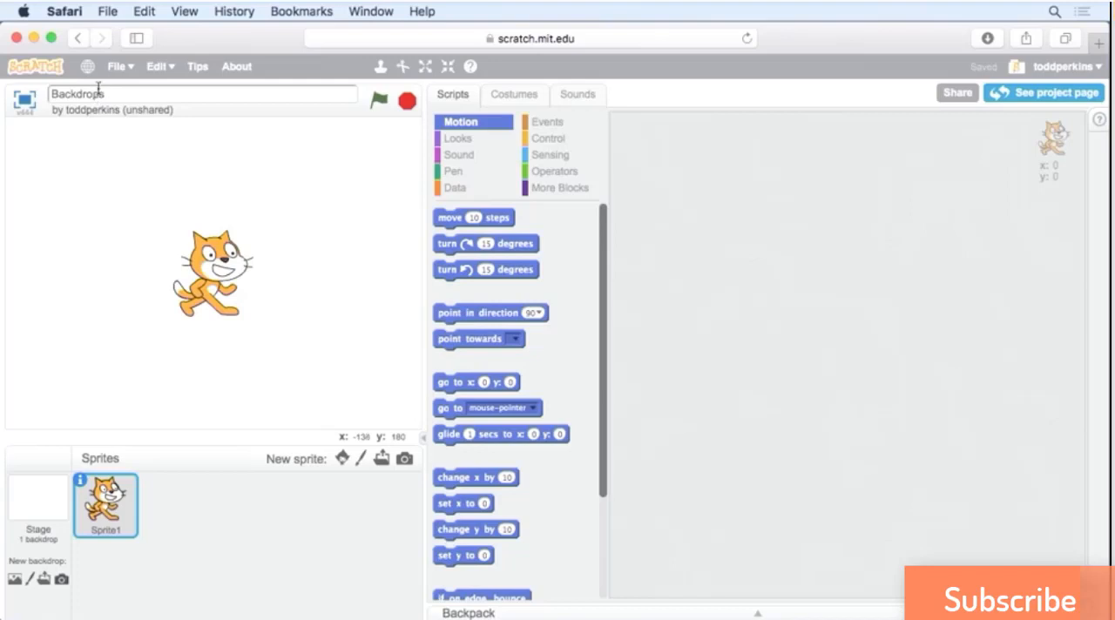
pyautogui.click(120, 68)
pyautogui.click(47, 495)
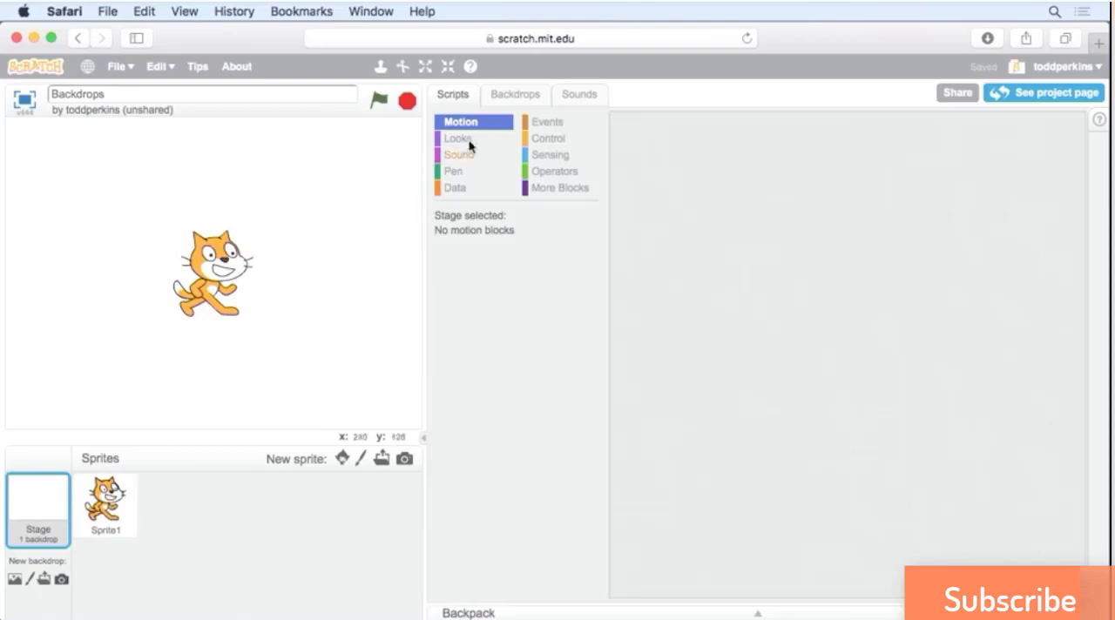
pyautogui.click(511, 102)
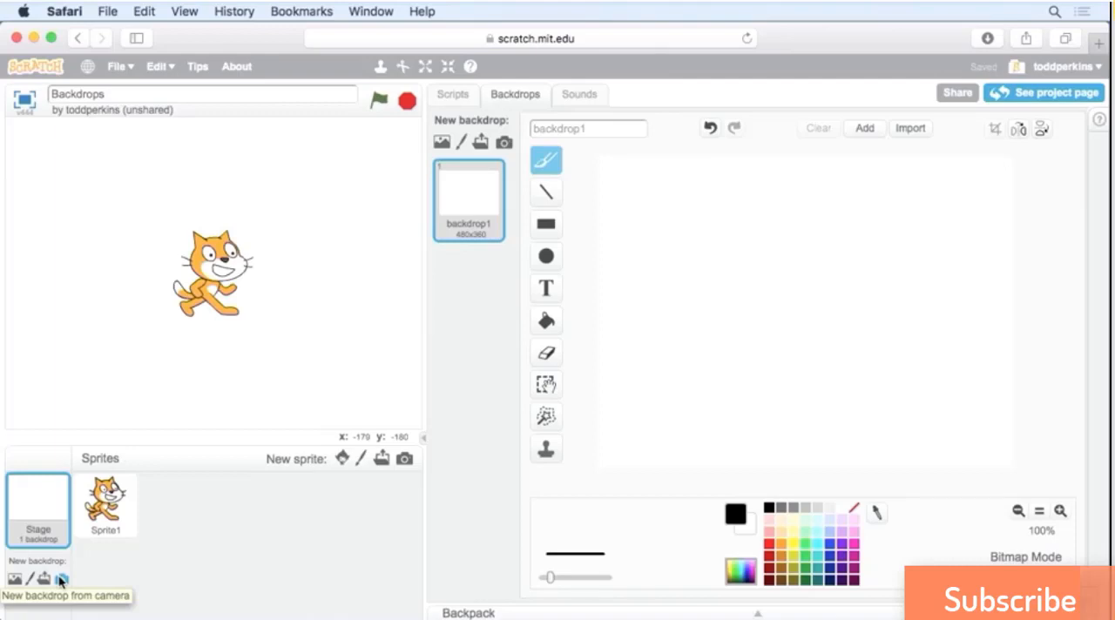
# Browse the Indoors, Castle and Flying groups of the Backdrop Library and add the bedroom2 backdrop from the full collection.
pyautogui.click(14, 580)
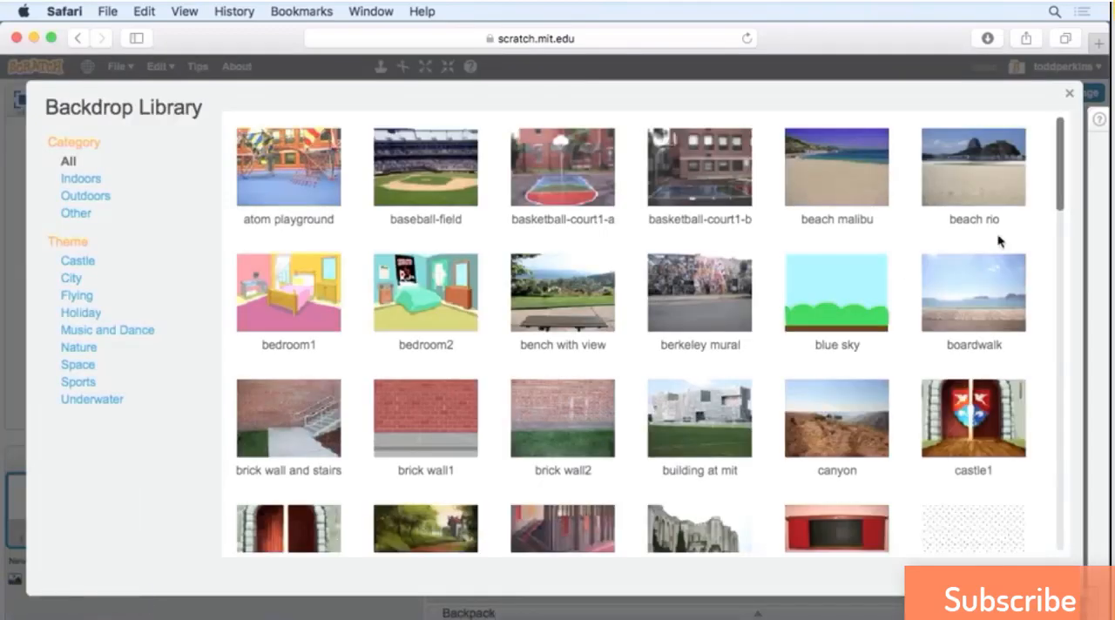
pyautogui.moveTo(1060, 181); pyautogui.dragTo(1054, 140)
pyautogui.click(80, 180)
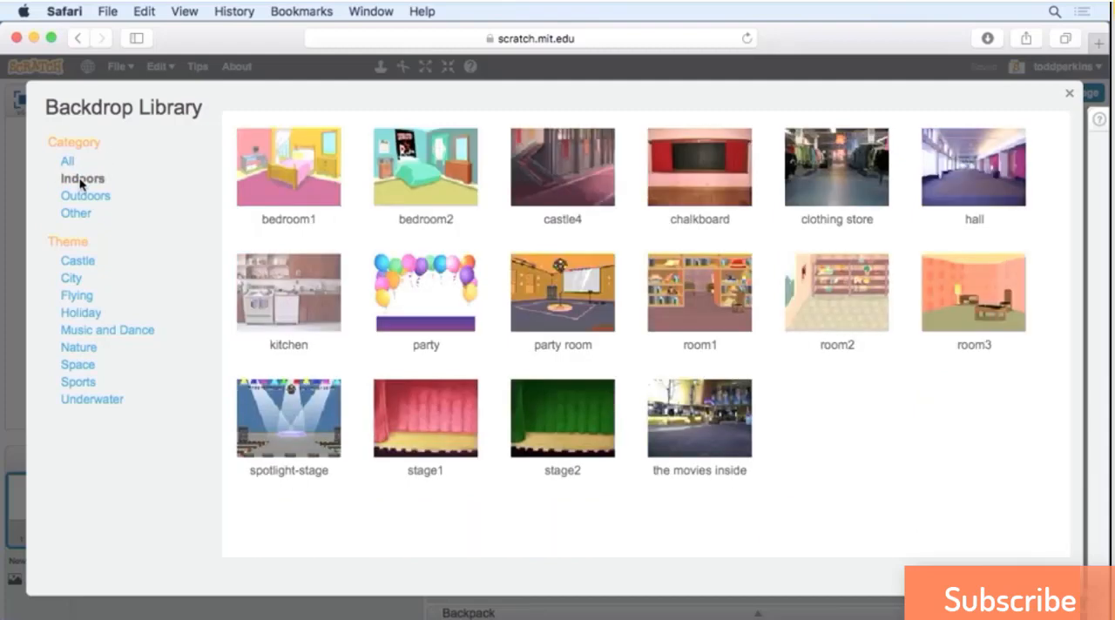
pyautogui.click(75, 263)
pyautogui.click(79, 298)
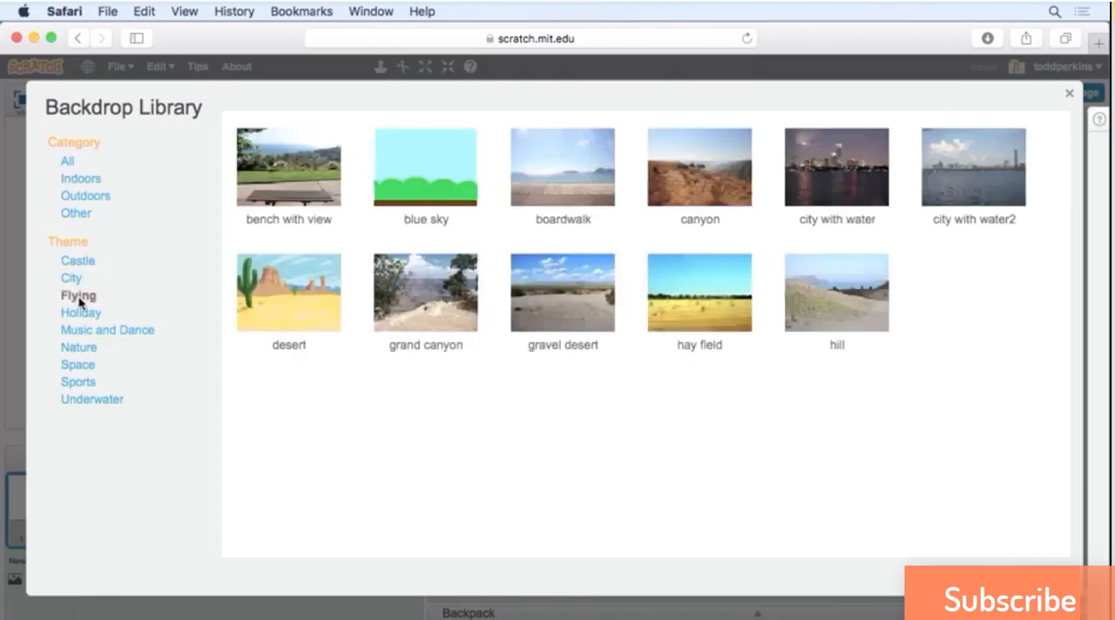
pyautogui.click(69, 162)
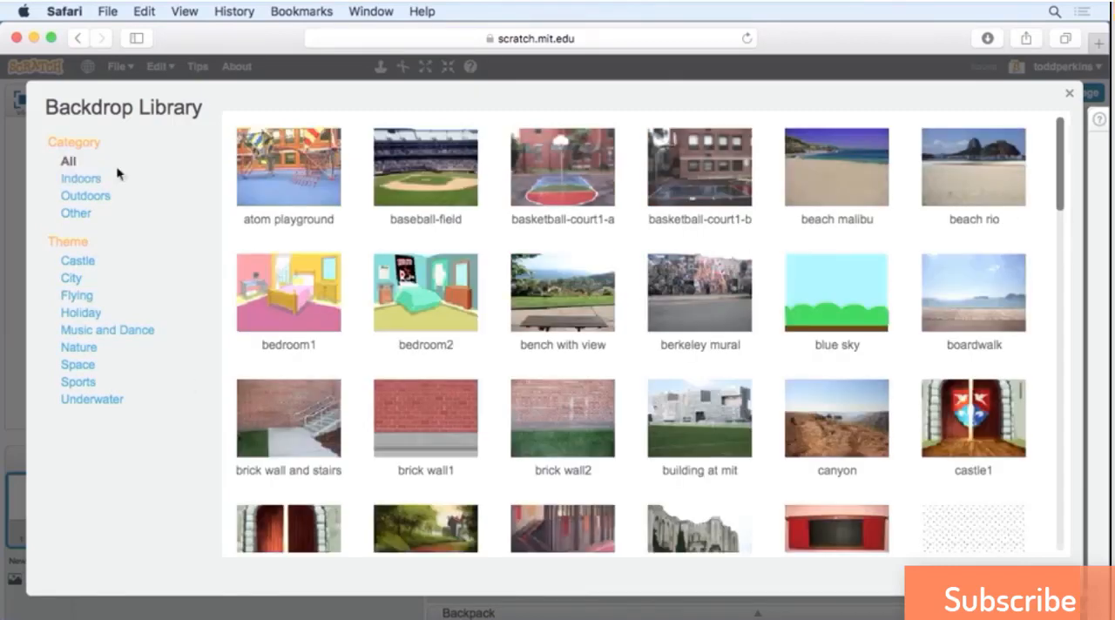
pyautogui.click(407, 296)
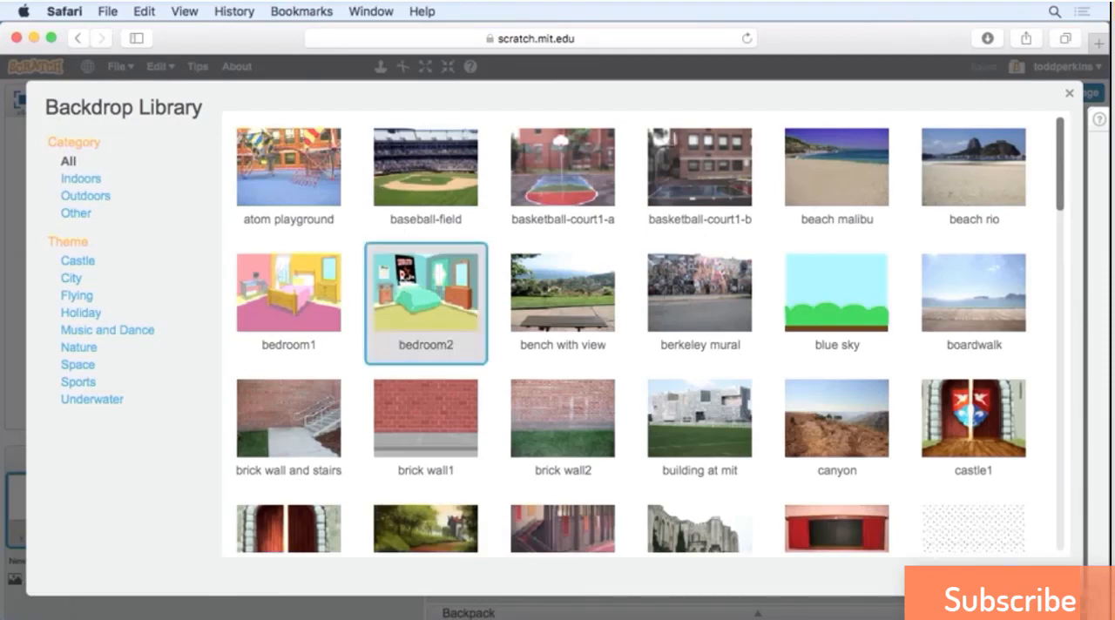
pyautogui.click(996, 577)
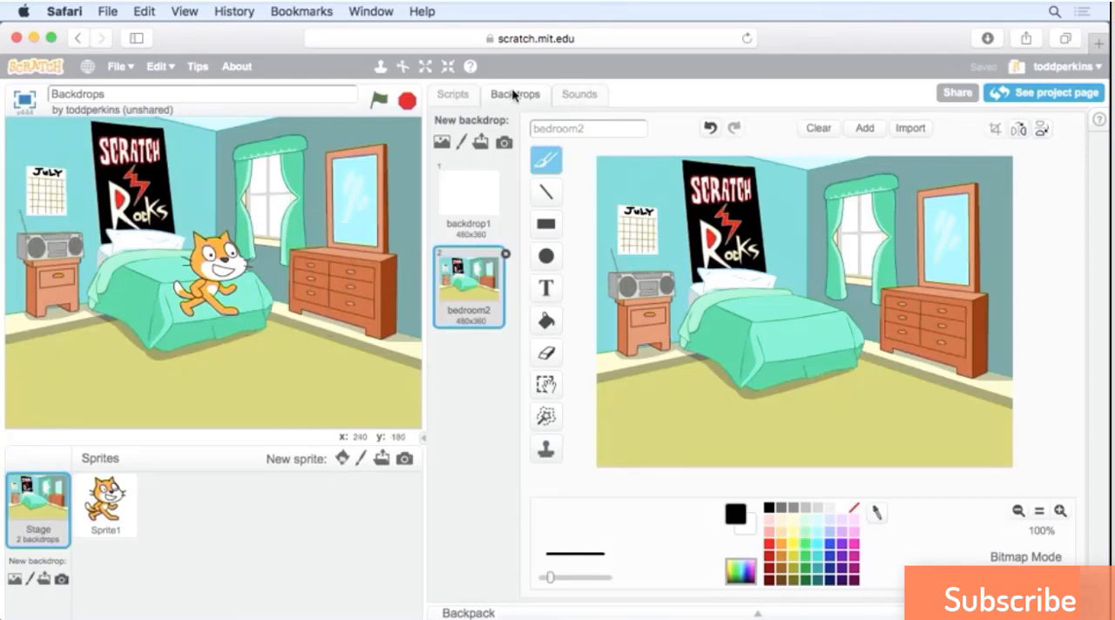
# Switch the stage between the blank backdrop1 and bedroom2, and delete backdrop1.
pyautogui.click(466, 209)
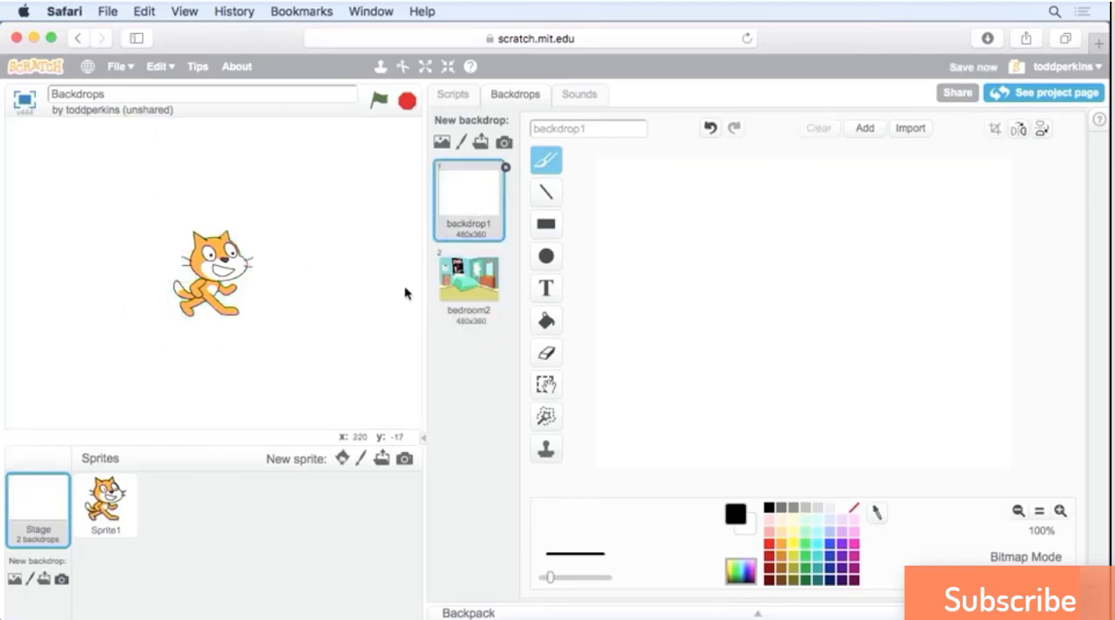
pyautogui.click(461, 279)
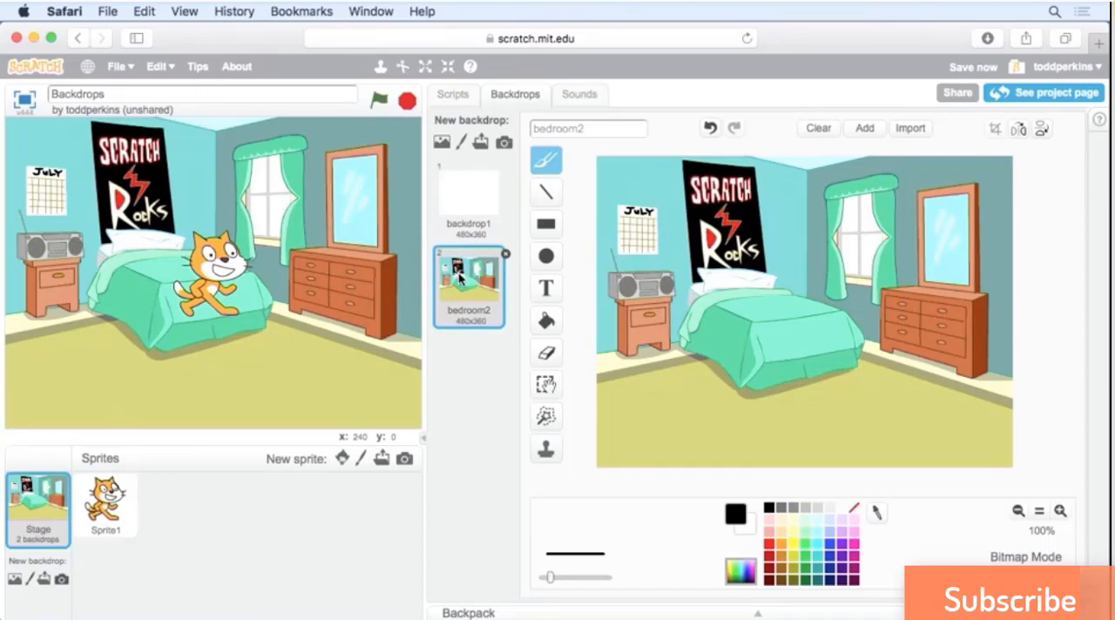
pyautogui.click(464, 190)
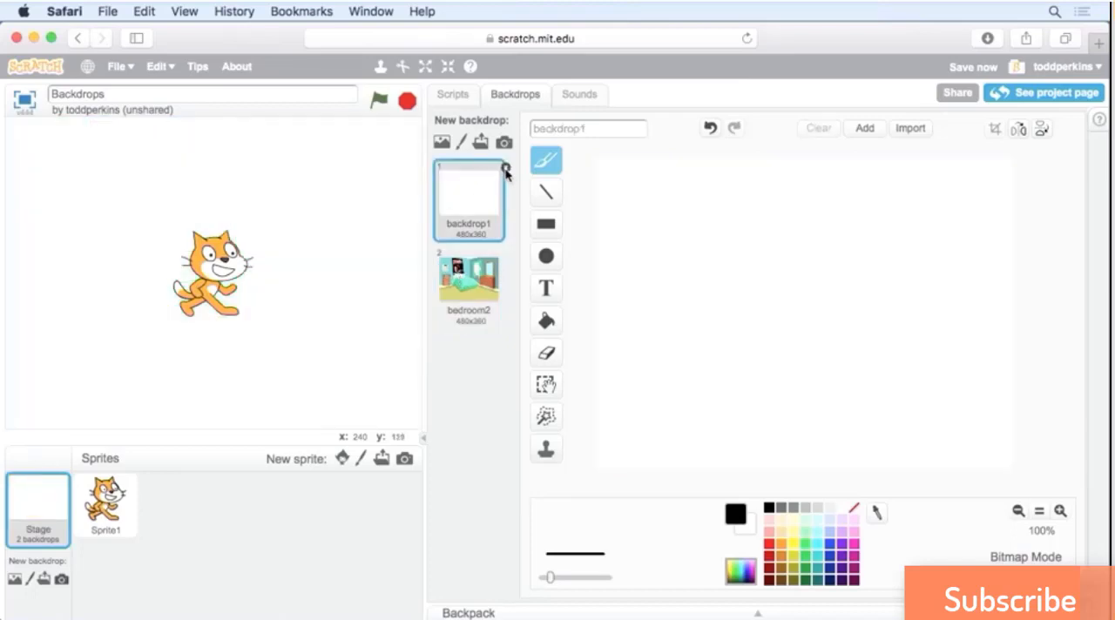
pyautogui.click(505, 170)
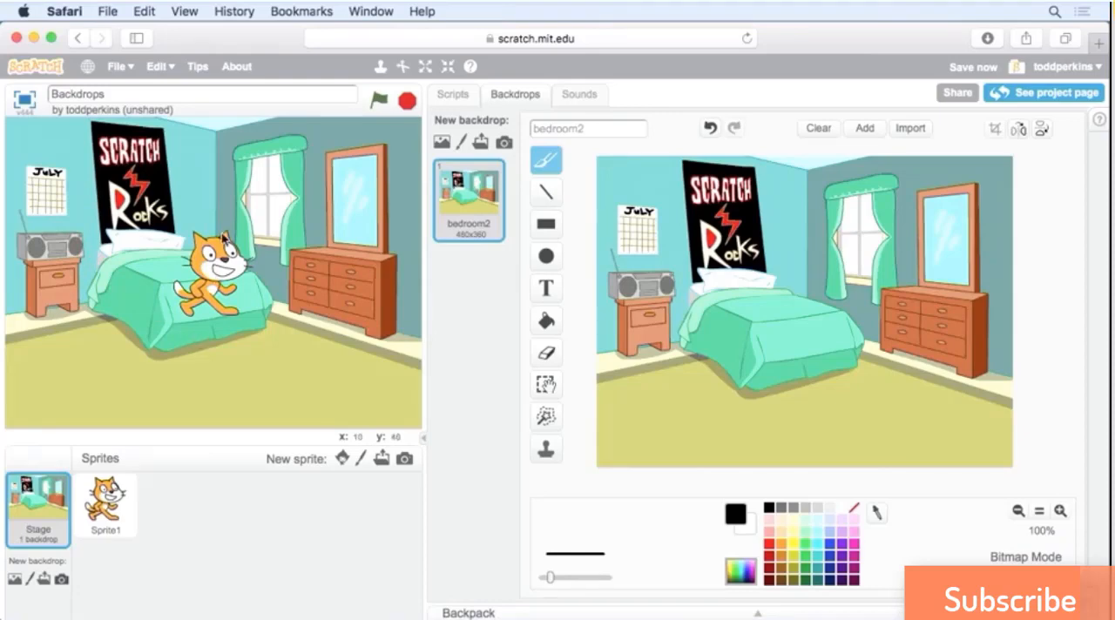
# Move the cat sprite off the bed onto the floor in front of the dresser, and select the Stage again.
pyautogui.moveTo(218, 257); pyautogui.dragTo(298, 328)
pyautogui.click(299, 331)
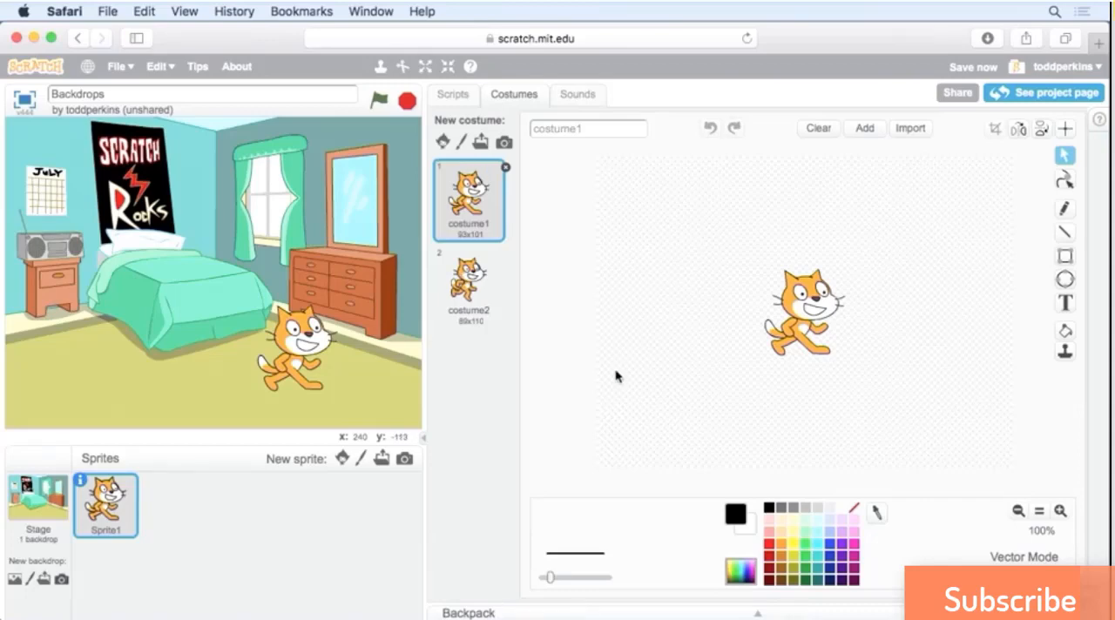
pyautogui.click(31, 508)
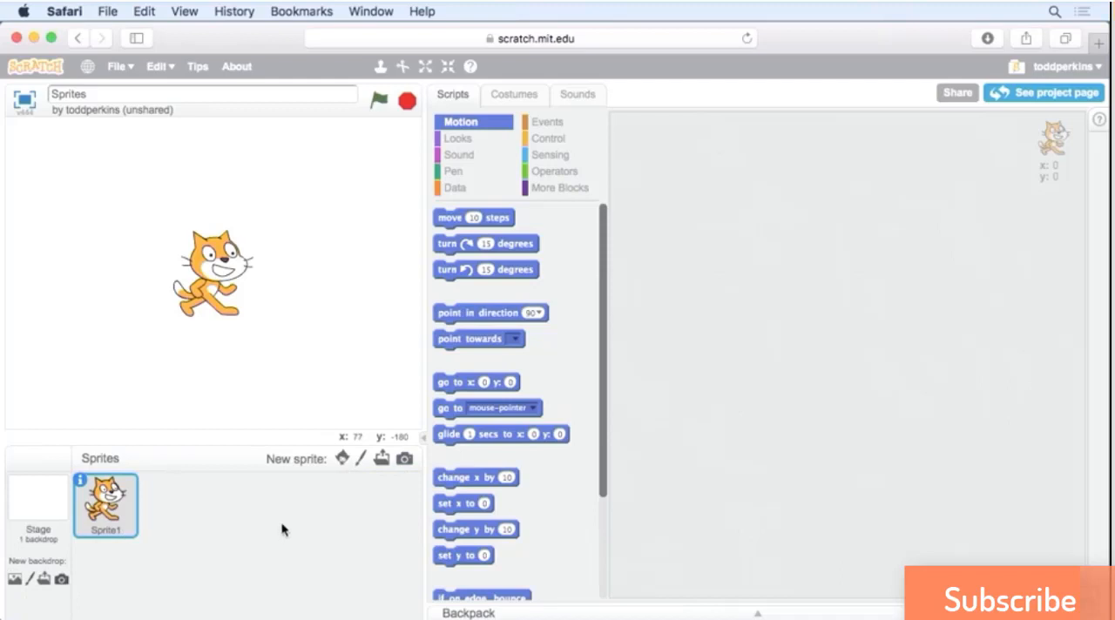
# Browse the Sprite Library and add the Dog2 sprite from the Animals category to the Sprites project.
pyautogui.click(341, 459)
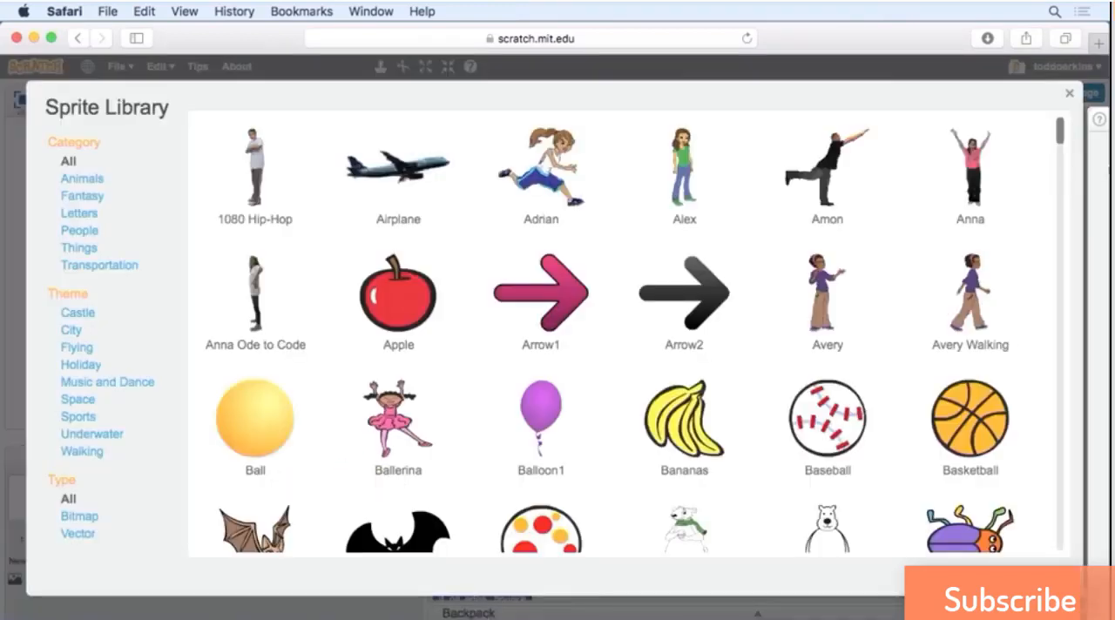
pyautogui.moveTo(1060, 135); pyautogui.dragTo(1063, 299)
pyautogui.scroll(-15, 1063, 300)
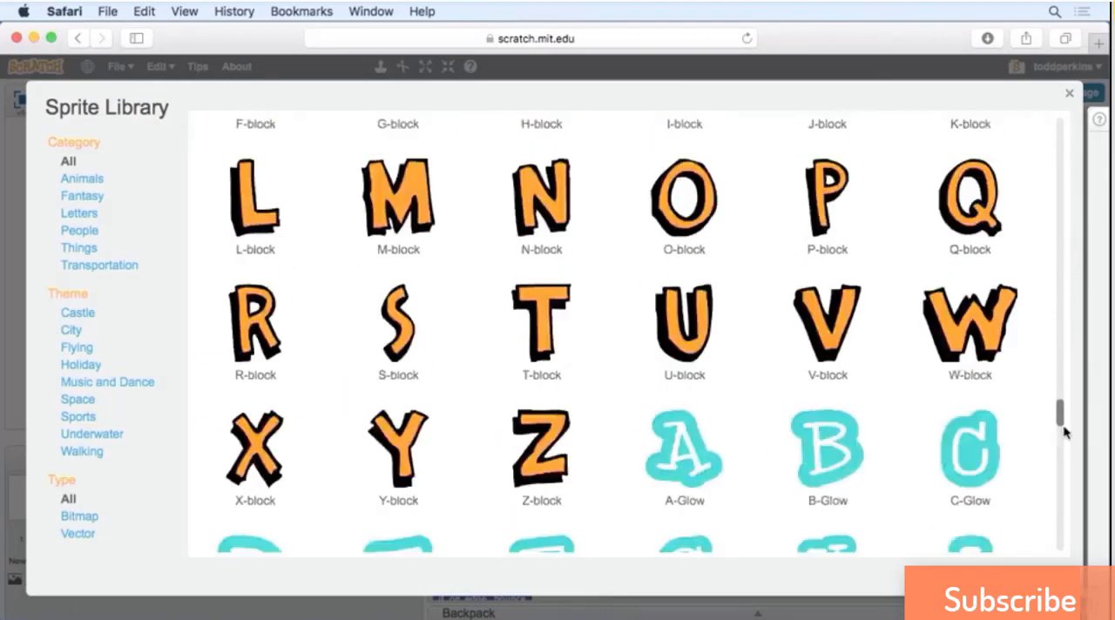
pyautogui.scroll(5, 1061, 376)
pyautogui.scroll(20, 1061, 262)
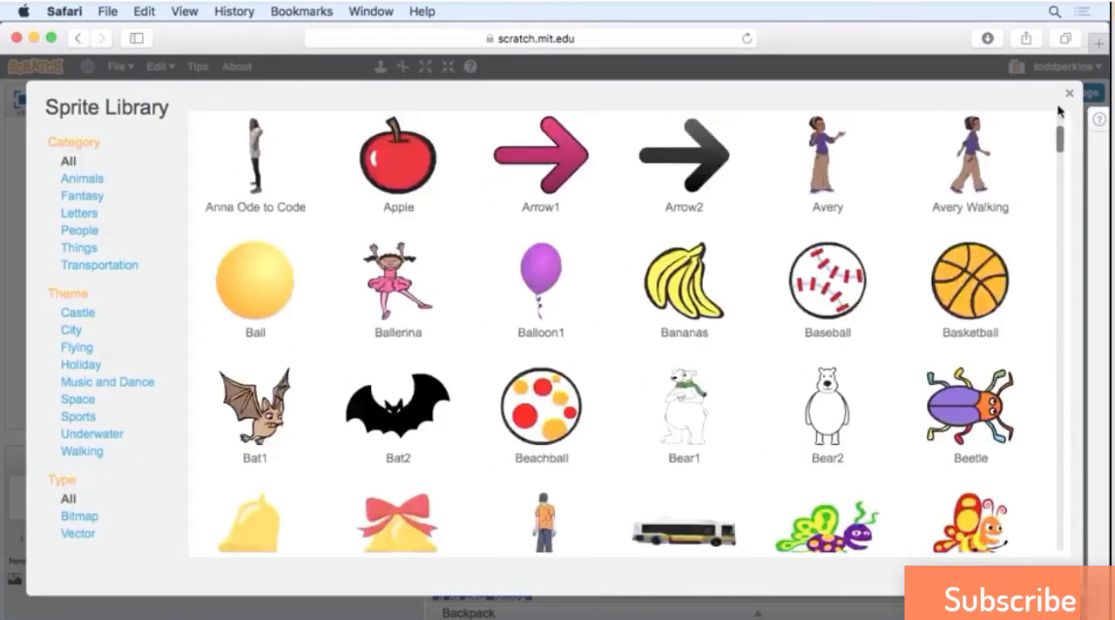
pyautogui.click(86, 180)
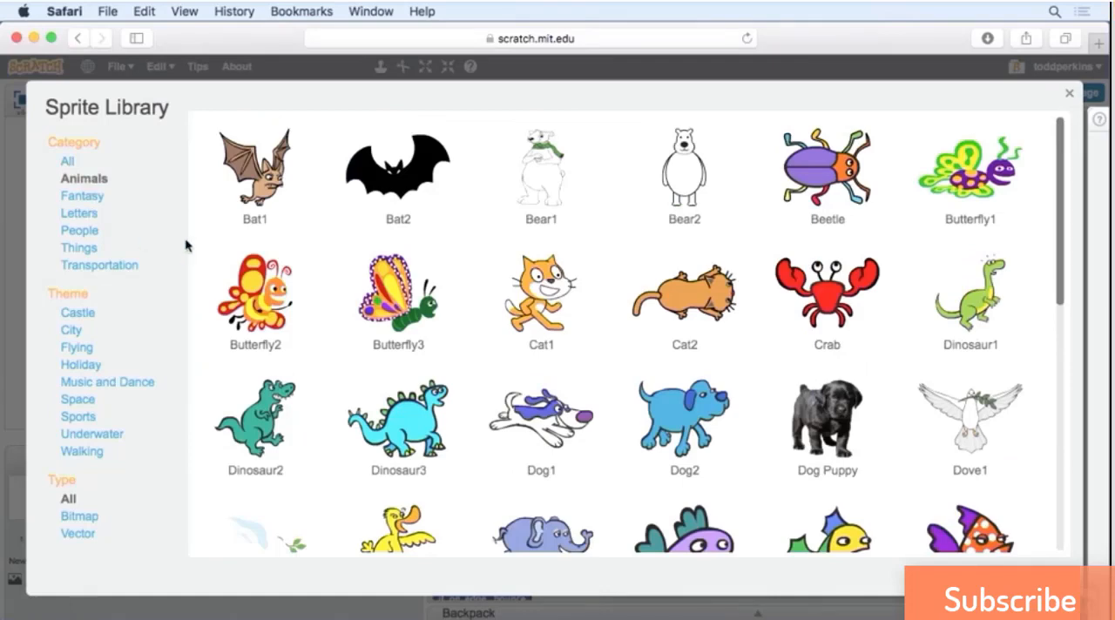
pyautogui.click(687, 424)
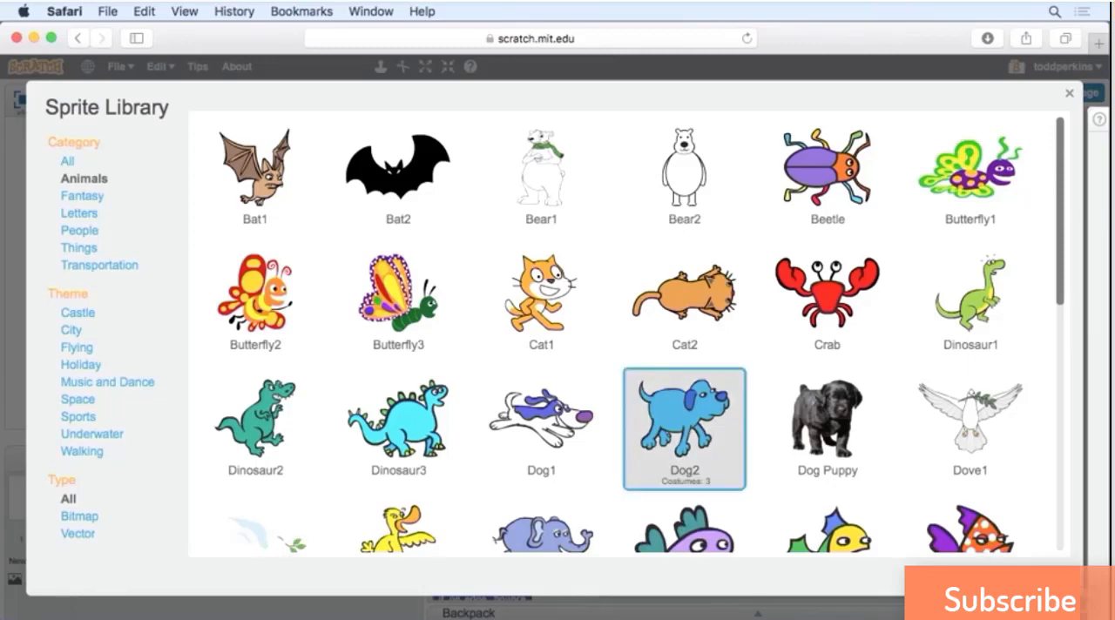
pyautogui.click(981, 578)
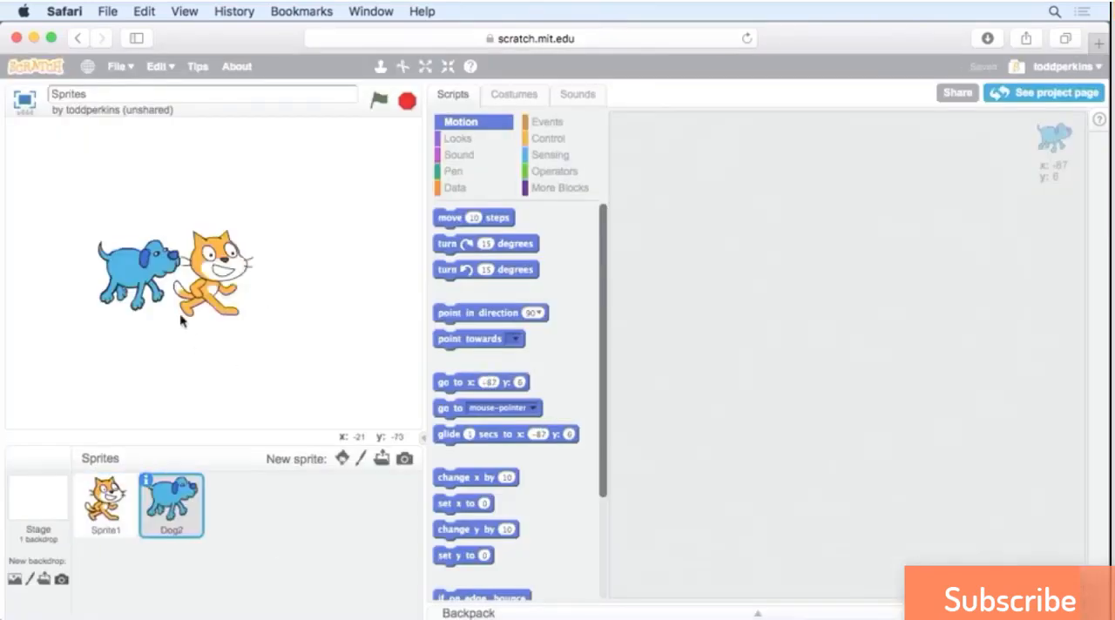
# Move the cat and dog around the stage, ending with the dog at about x -19, y 9 and the cat at x -141, y 17.
pyautogui.moveTo(143, 301); pyautogui.dragTo(91, 270)
pyautogui.moveTo(220, 266); pyautogui.dragTo(348, 252)
pyautogui.moveTo(101, 280); pyautogui.dragTo(174, 318)
pyautogui.moveTo(341, 267); pyautogui.dragTo(251, 274)
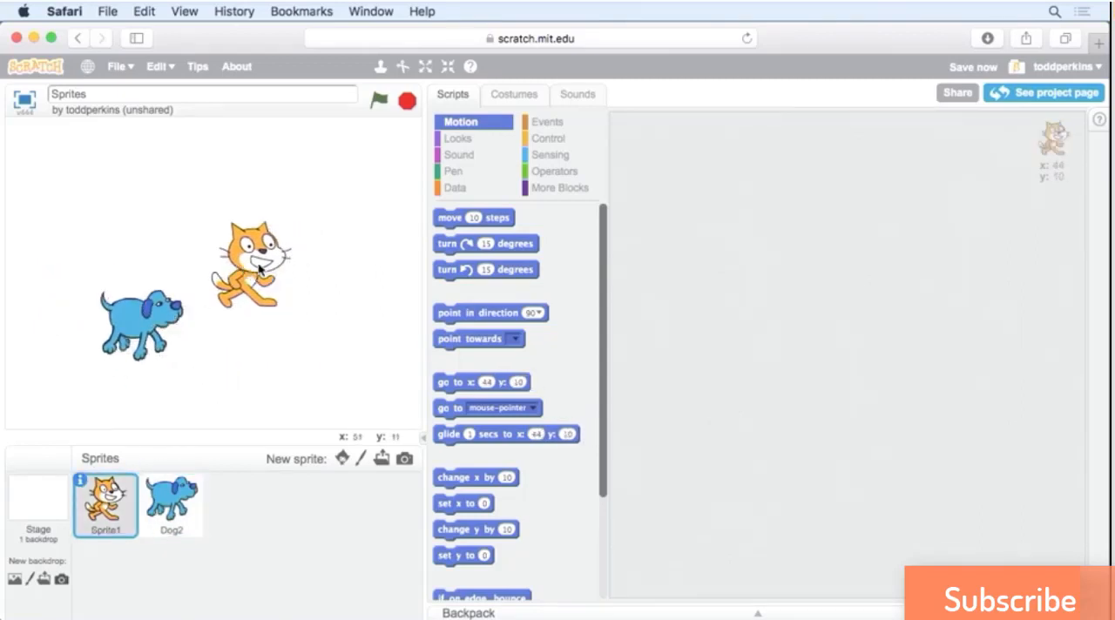
pyautogui.moveTo(259, 268); pyautogui.dragTo(72, 267)
pyautogui.moveTo(136, 328); pyautogui.dragTo(191, 277)
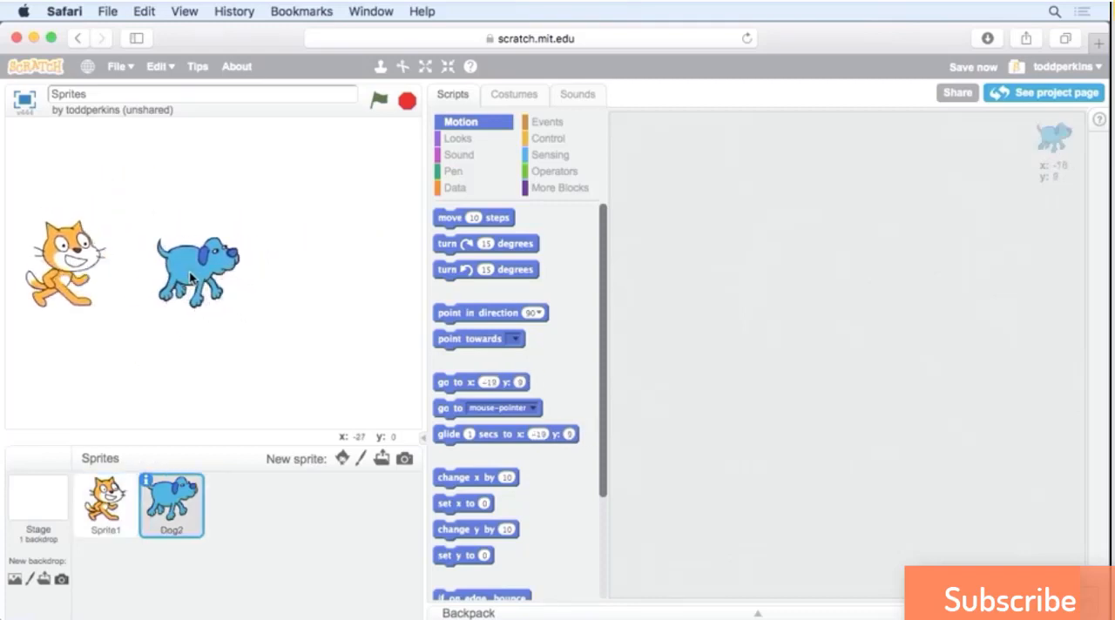
pyautogui.moveTo(88, 264); pyautogui.dragTo(113, 258)
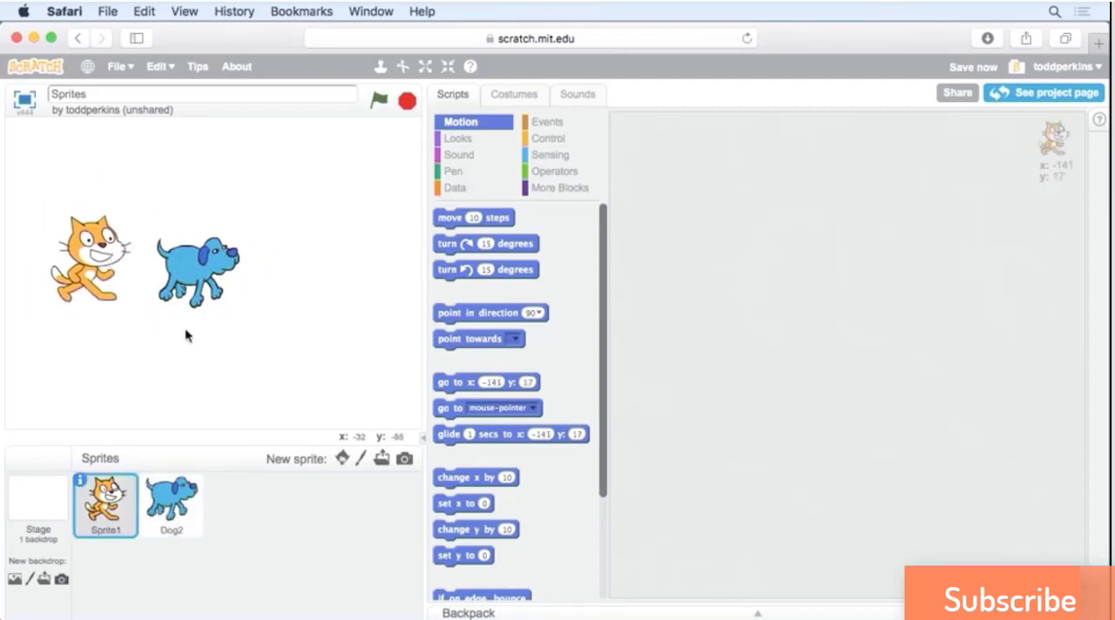
# Set Dog2's rotation style to left-right and its direction to -90°, and move it to about x 4, y 13.
pyautogui.click(173, 507)
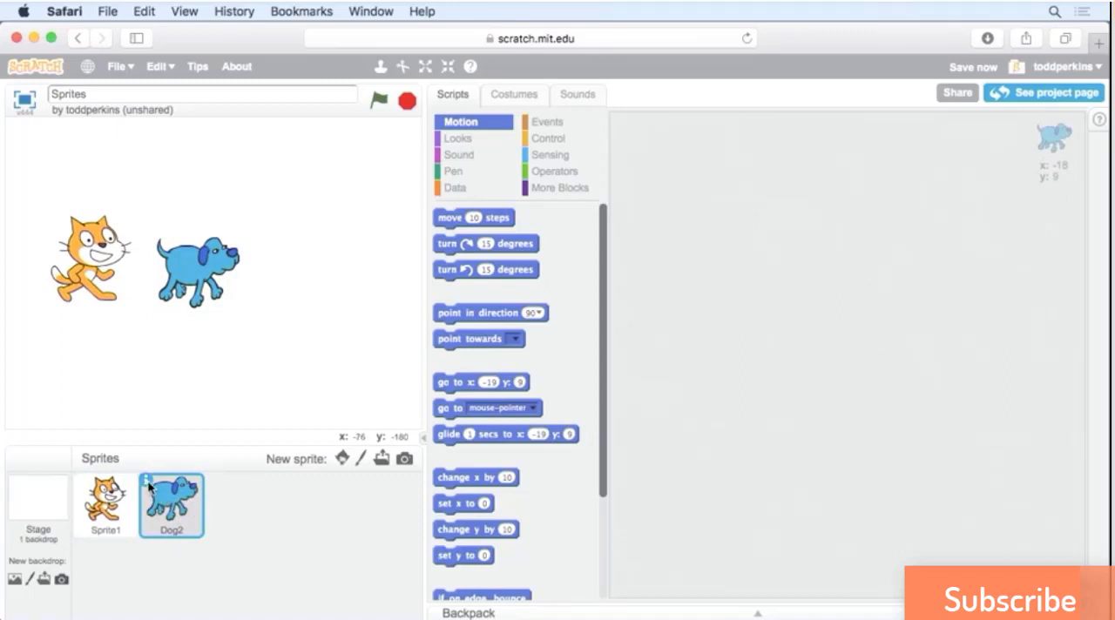
pyautogui.click(148, 482)
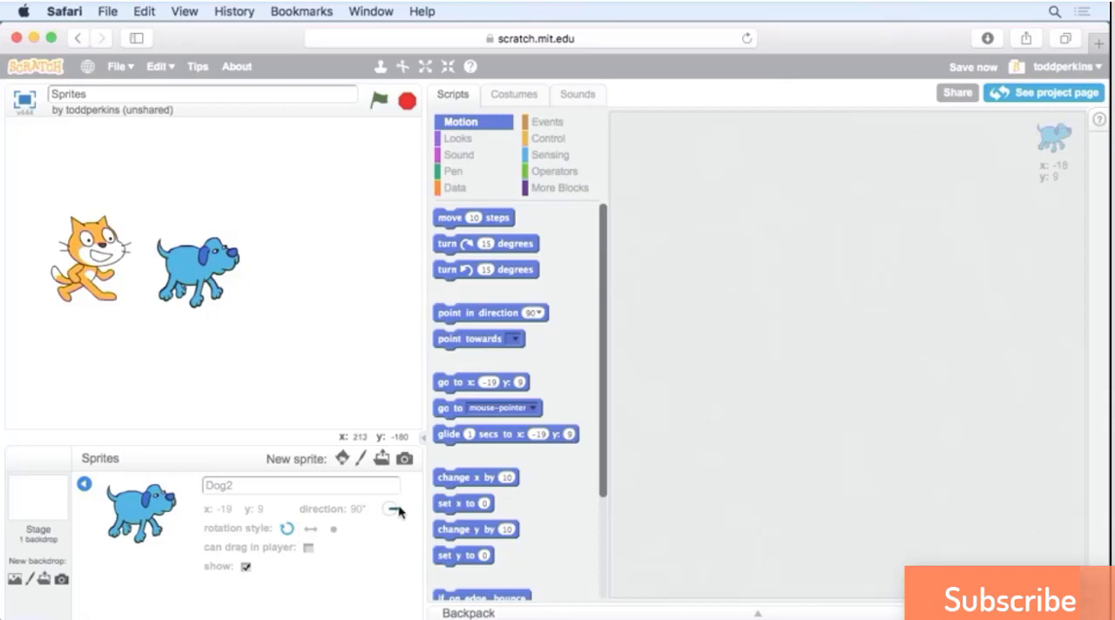
pyautogui.moveTo(399, 513)
pyautogui.mouseDown()
pyautogui.moveTo(381, 509)
pyautogui.moveTo(398, 514)
pyautogui.mouseUp()
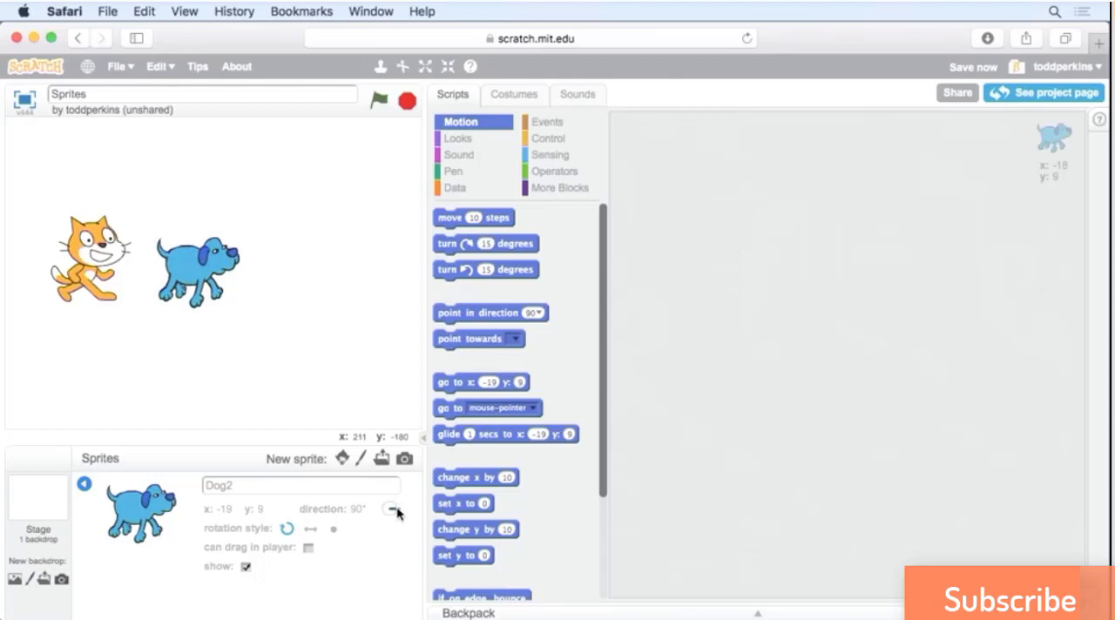
pyautogui.click(314, 533)
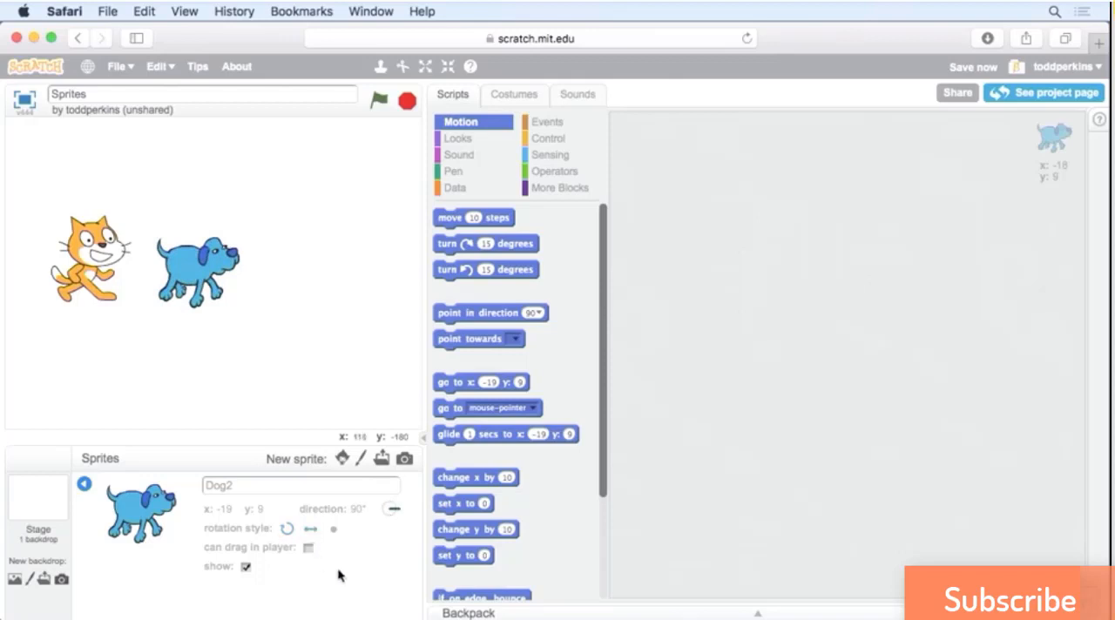
pyautogui.click(398, 515)
pyautogui.moveTo(396, 515); pyautogui.dragTo(385, 514)
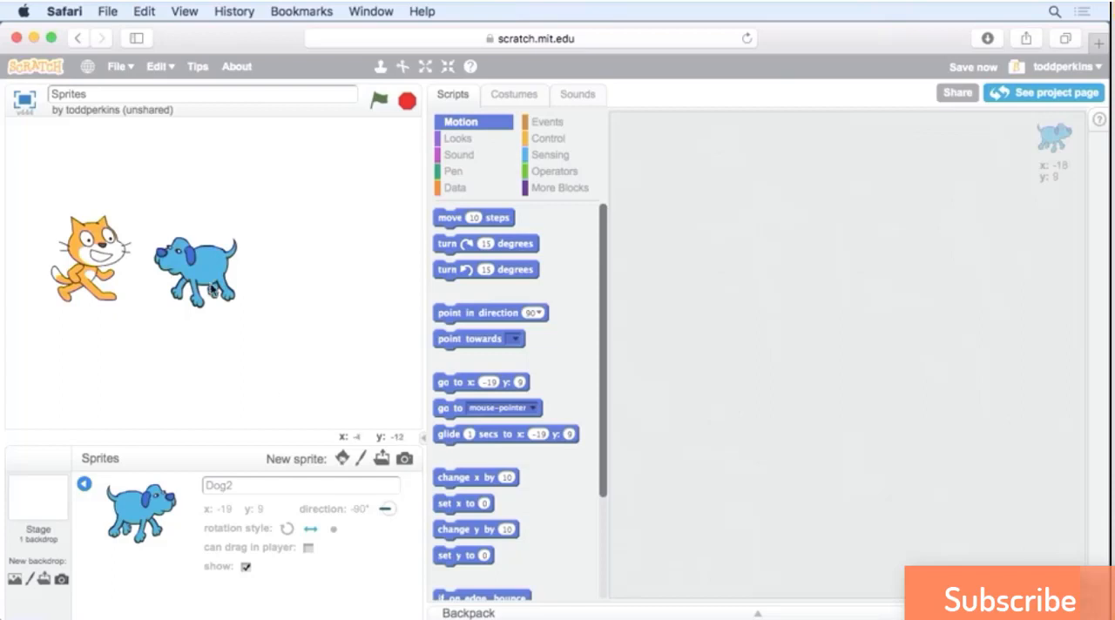
pyautogui.moveTo(211, 284)
pyautogui.mouseDown()
pyautogui.moveTo(279, 301)
pyautogui.moveTo(232, 285)
pyautogui.mouseUp()
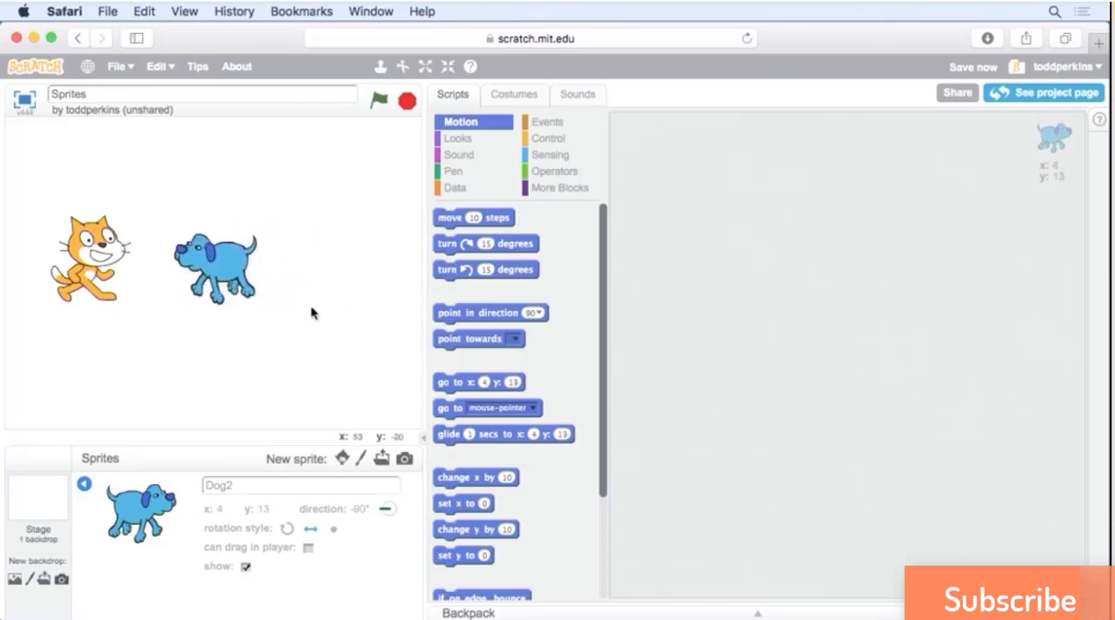
# Toggle the visibility of Dog2, check its entry in the sprite list while hidden, and show it again.
pyautogui.click(246, 567)
pyautogui.click(246, 567)
pyautogui.click(246, 567)
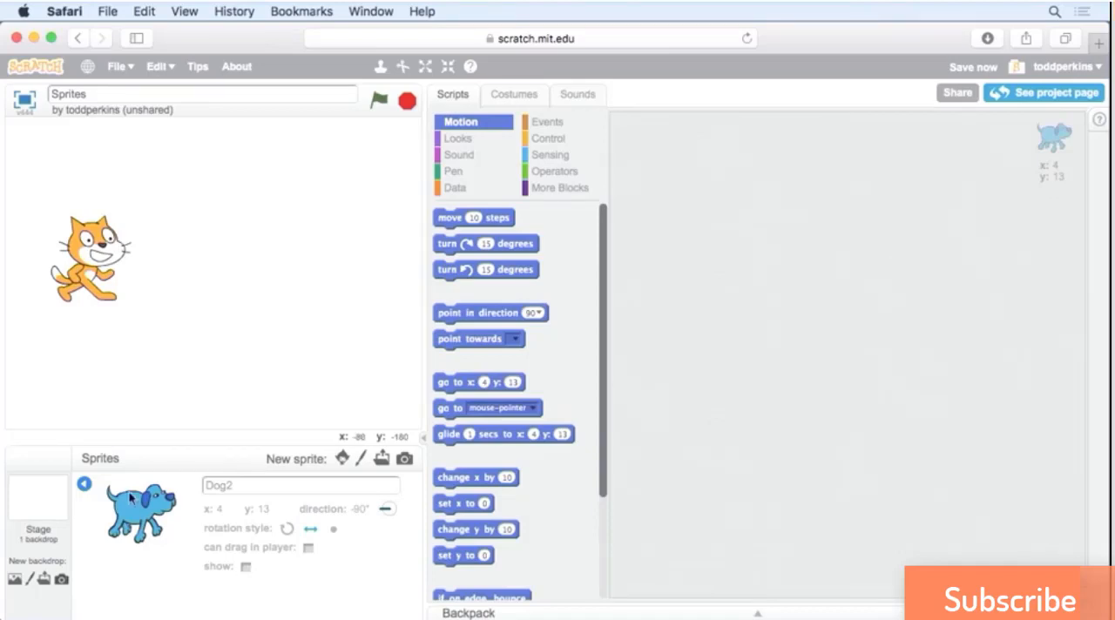
pyautogui.click(85, 484)
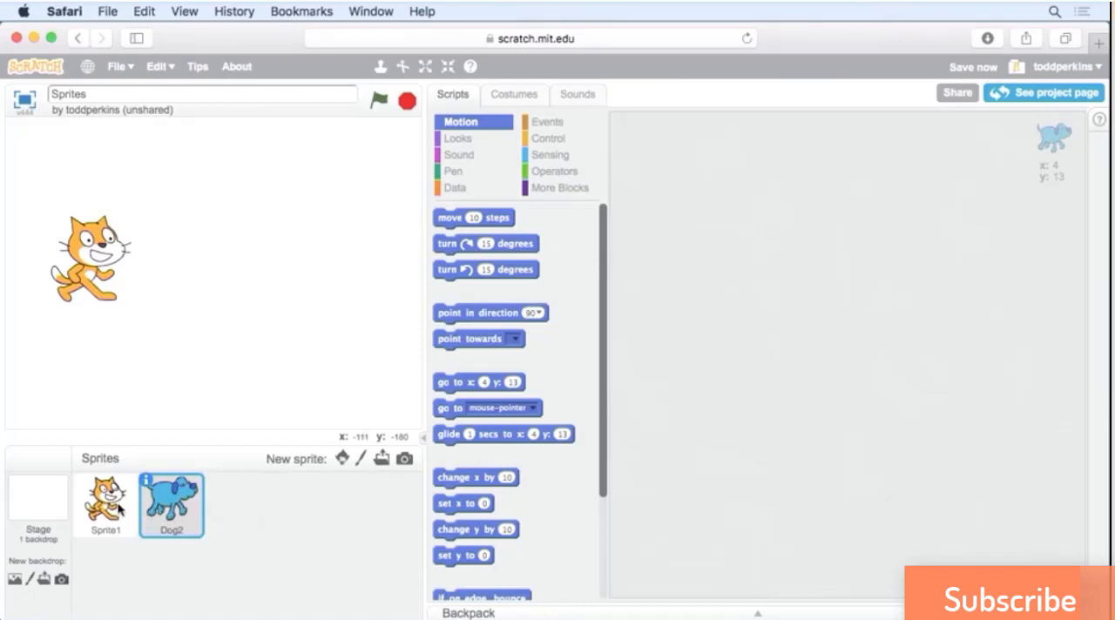
pyautogui.click(147, 484)
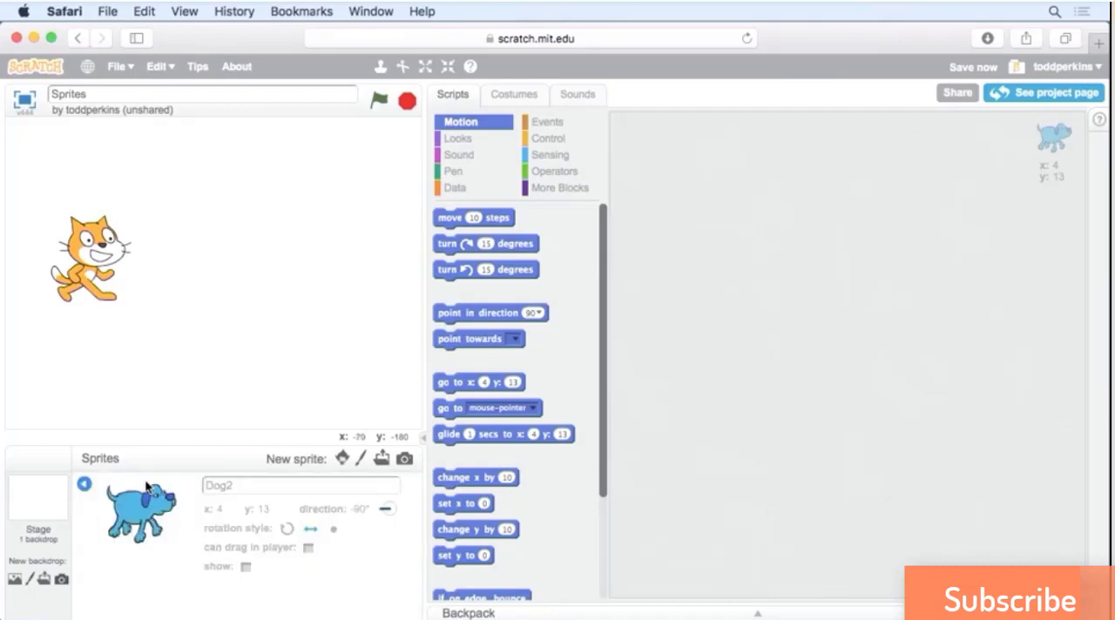
pyautogui.click(244, 567)
pyautogui.click(85, 484)
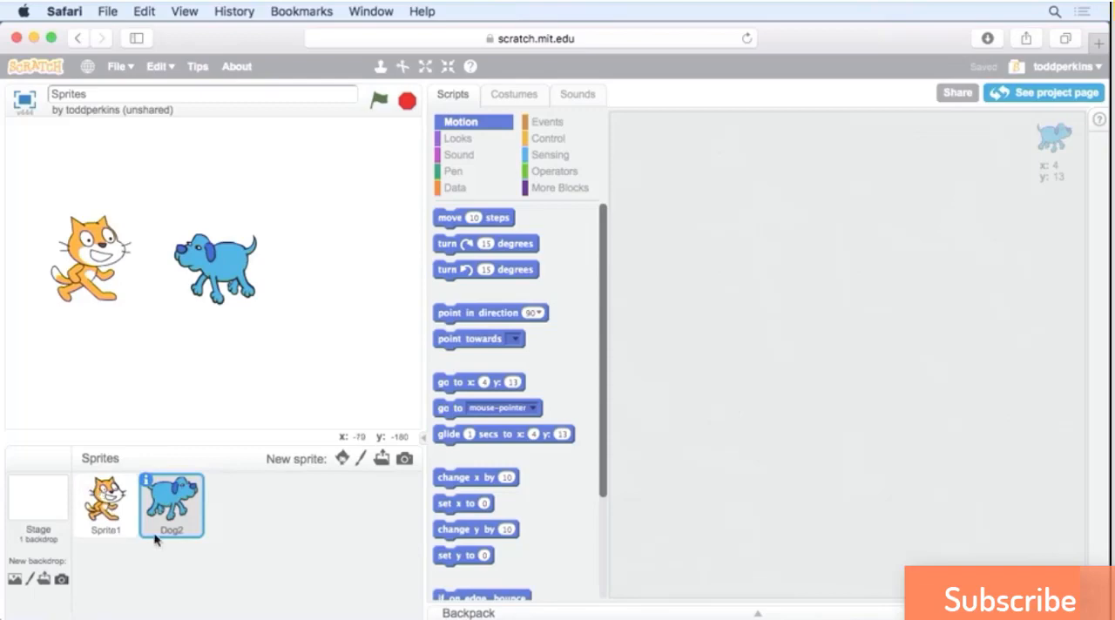
# Rename the cat sprite to Cat.
pyautogui.click(113, 512)
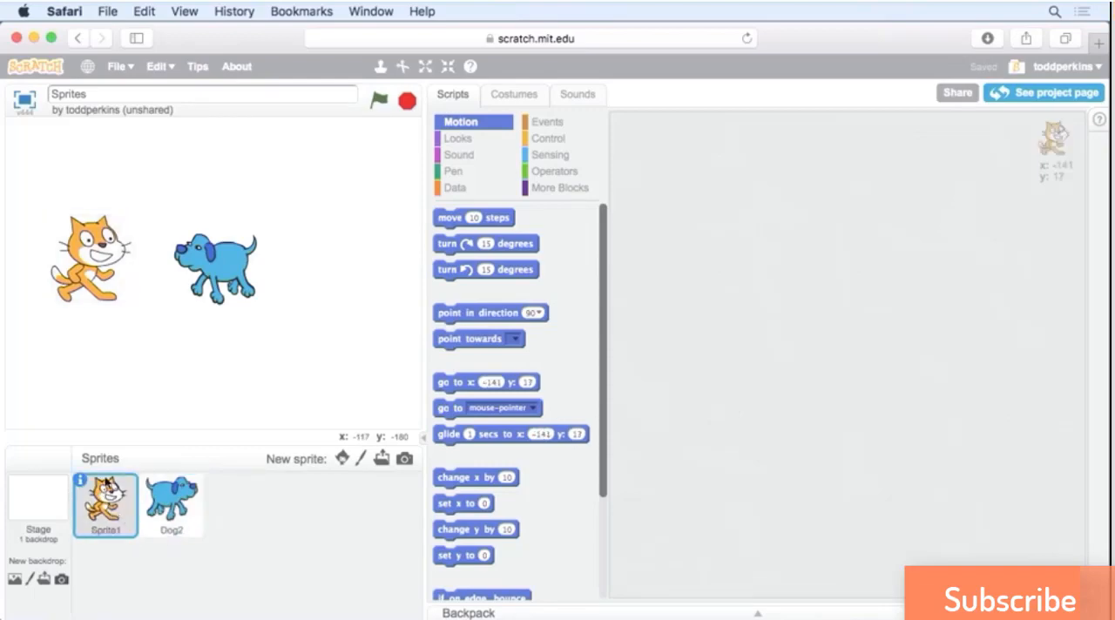
pyautogui.click(82, 481)
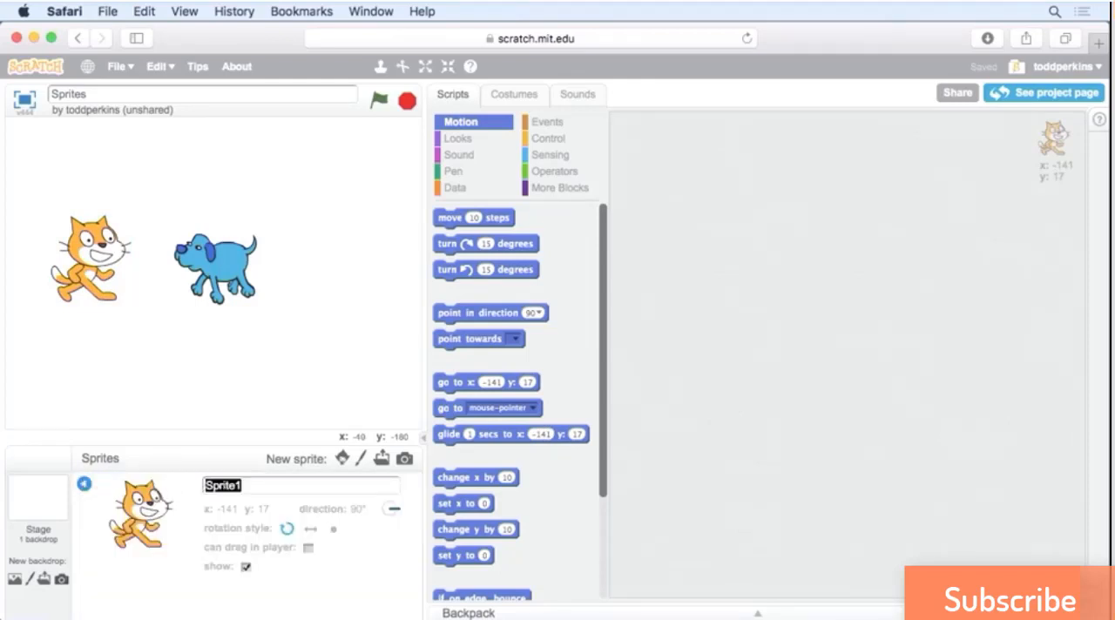
pyautogui.write('Cat')
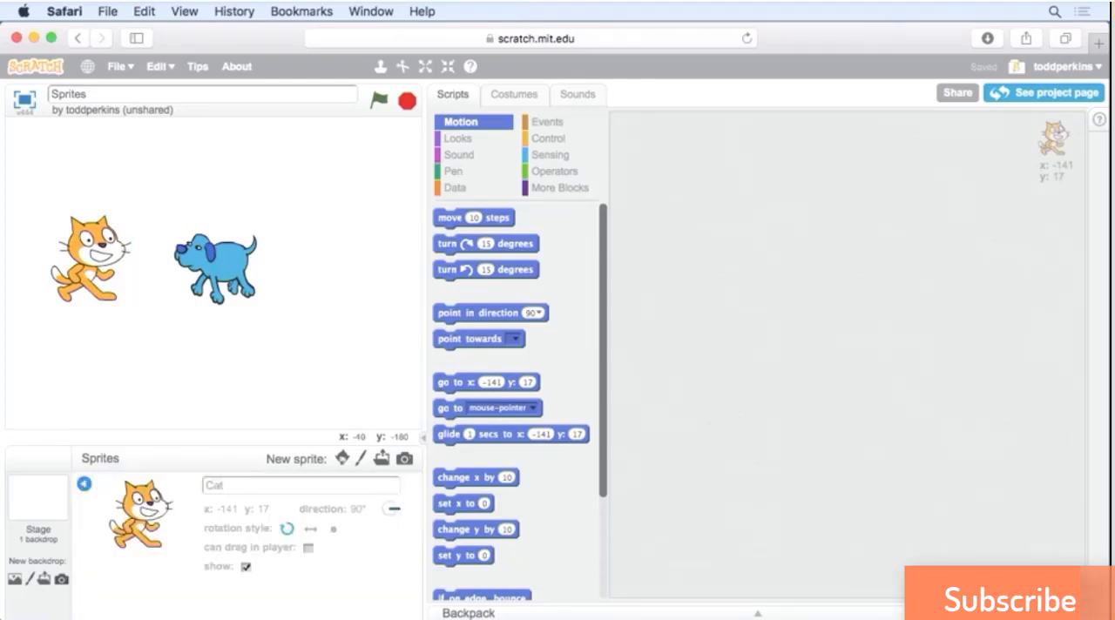
# Rename the Dog2 sprite to Dog and return to the sprite list.
pyautogui.click(85, 485)
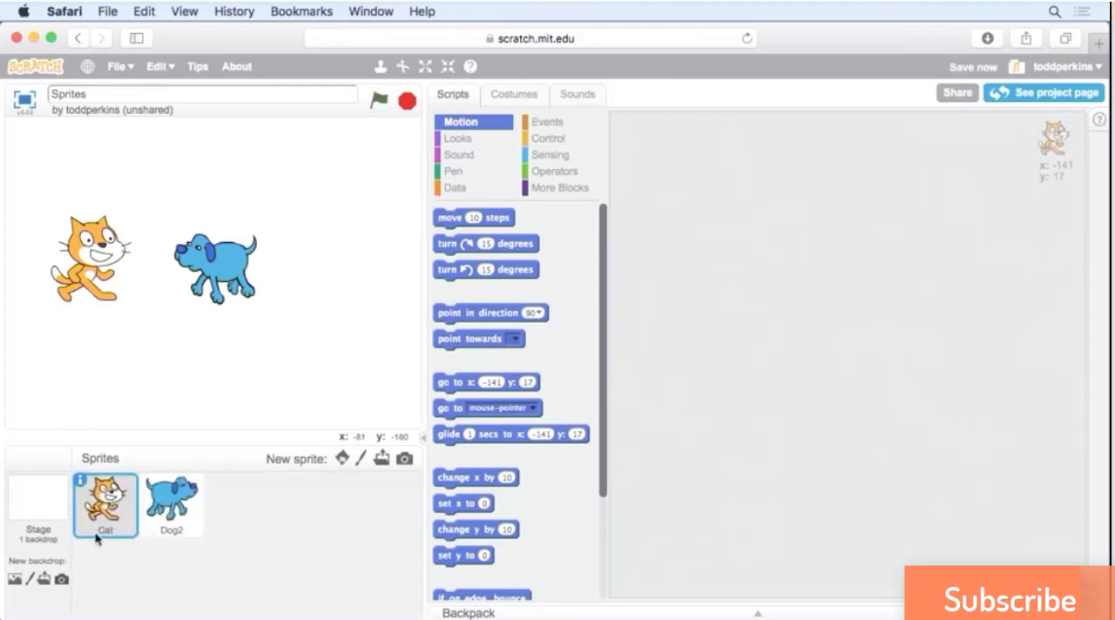
pyautogui.click(190, 528)
pyautogui.click(147, 481)
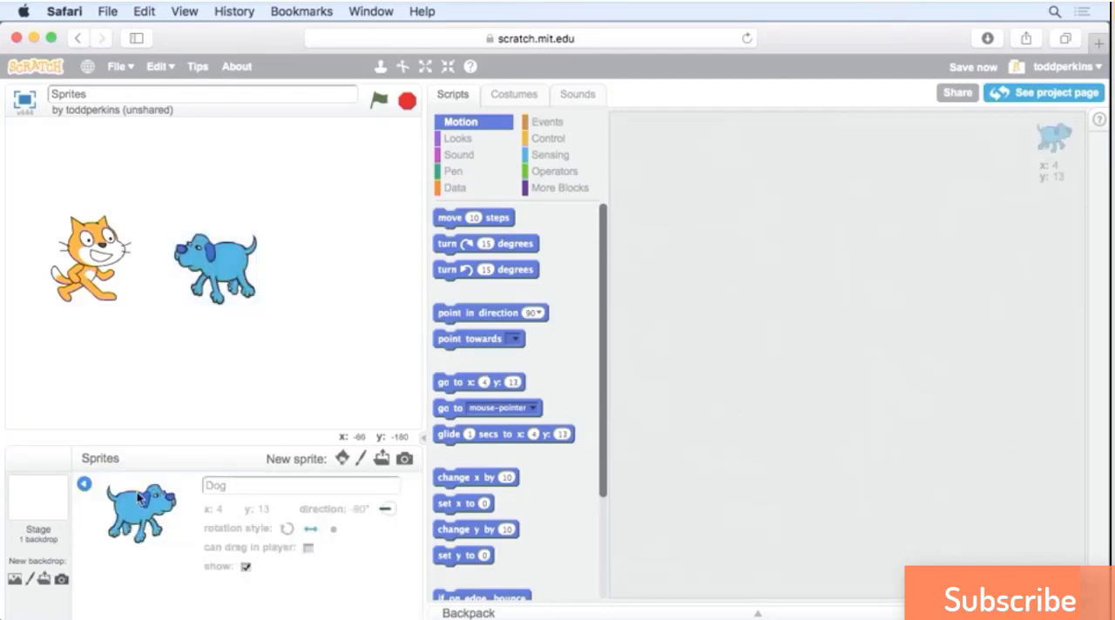
pyautogui.click(84, 485)
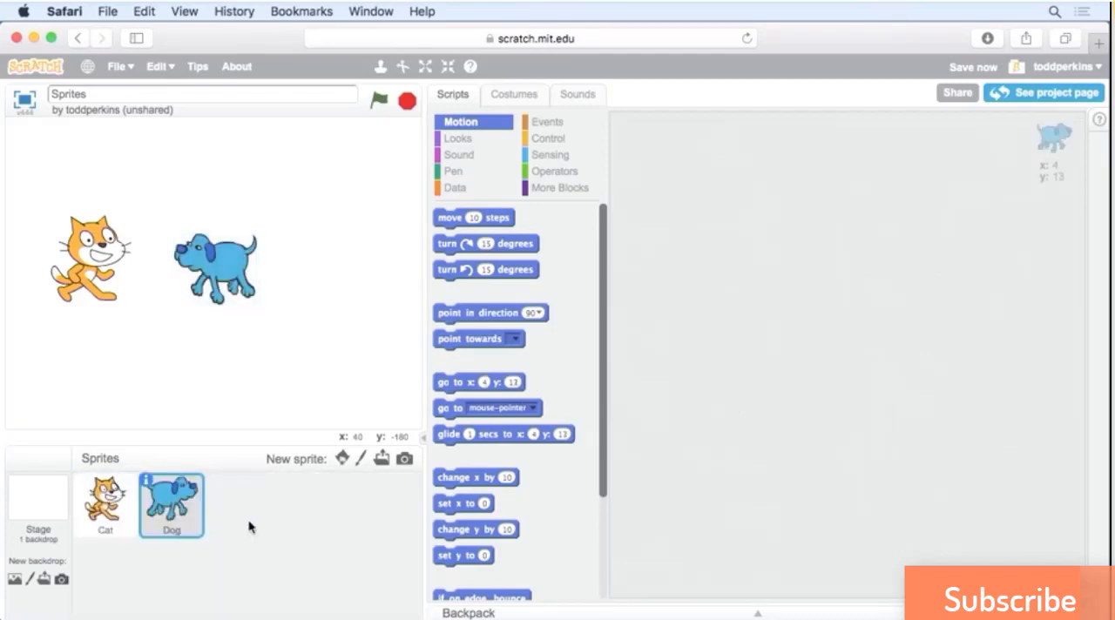
# Enlarge the dog on the stage with Grow and reduce the cat beside it with Shrink.
pyautogui.moveTo(107, 250); pyautogui.dragTo(129, 246)
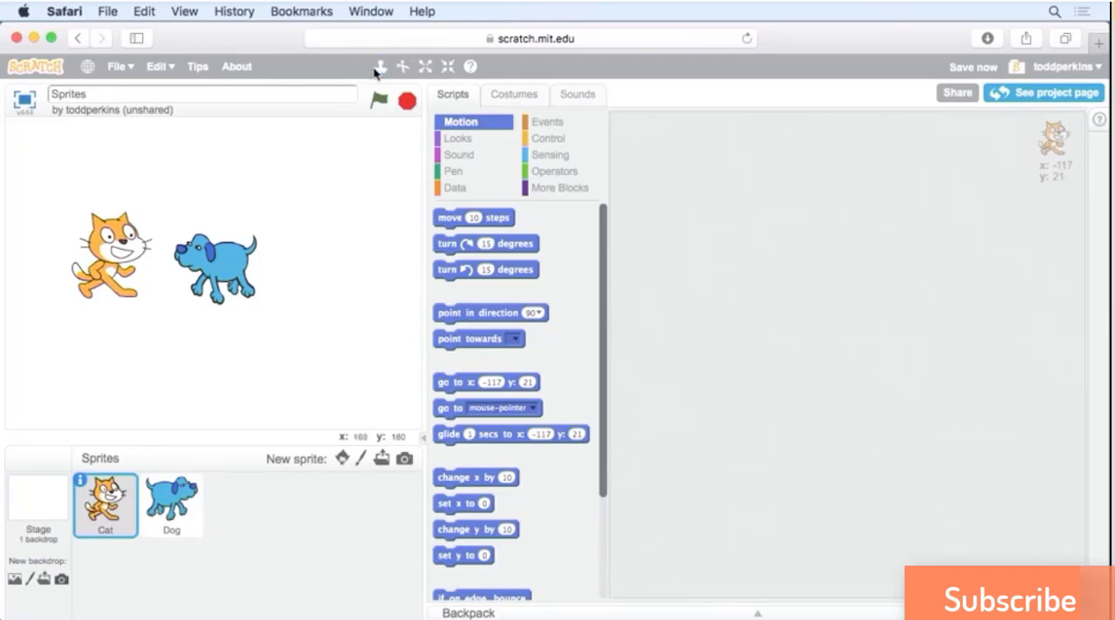
pyautogui.click(426, 67)
pyautogui.click(232, 260)
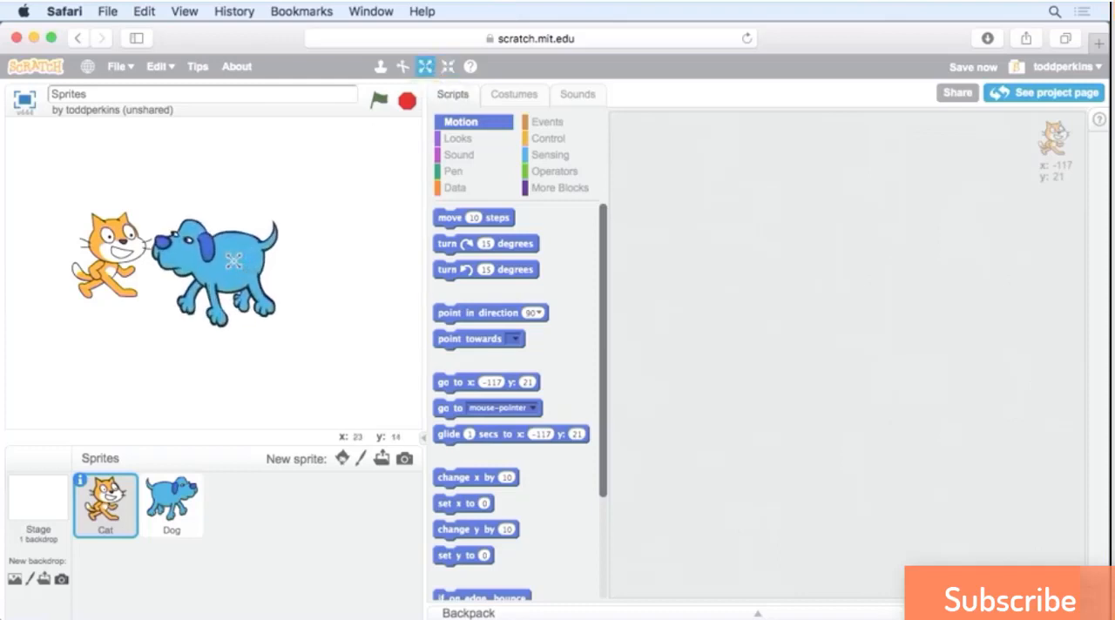
pyautogui.click(448, 67)
pyautogui.click(107, 258)
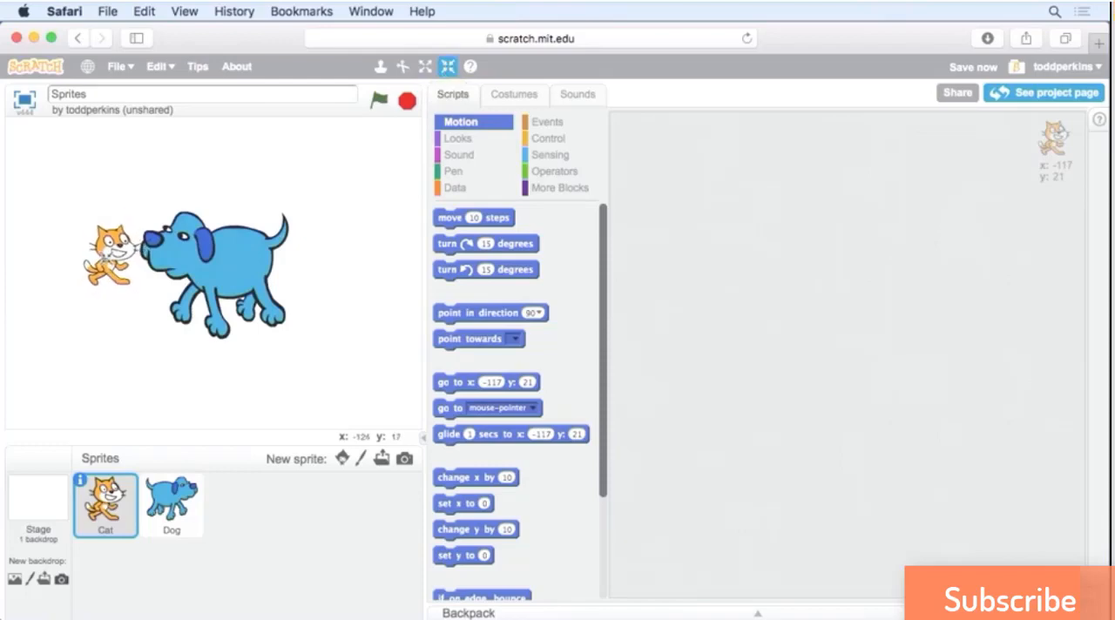
# Move the cat down to about x -116, y -32, and check its sprite info.
pyautogui.click(163, 496)
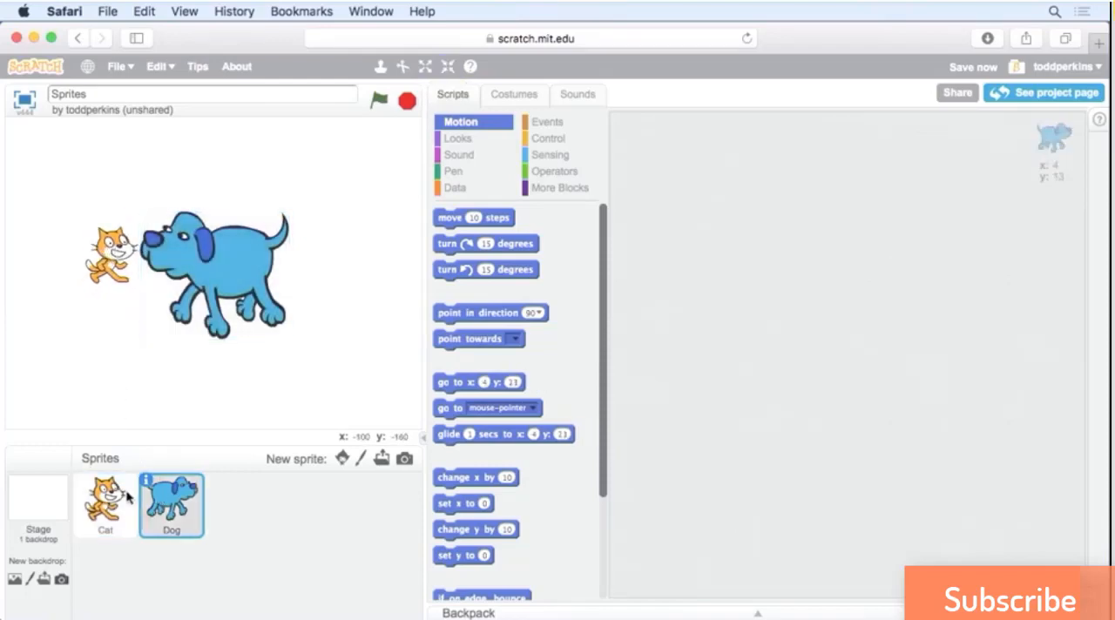
pyautogui.click(131, 497)
pyautogui.moveTo(117, 266); pyautogui.dragTo(117, 283)
pyautogui.moveTo(118, 309); pyautogui.dragTo(118, 307)
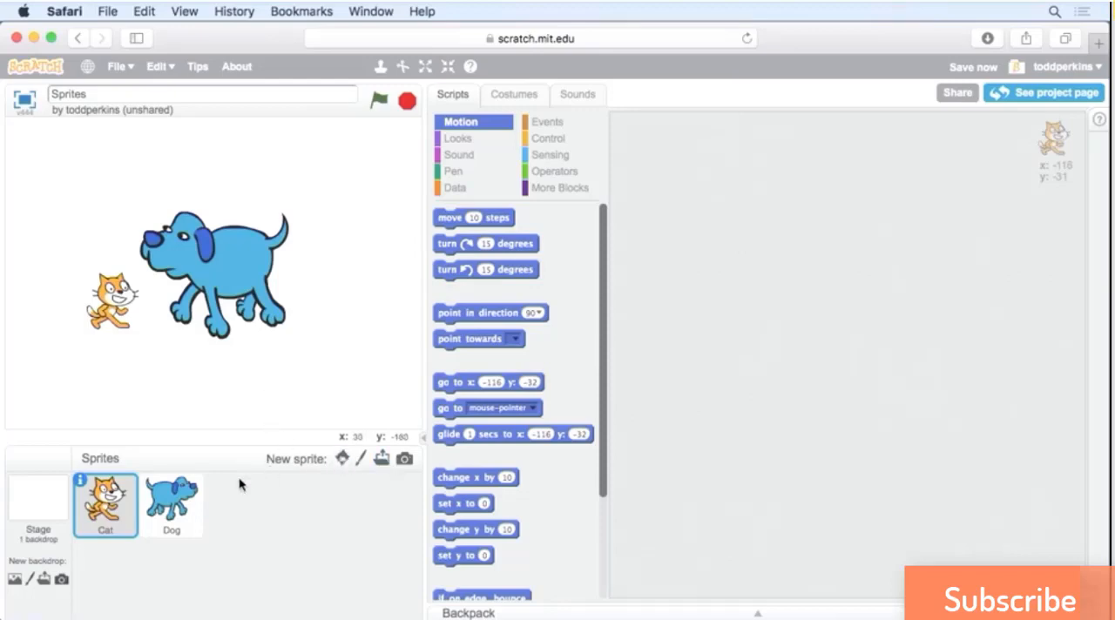
pyautogui.click(82, 481)
pyautogui.click(86, 485)
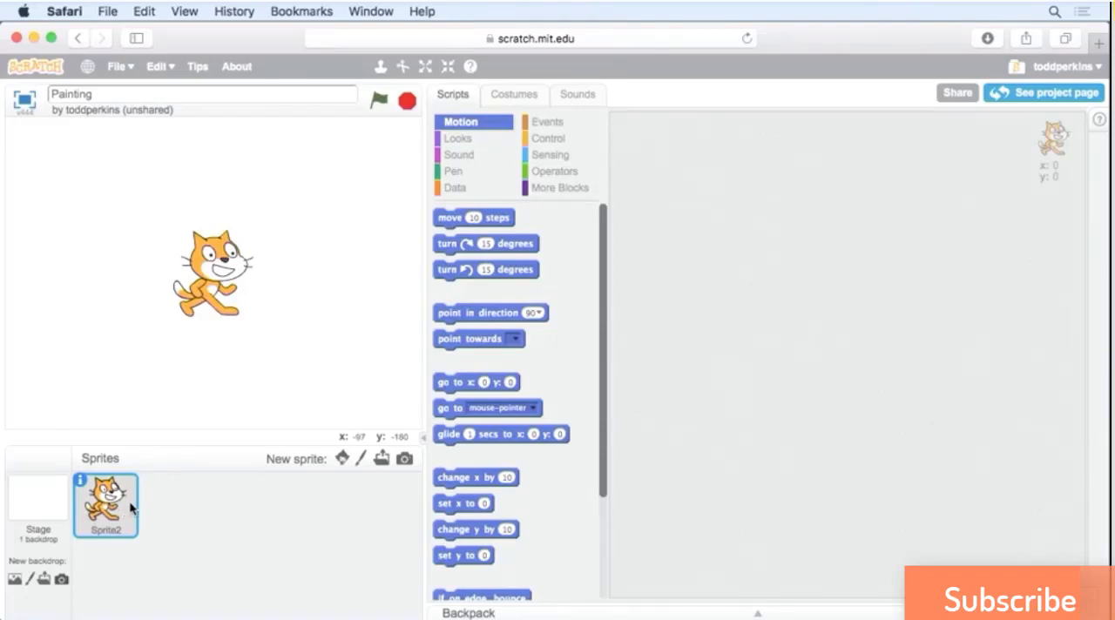
# In the cat's costume1, draw a filled black ellipse over the front foot as a shoe.
pyautogui.click(514, 95)
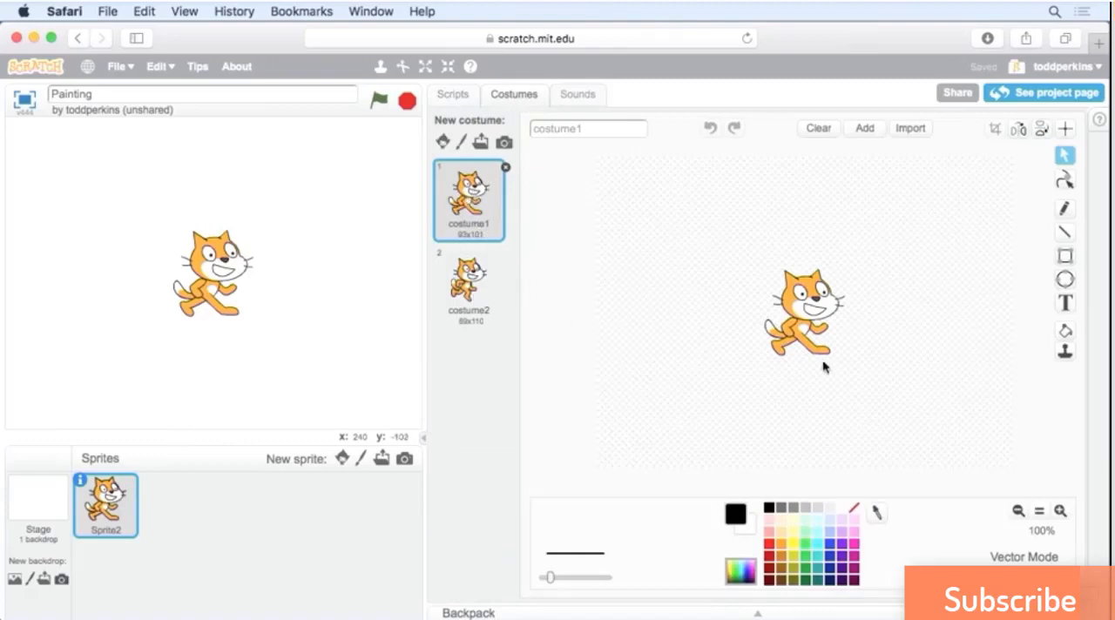
pyautogui.click(1060, 512)
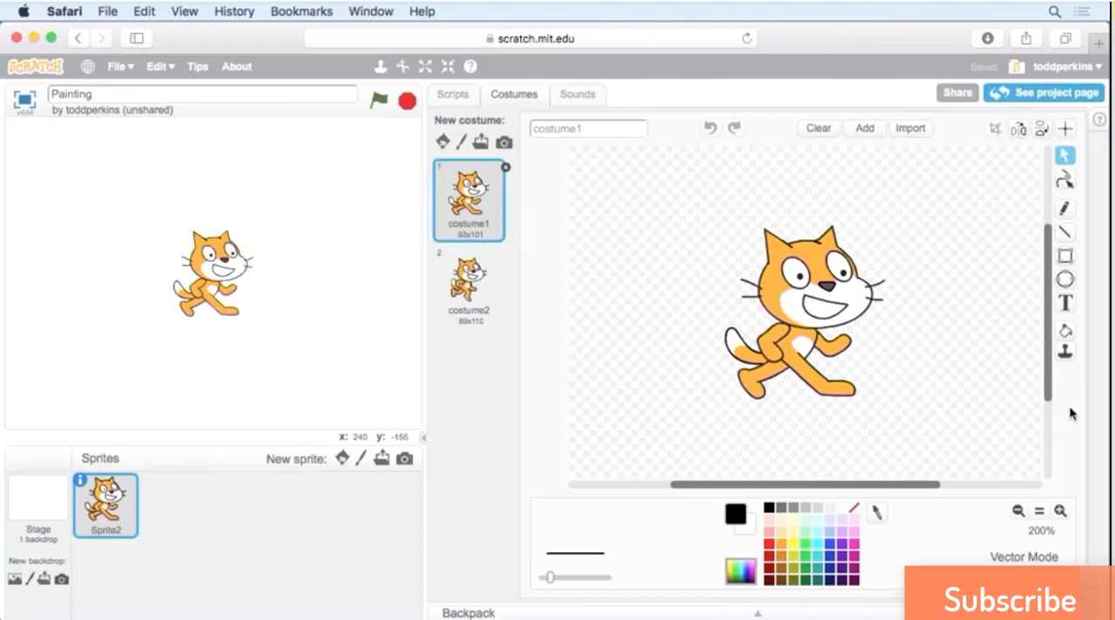
pyautogui.click(1066, 281)
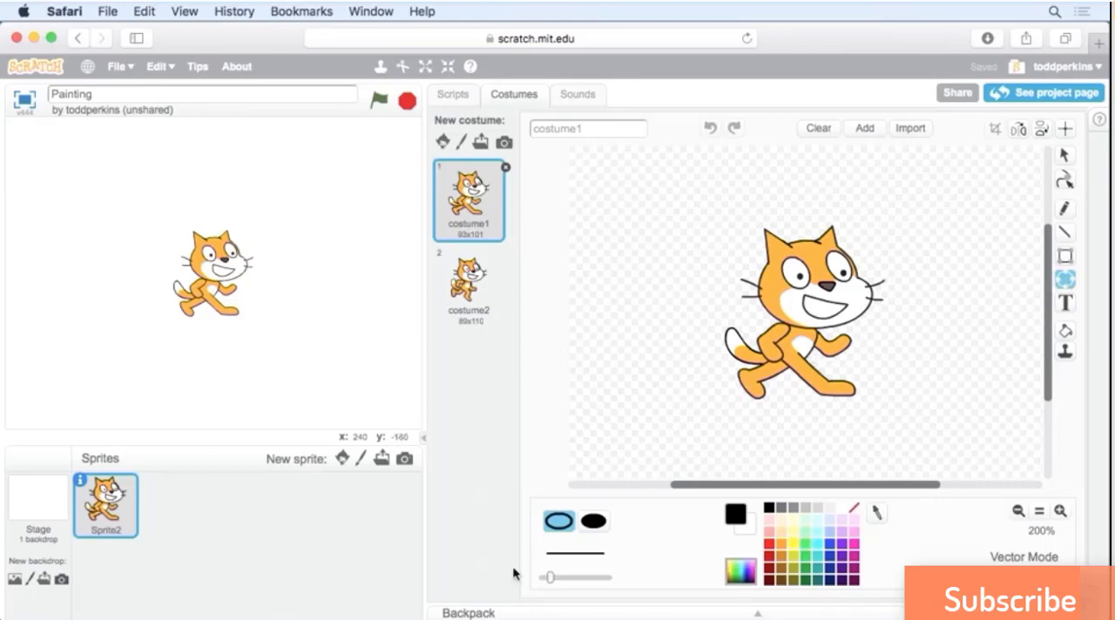
pyautogui.click(608, 521)
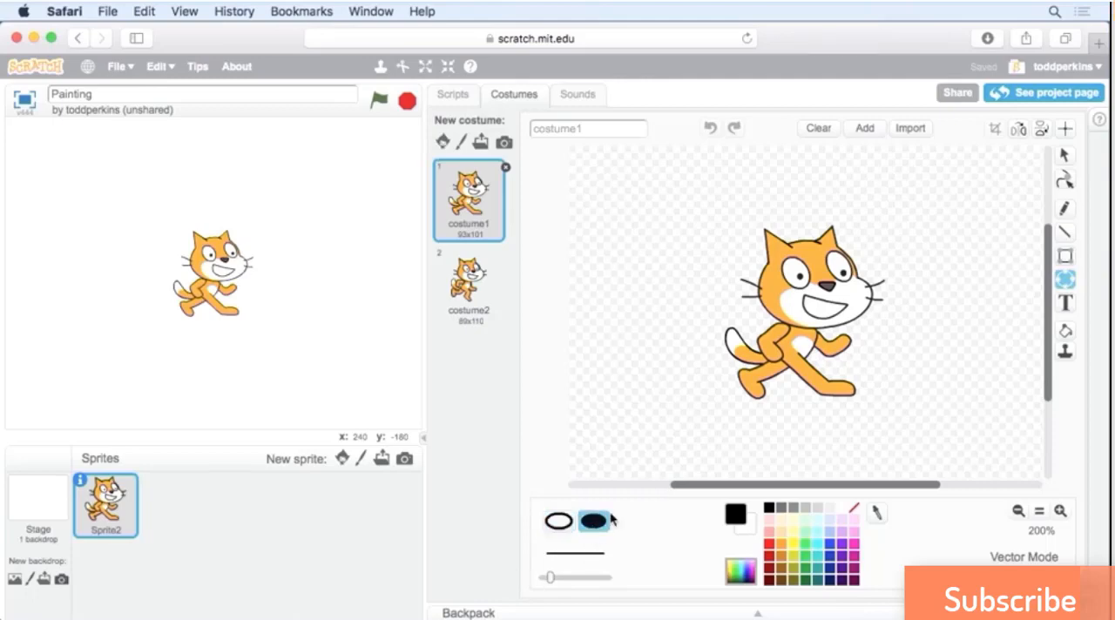
pyautogui.click(560, 521)
pyautogui.moveTo(554, 573)
pyautogui.mouseDown()
pyautogui.moveTo(601, 578)
pyautogui.moveTo(558, 577)
pyautogui.mouseUp()
pyautogui.click(593, 521)
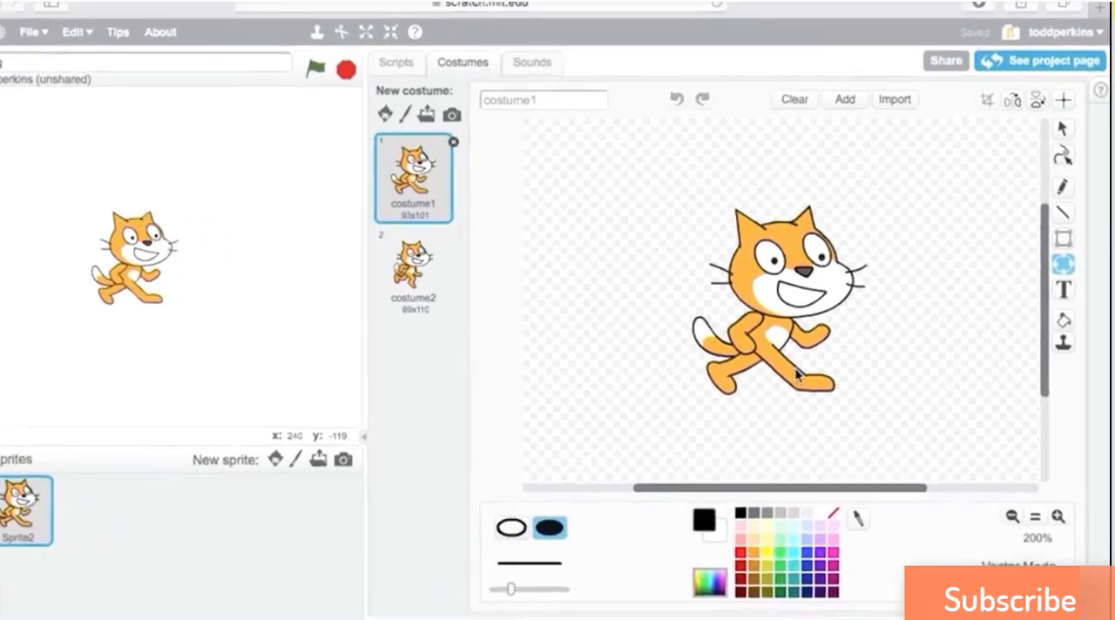
pyautogui.moveTo(773, 370); pyautogui.dragTo(806, 394)
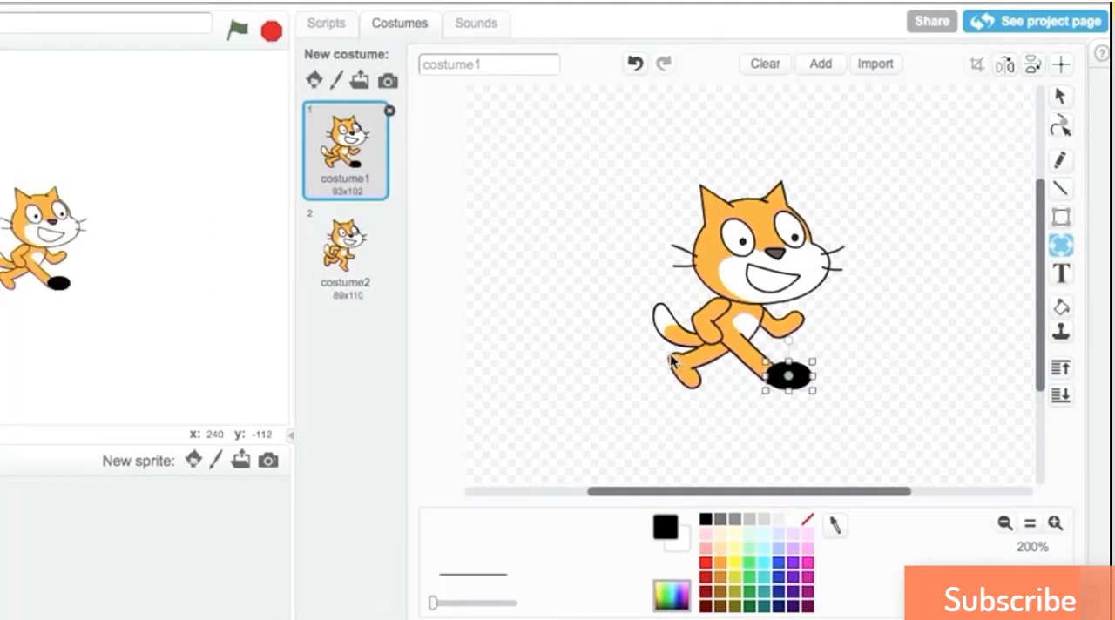
# Draw a second filled black ellipse over the cat's back foot, and rotate and move it to cover the foot.
pyautogui.moveTo(668, 353); pyautogui.dragTo(715, 382)
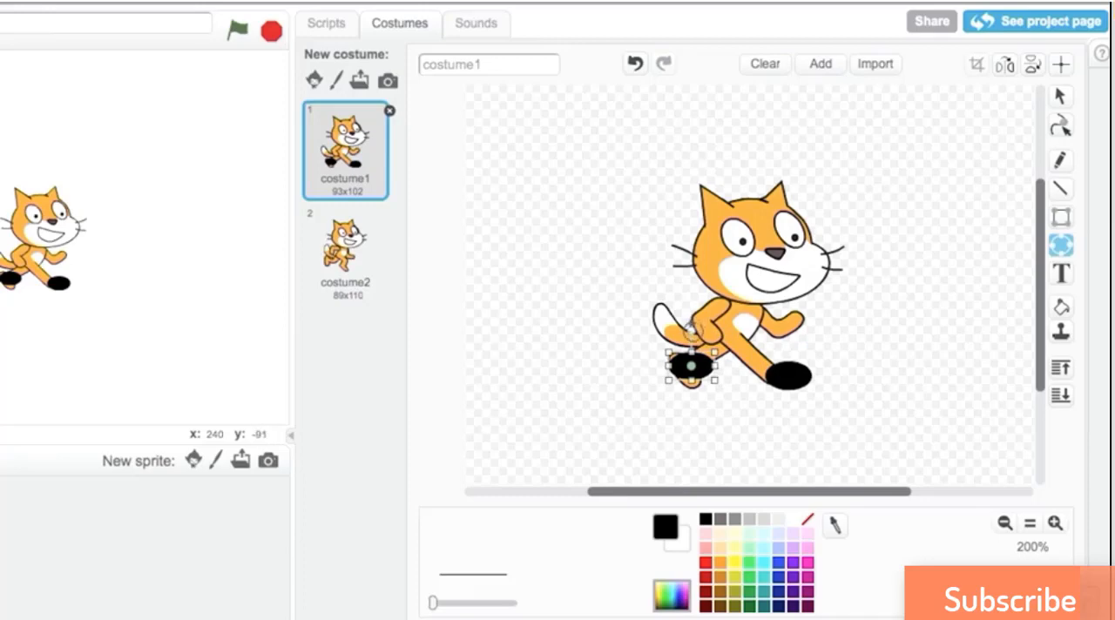
pyautogui.moveTo(690, 330); pyautogui.dragTo(726, 331)
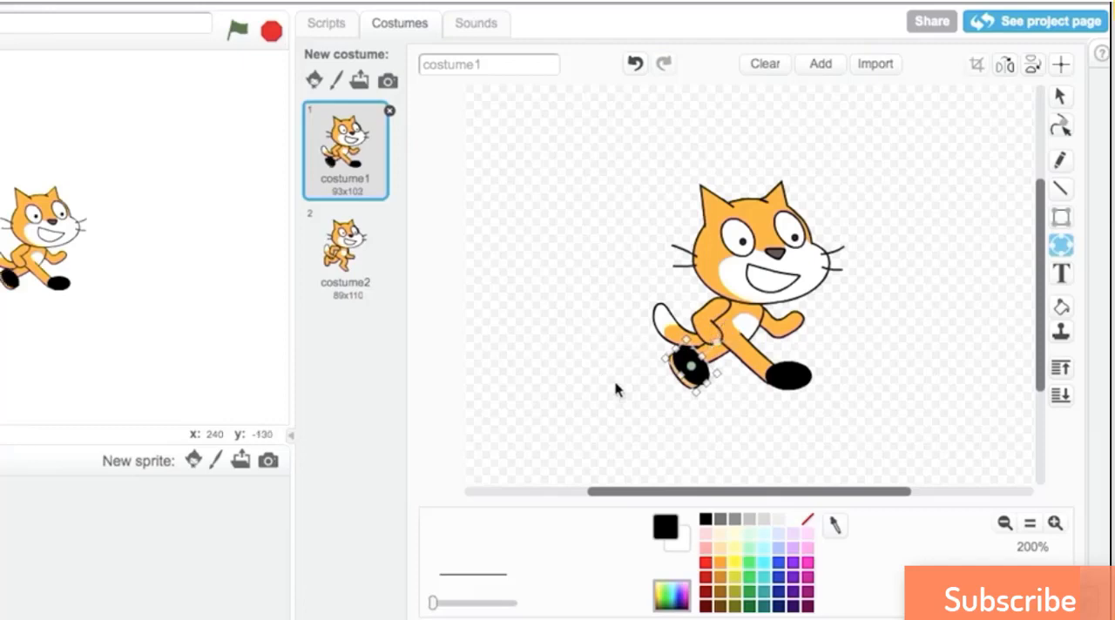
pyautogui.moveTo(698, 376); pyautogui.dragTo(688, 388)
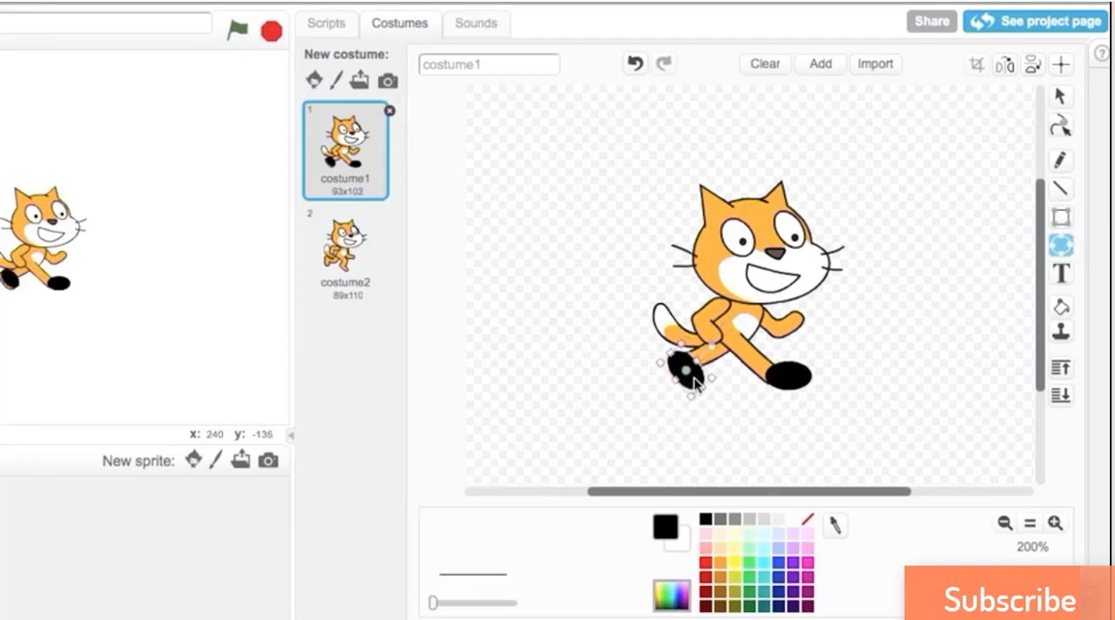
pyautogui.click(589, 411)
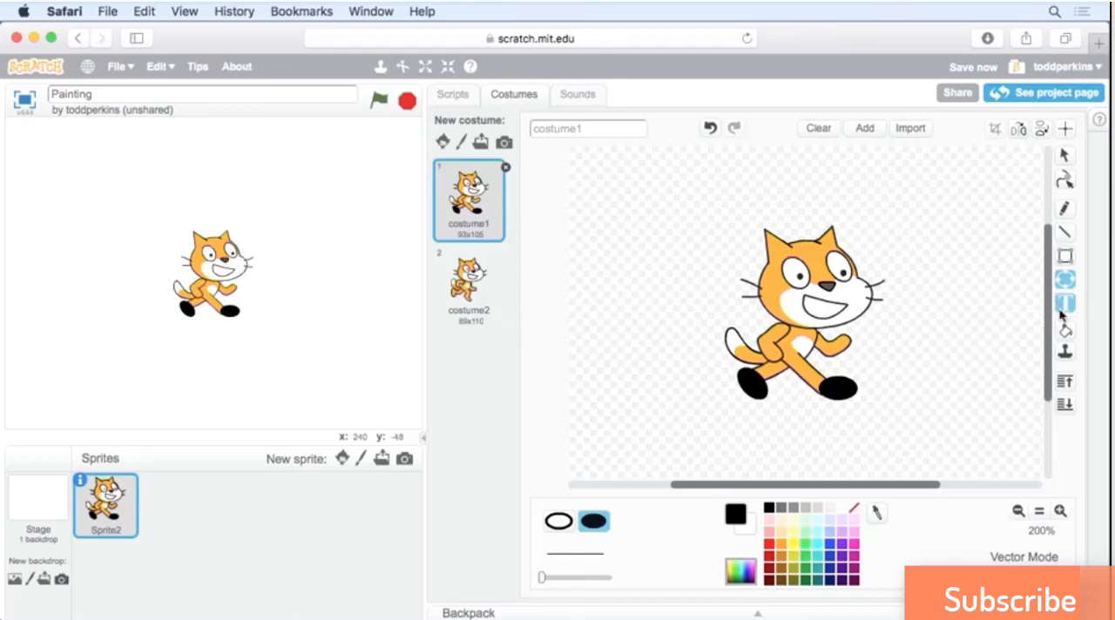
# Draw black teeth lines across the cat's mouth with the Line tool, using a slightly increased line width.
pyautogui.click(1066, 233)
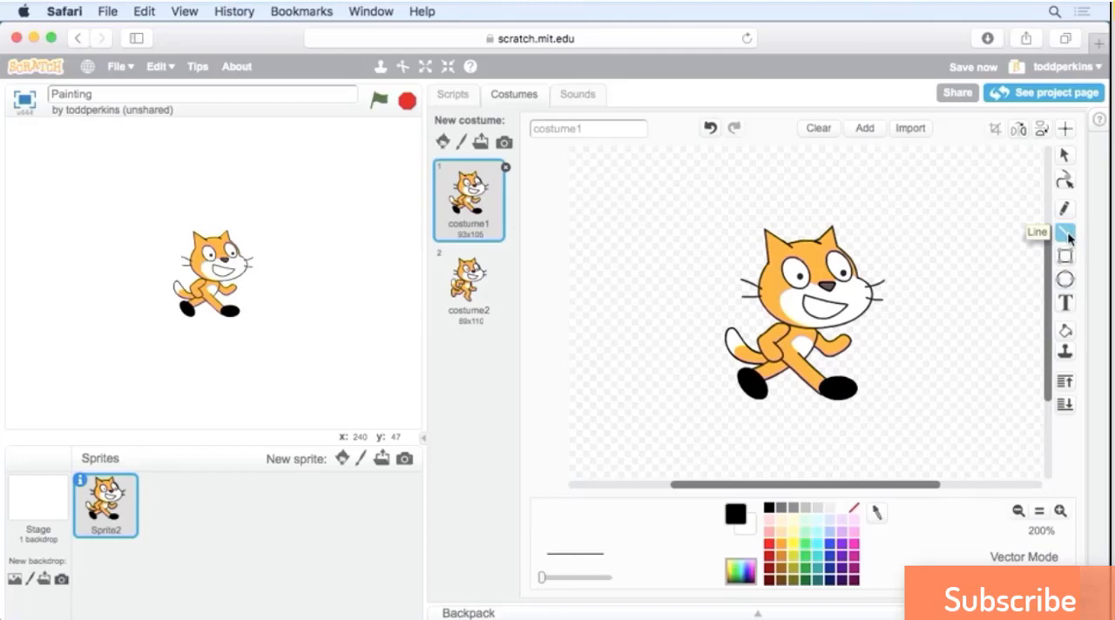
pyautogui.moveTo(542, 578); pyautogui.dragTo(551, 583)
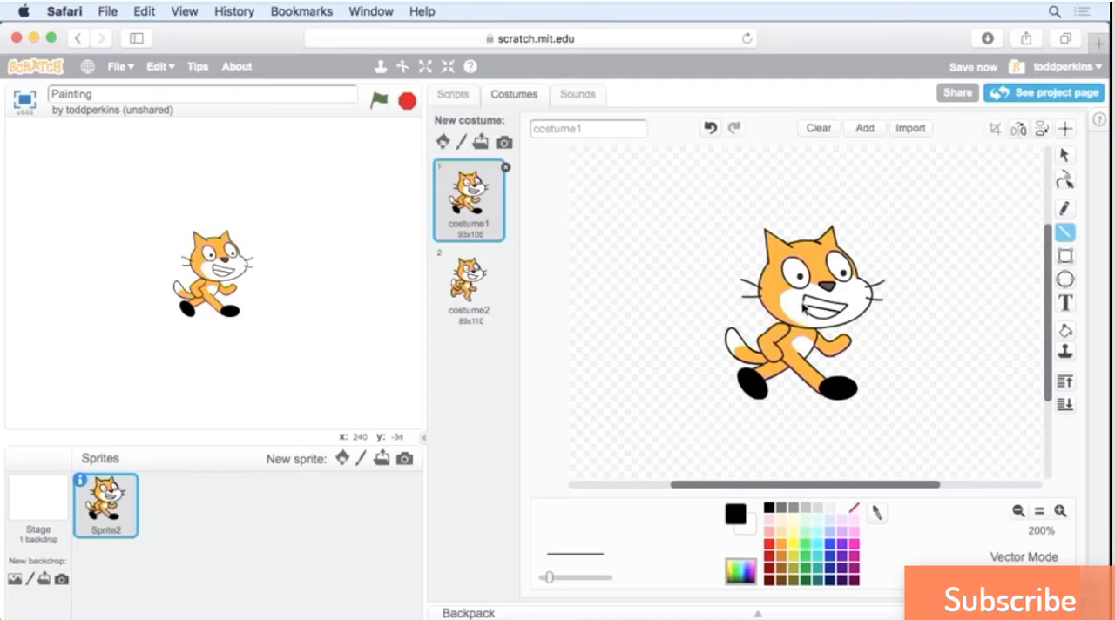
pyautogui.moveTo(816, 298)
pyautogui.mouseDown()
pyautogui.moveTo(811, 317)
pyautogui.moveTo(834, 318)
pyautogui.mouseUp()
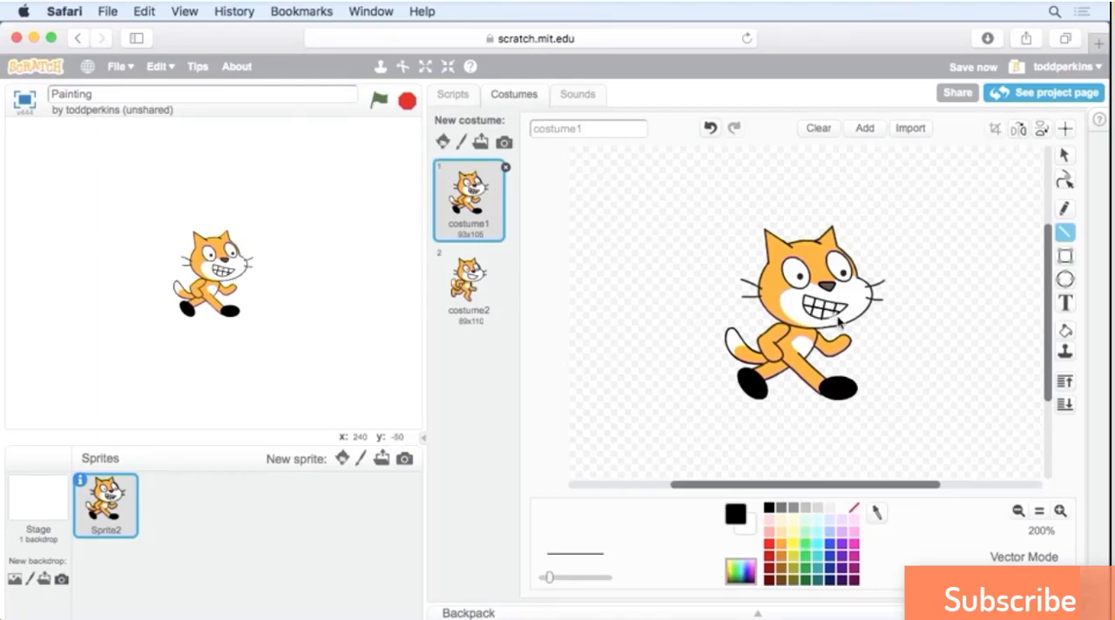
# Try a freehand Pencil stroke beside the cat's head and a Reshape pull of its nose into a long point, undoing both.
pyautogui.click(1068, 213)
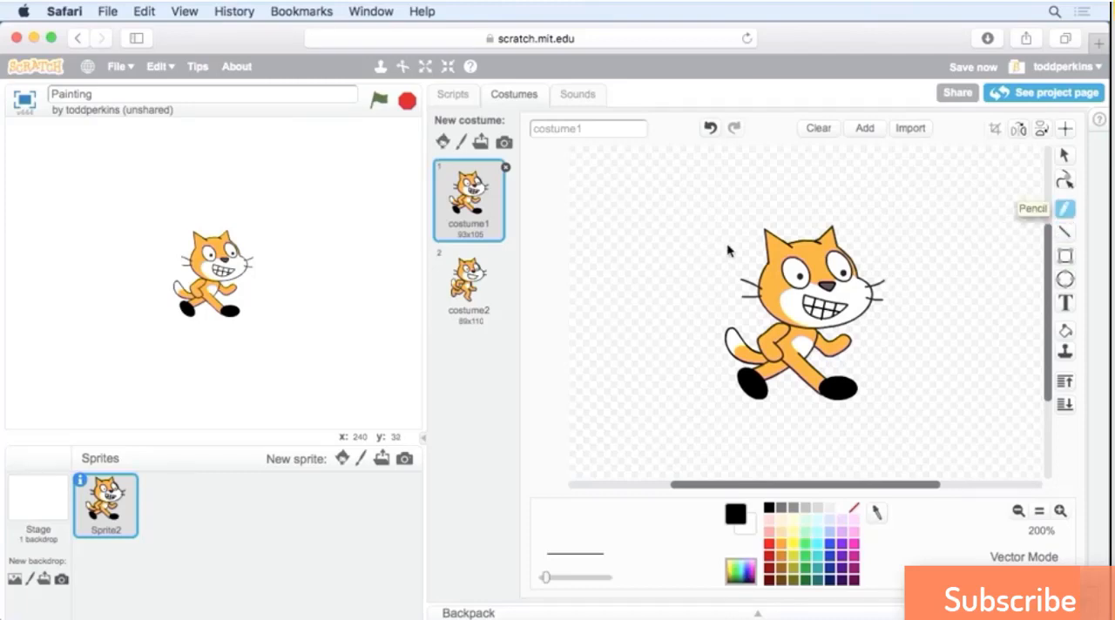
pyautogui.moveTo(754, 250)
pyautogui.mouseDown()
pyautogui.moveTo(742, 197)
pyautogui.moveTo(780, 220)
pyautogui.moveTo(819, 195)
pyautogui.moveTo(861, 213)
pyautogui.moveTo(866, 250)
pyautogui.moveTo(911, 306)
pyautogui.moveTo(876, 344)
pyautogui.moveTo(902, 389)
pyautogui.moveTo(861, 417)
pyautogui.moveTo(807, 399)
pyautogui.moveTo(729, 444)
pyautogui.moveTo(689, 386)
pyautogui.moveTo(717, 334)
pyautogui.moveTo(721, 242)
pyautogui.moveTo(754, 248)
pyautogui.mouseUp()
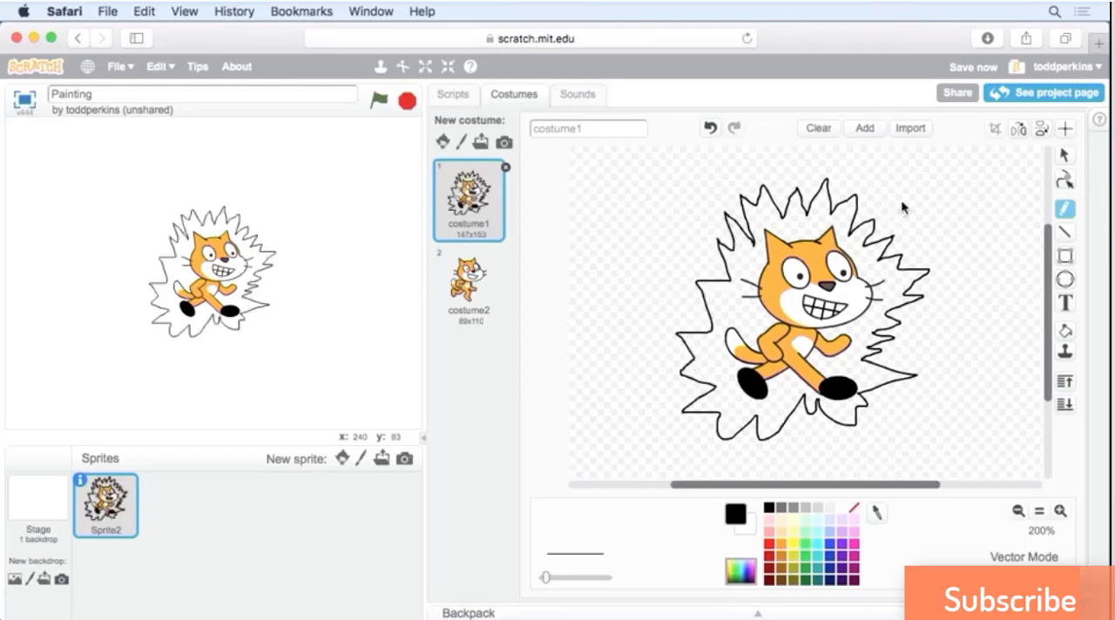
pyautogui.click(1068, 181)
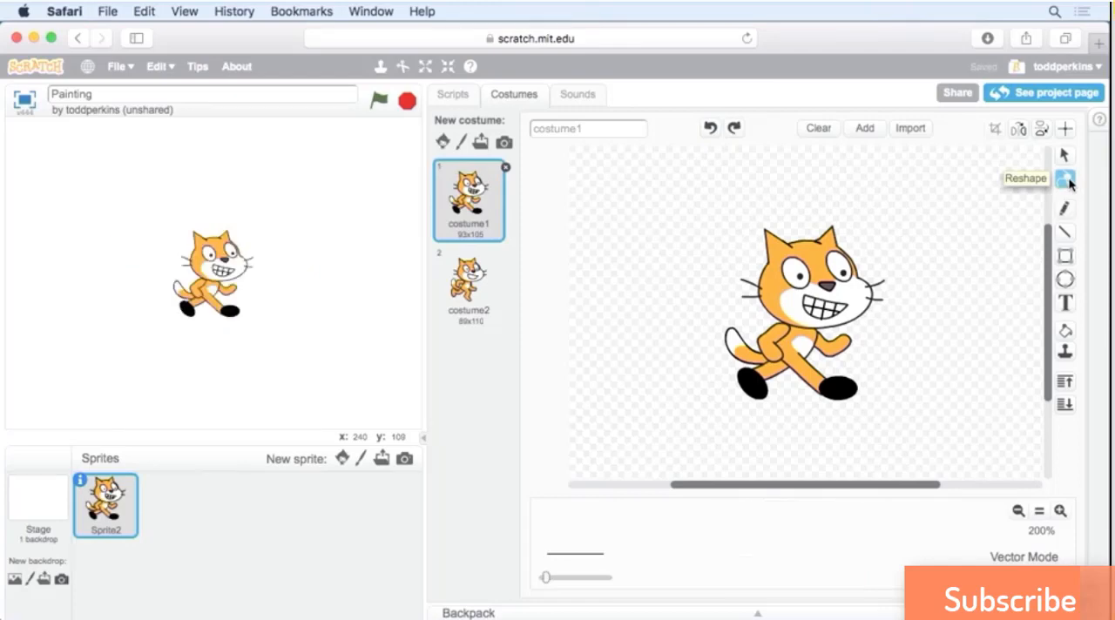
pyautogui.click(829, 288)
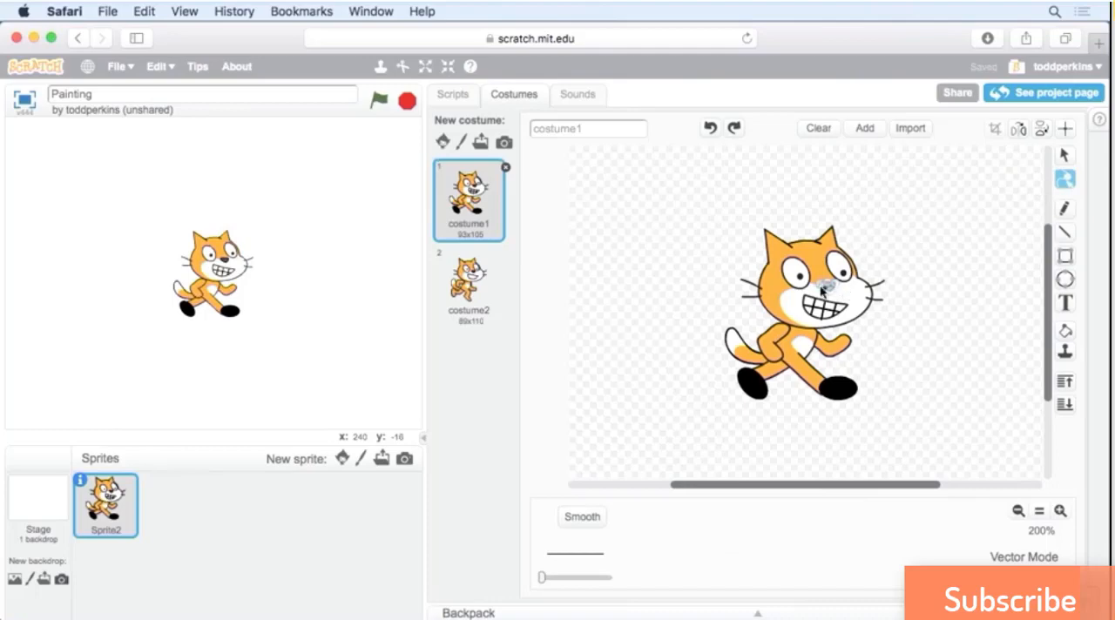
pyautogui.moveTo(826, 288); pyautogui.dragTo(903, 294)
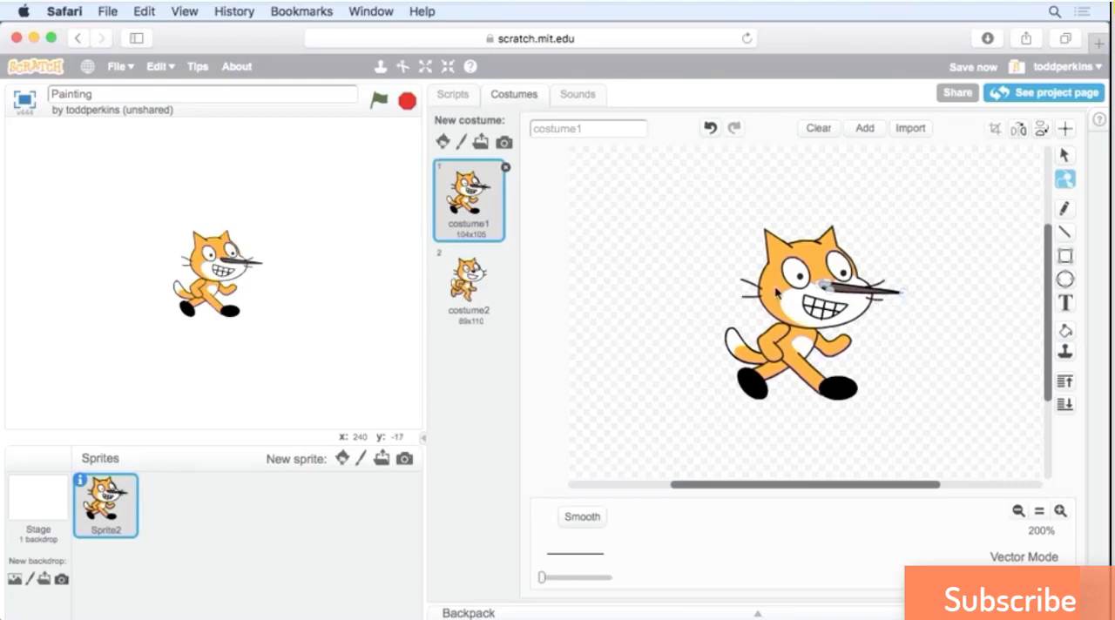
pyautogui.click(709, 129)
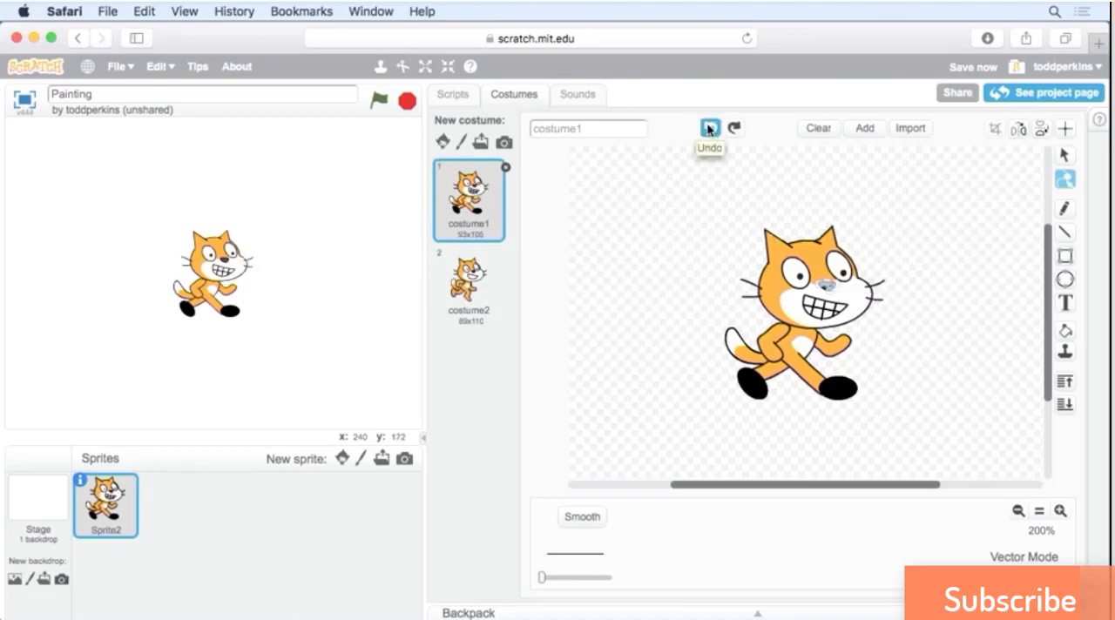
# Try moving the selected cat artwork up and to the left on the canvas, and undo the move.
pyautogui.click(1065, 155)
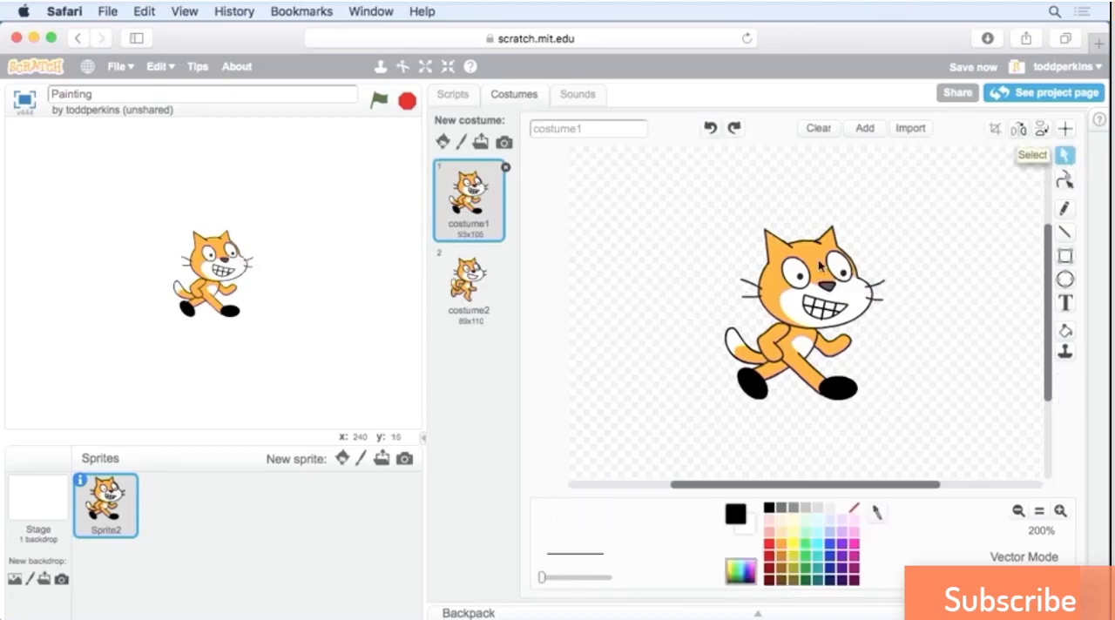
pyautogui.click(820, 265)
pyautogui.moveTo(823, 263); pyautogui.dragTo(781, 215)
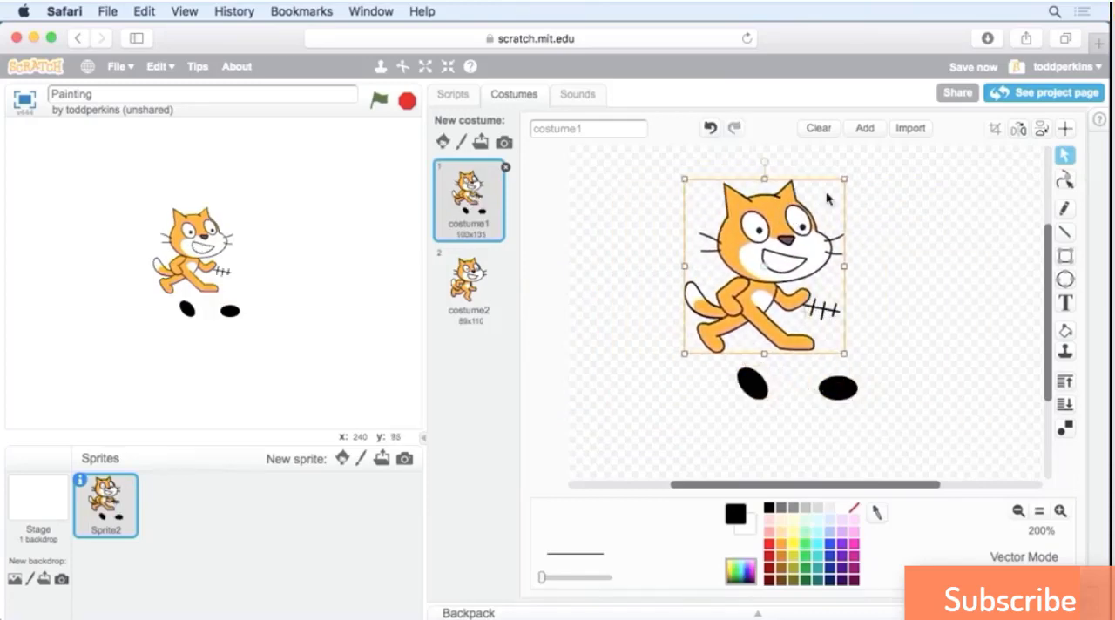
pyautogui.click(712, 128)
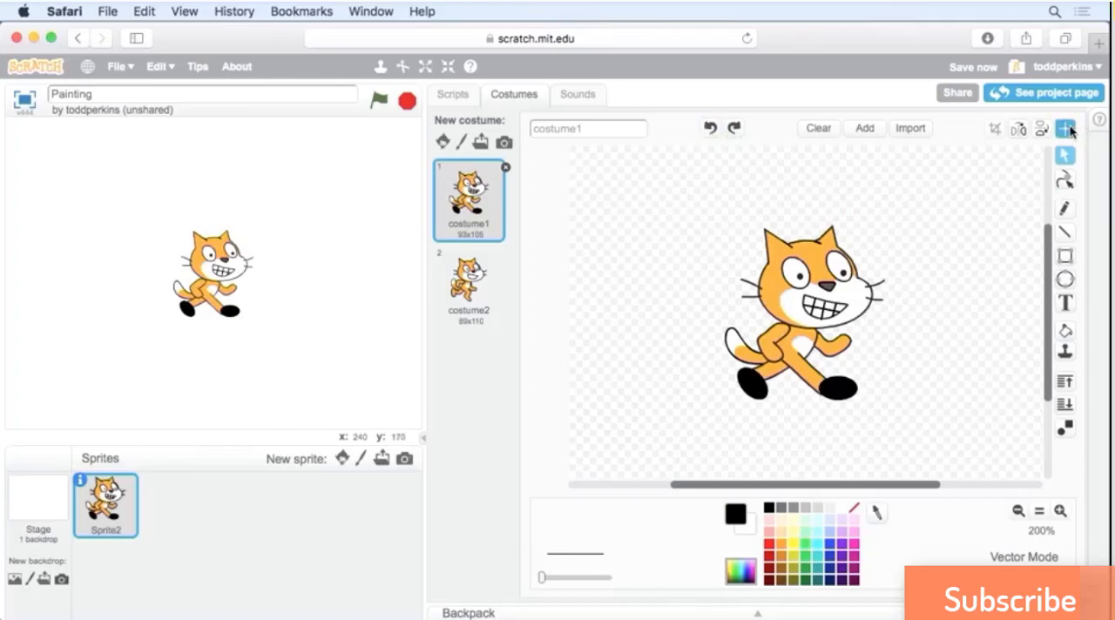
# Flip costume1 left-right repeatedly, ending with the cat facing left.
pyautogui.click(1021, 129)
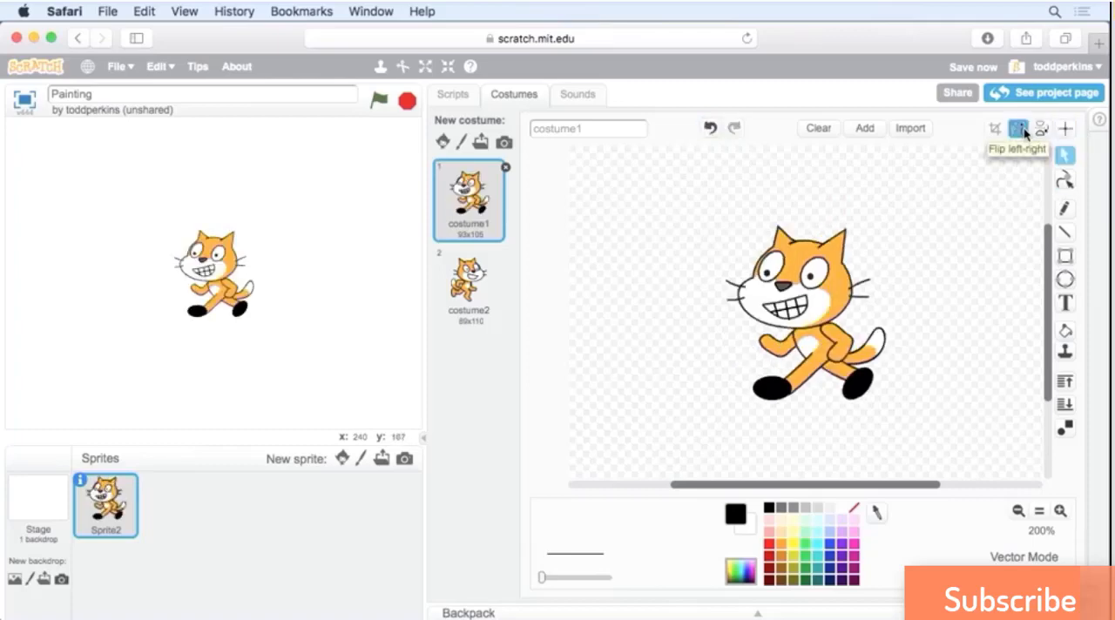
pyautogui.click(1021, 129)
pyautogui.click(1021, 129)
pyautogui.click(1021, 129)
pyautogui.click(1021, 129)
pyautogui.click(1021, 129)
pyautogui.click(1021, 129)
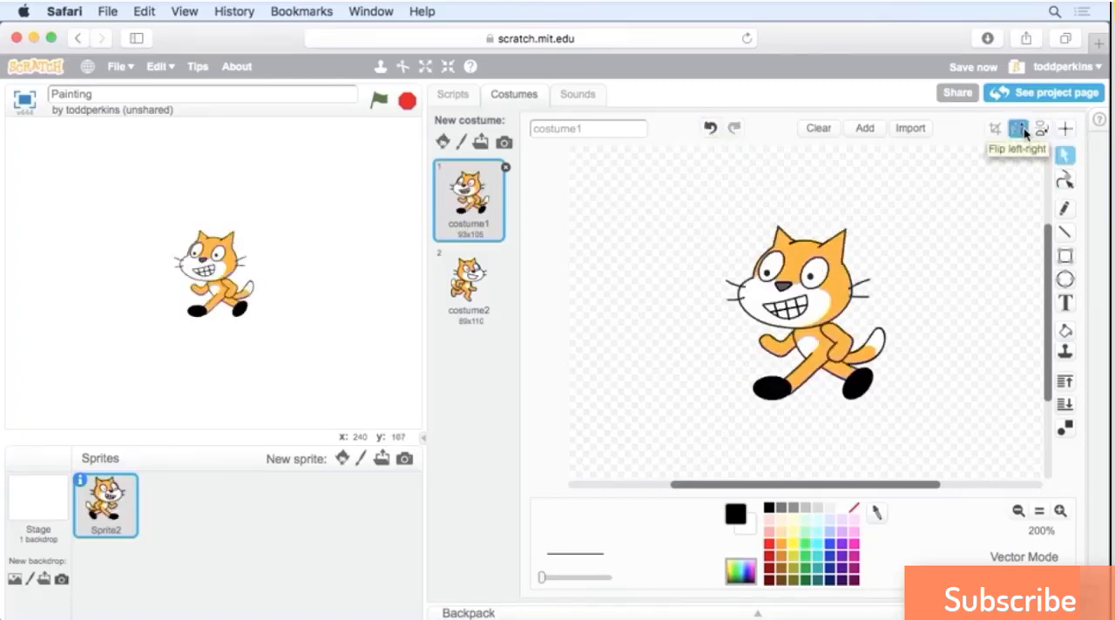
pyautogui.click(1022, 129)
pyautogui.click(1021, 129)
pyautogui.click(1021, 129)
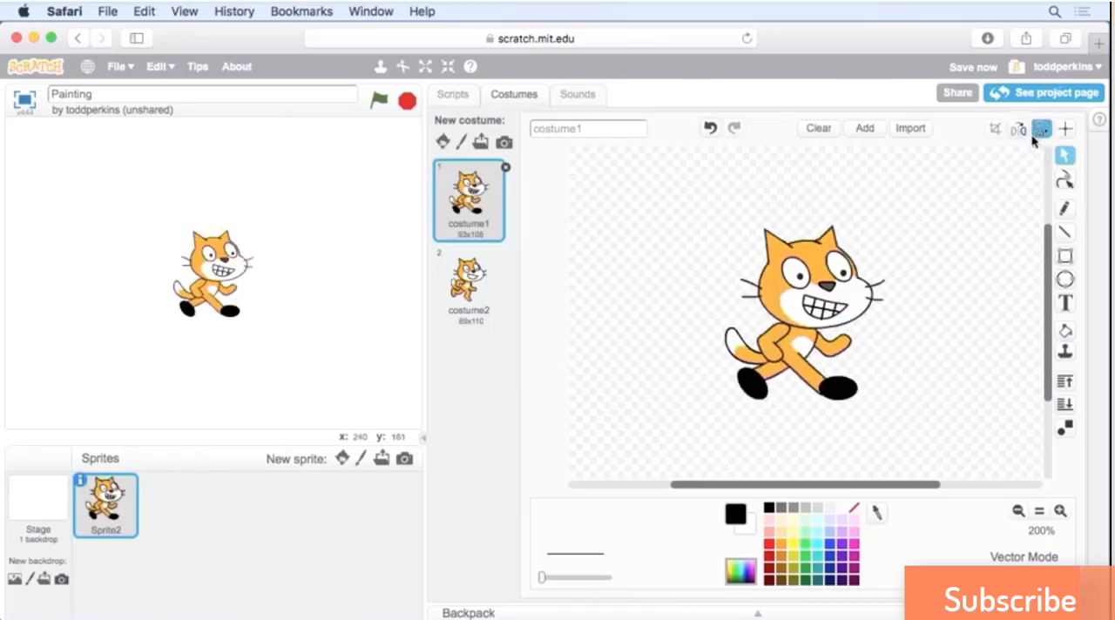
pyautogui.click(1020, 135)
pyautogui.click(1021, 135)
pyautogui.click(1020, 135)
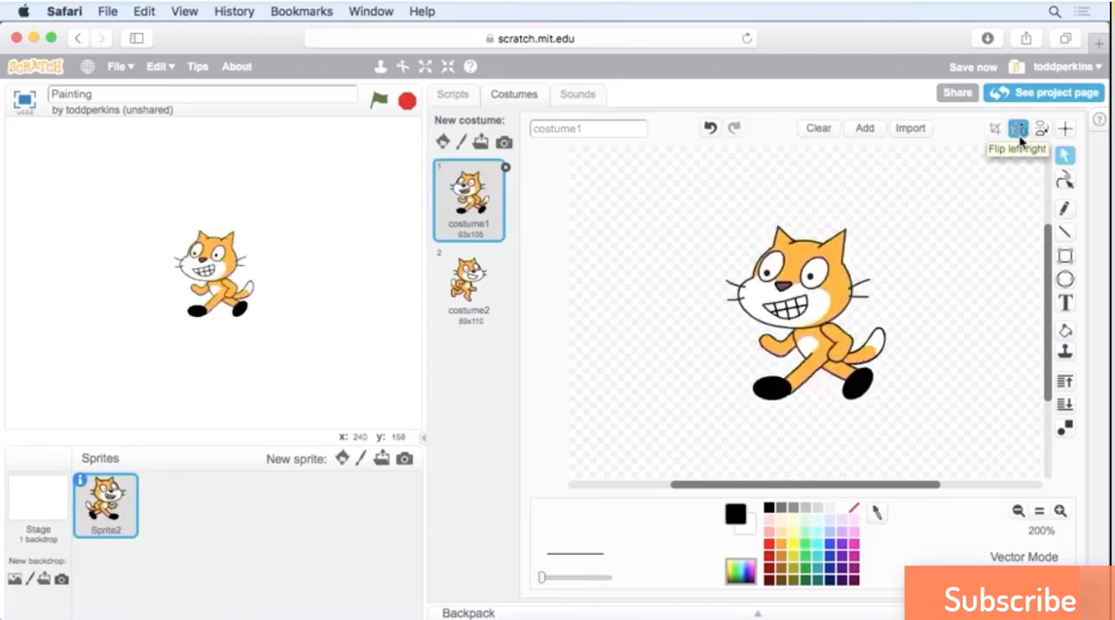
# Flip costume1 left-right and then up-down repeatedly, ending with the cat upright and facing right.
pyautogui.click(1021, 137)
pyautogui.click(1045, 134)
pyautogui.click(1045, 134)
pyautogui.click(1044, 134)
pyautogui.click(1045, 134)
pyautogui.click(1045, 134)
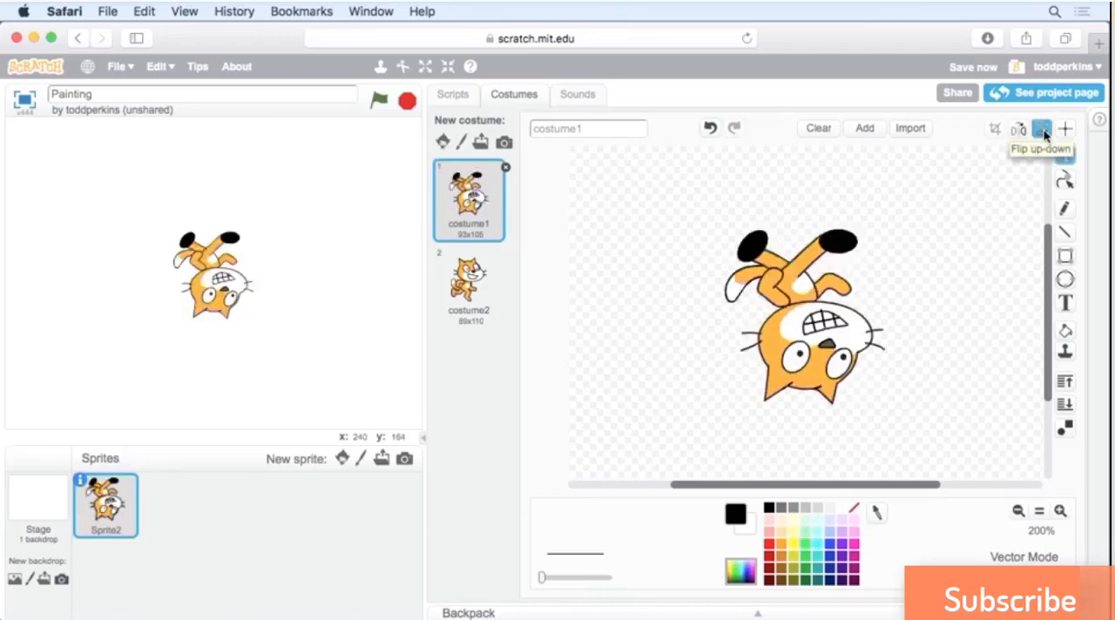
pyautogui.click(1045, 134)
pyautogui.click(1045, 134)
pyautogui.click(1044, 135)
pyautogui.click(1045, 134)
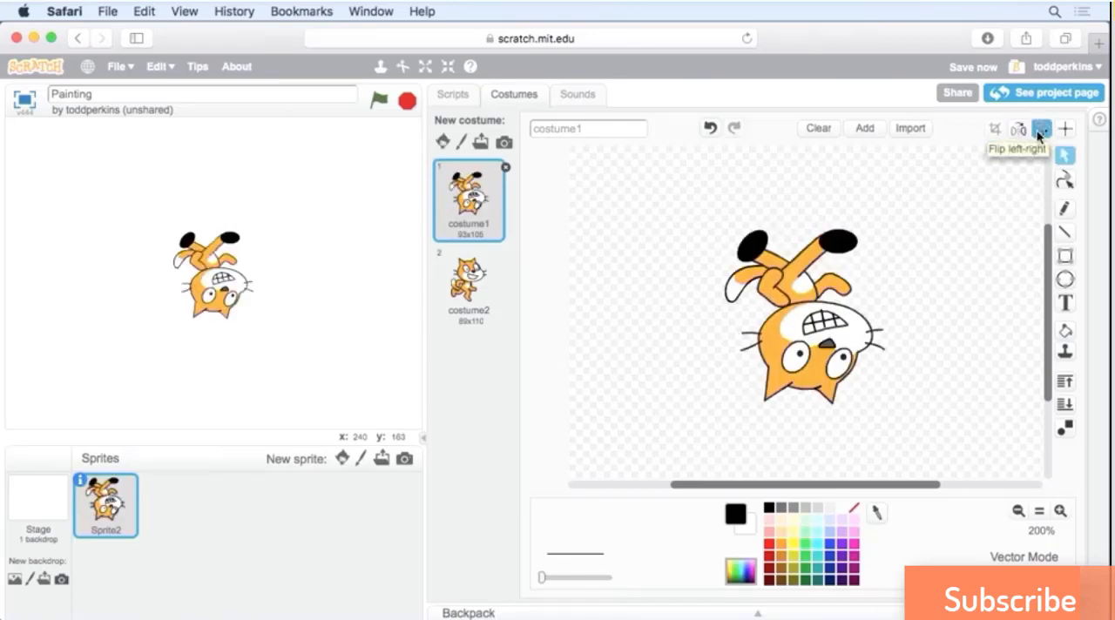
pyautogui.click(1040, 135)
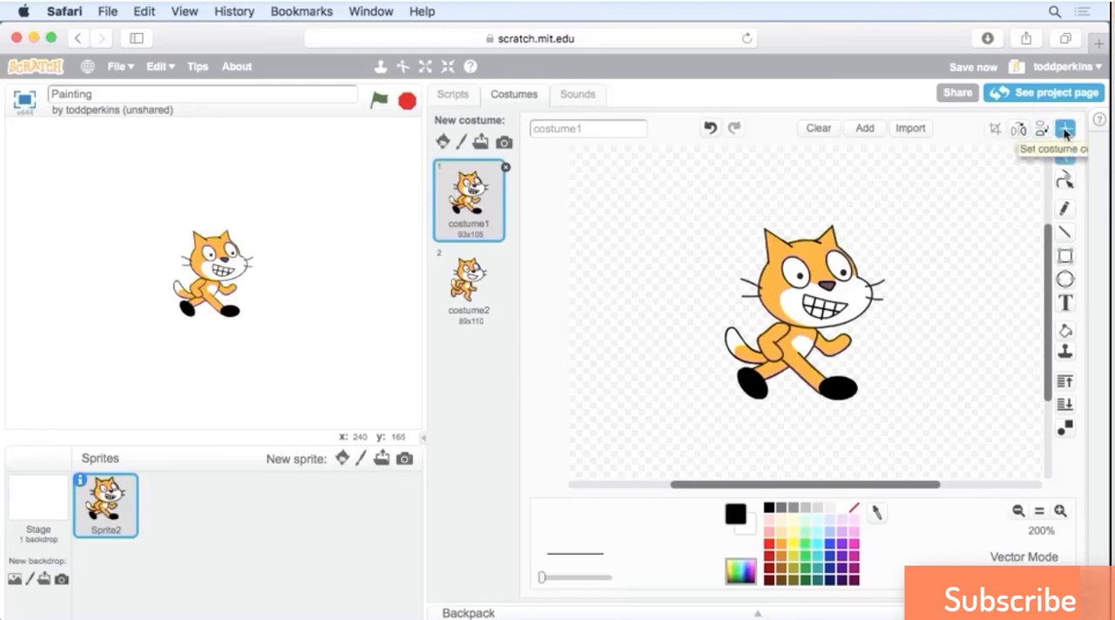
# Try drawing a solid black square beside the cat's head with the Rectangle tool, and undo it.
pyautogui.click(1064, 256)
pyautogui.moveTo(884, 195); pyautogui.dragTo(996, 343)
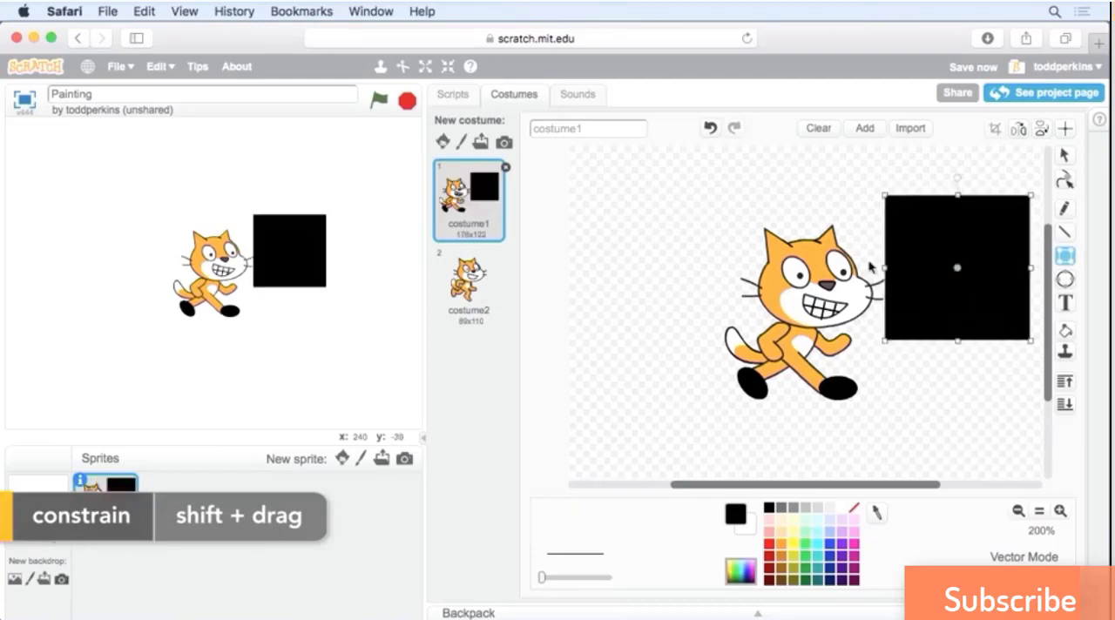
pyautogui.click(711, 129)
# Add the text "Hi!" in black Helvetica above the cat's head.
pyautogui.click(1065, 307)
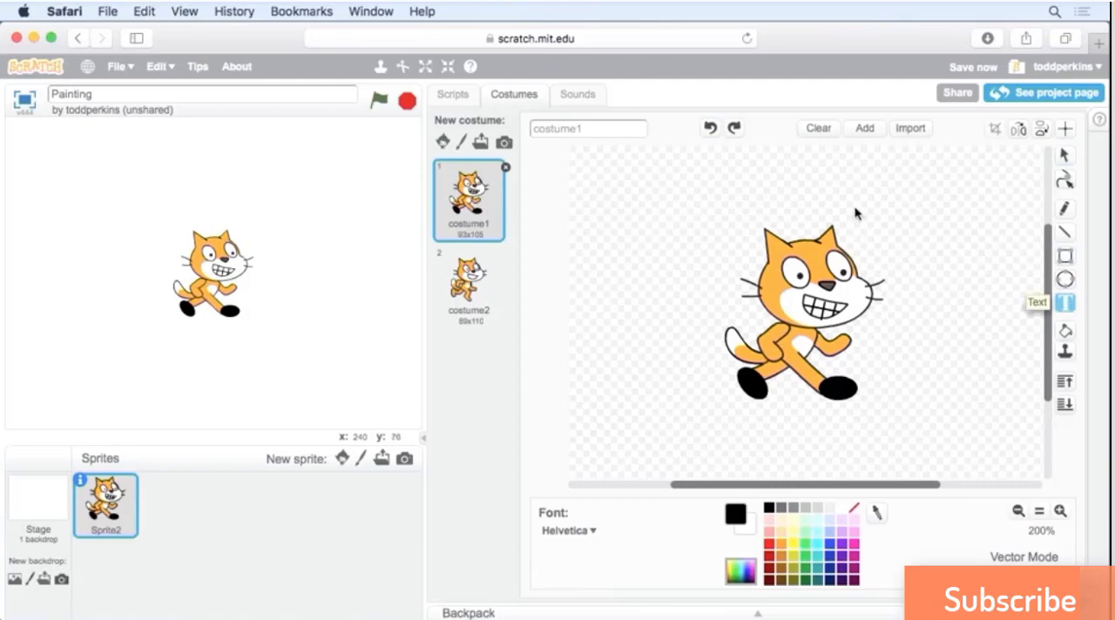
pyautogui.click(864, 216)
pyautogui.write('Hi!')
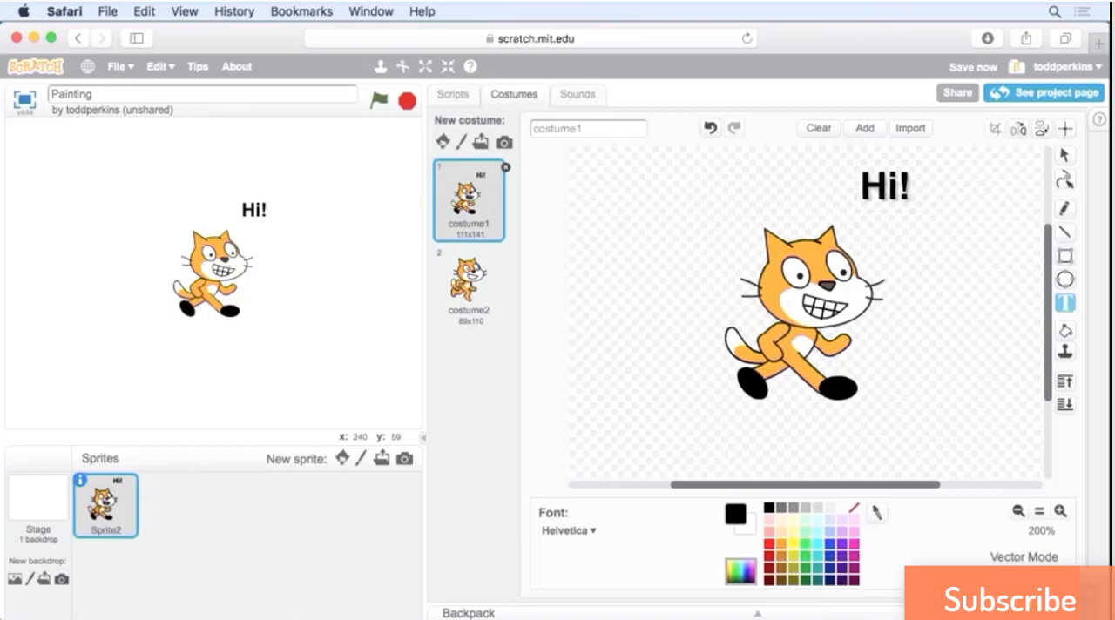
pyautogui.click(935, 213)
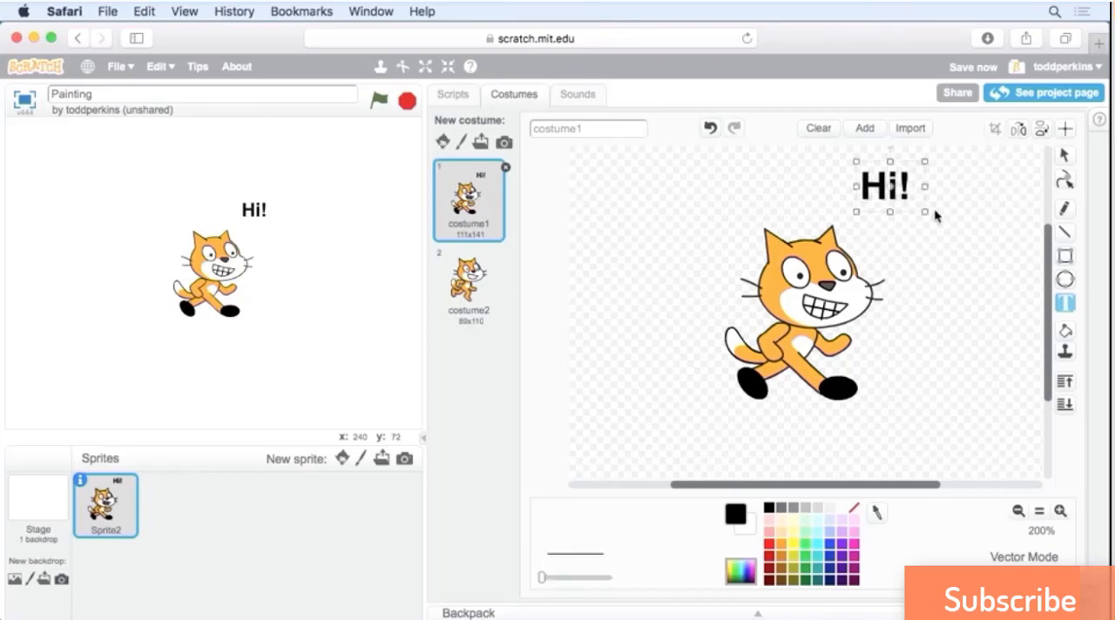
# Try moving the "Hi!" text down beside the cat's head and rotating it clockwise, and delete it.
pyautogui.moveTo(909, 192); pyautogui.dragTo(937, 255)
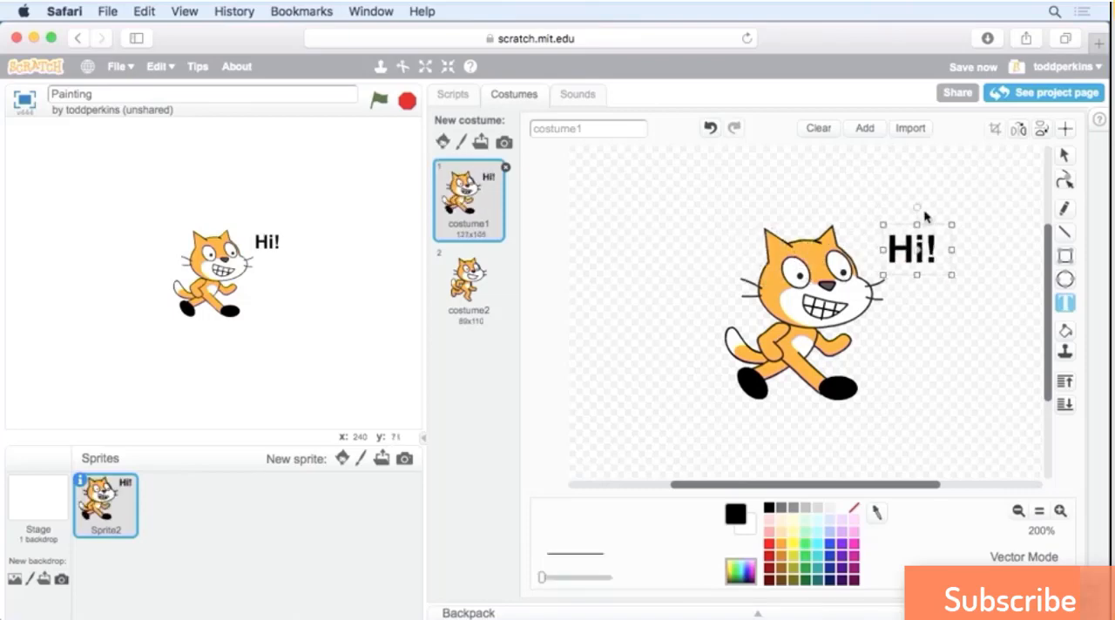
pyautogui.moveTo(918, 212); pyautogui.dragTo(951, 216)
pyautogui.moveTo(931, 253); pyautogui.dragTo(933, 267)
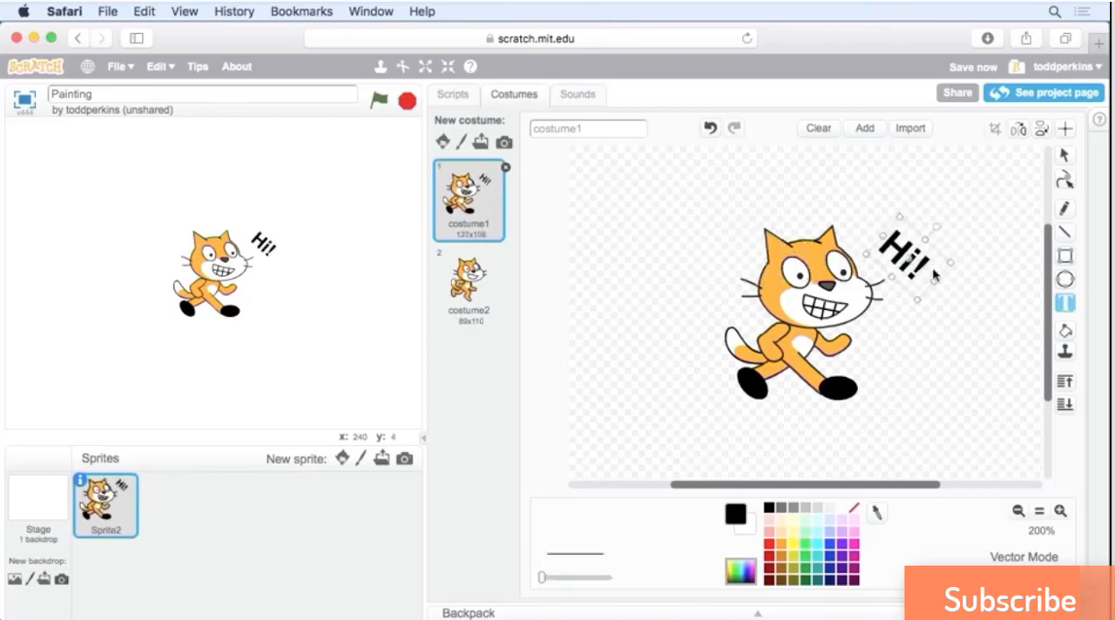
pyautogui.press('Delete')
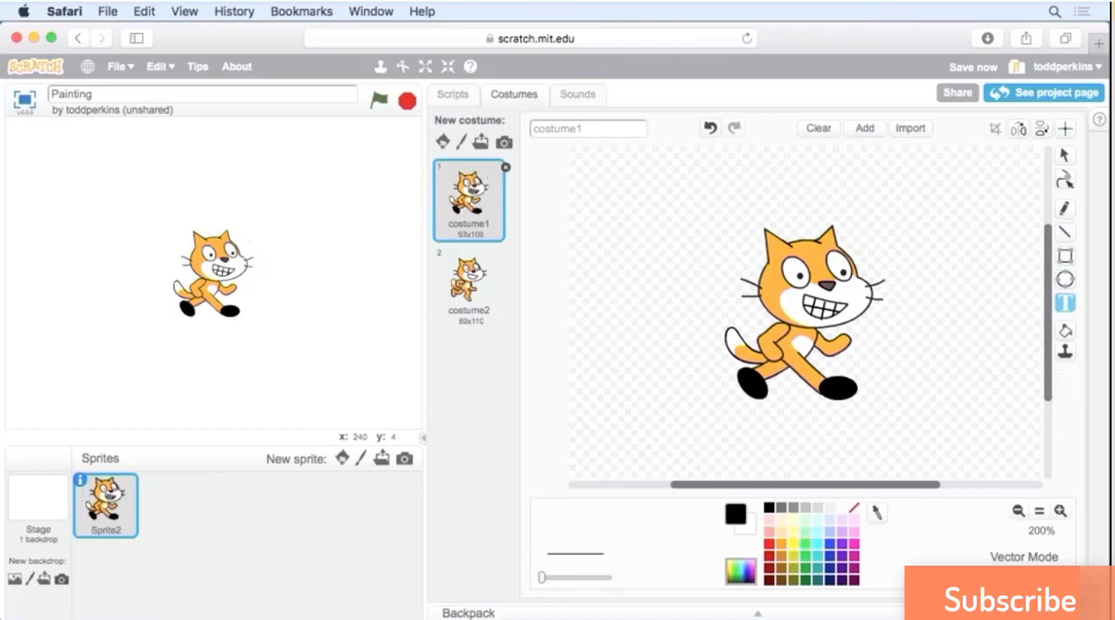
# Try duplicating the cat's black front foot and placing the copy beside its legs, and delete the copy.
pyautogui.click(1064, 351)
pyautogui.click(850, 388)
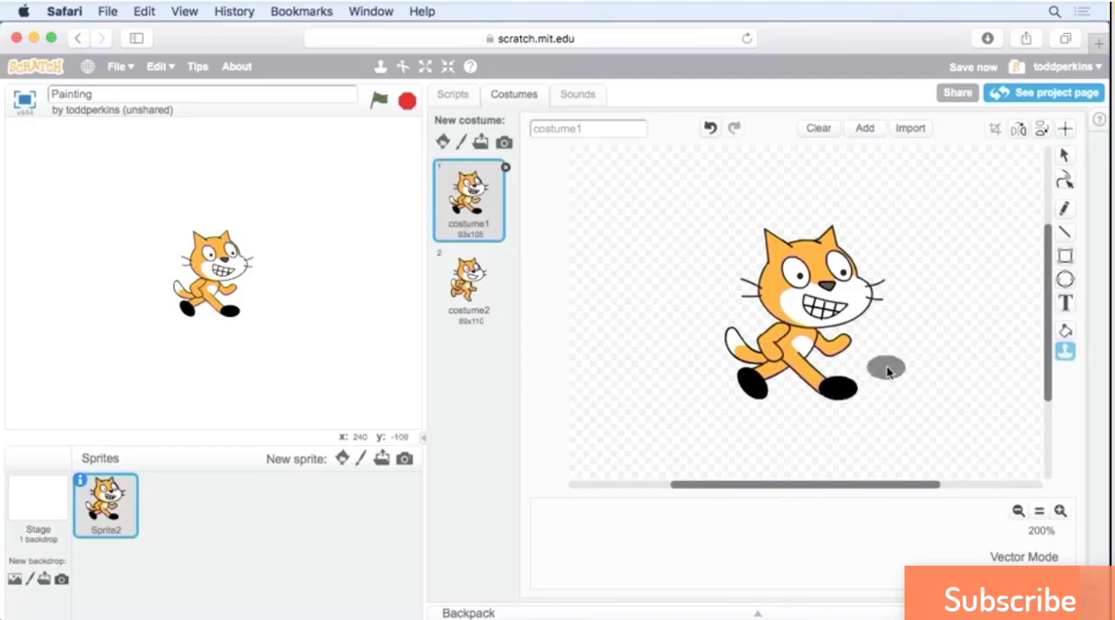
pyautogui.click(902, 368)
pyautogui.click(904, 366)
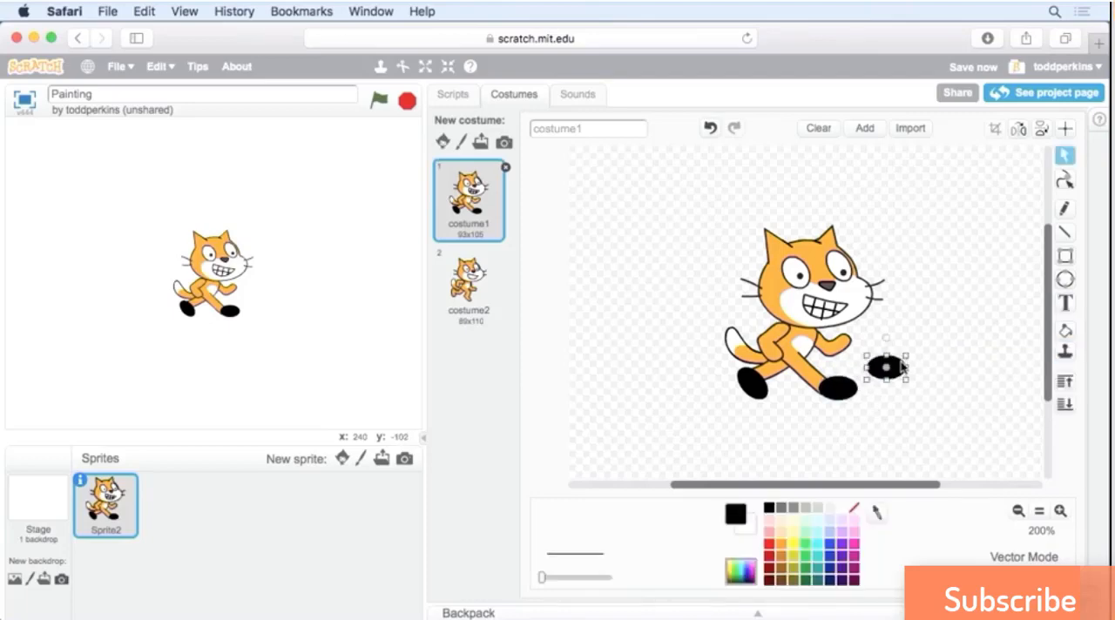
pyautogui.press('BackSpace')
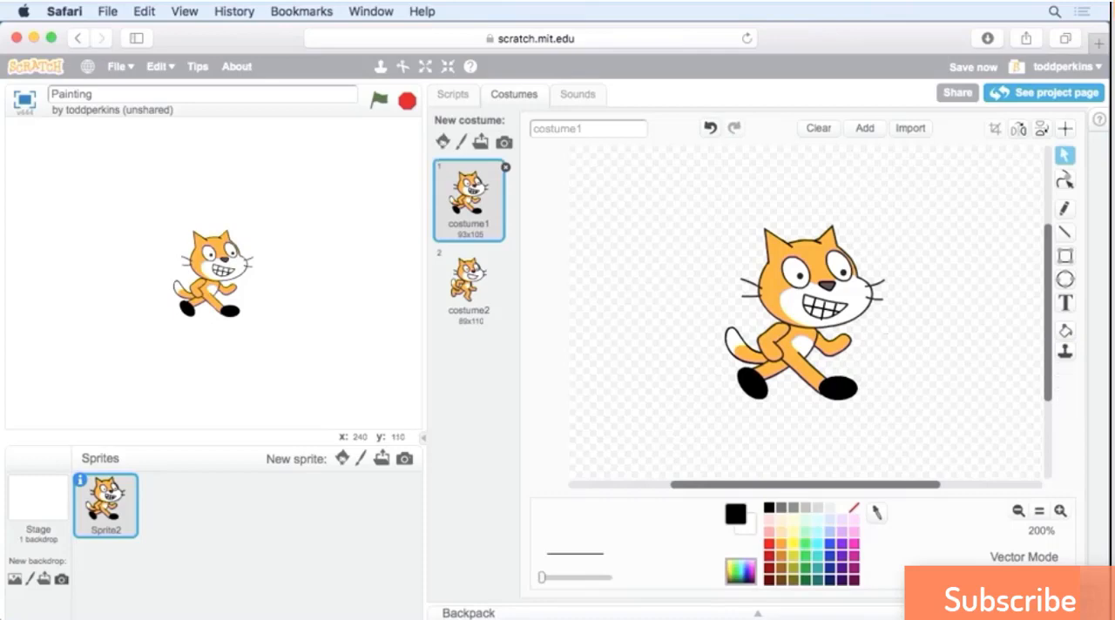
# Color both of the cat's feet solid purple with the Color a shape tool.
pyautogui.click(1065, 334)
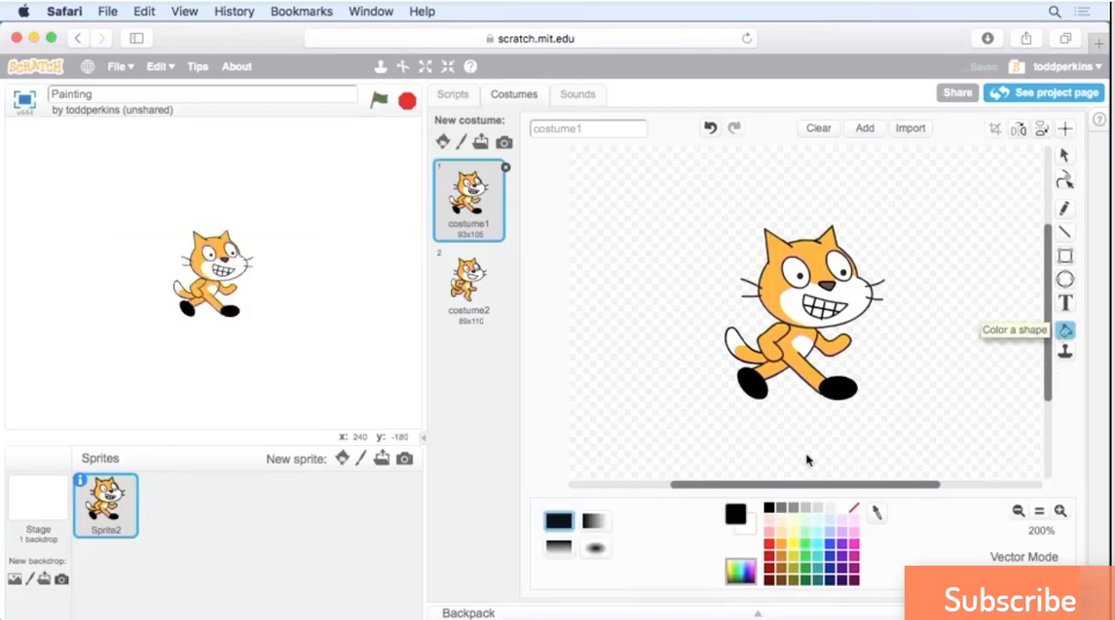
pyautogui.click(843, 555)
pyautogui.click(751, 384)
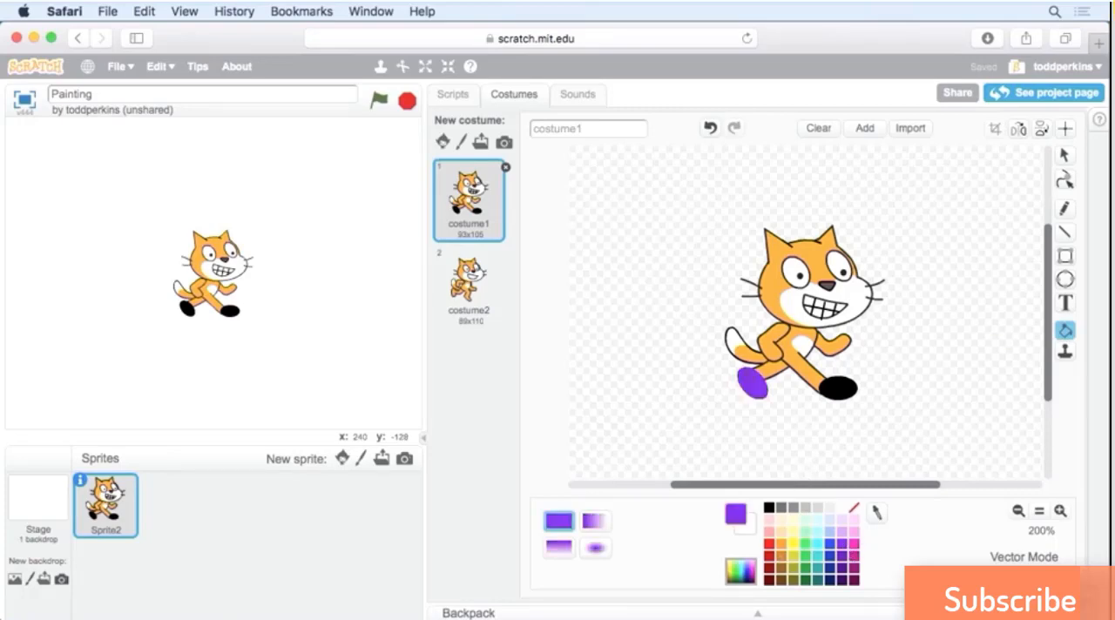
pyautogui.click(833, 388)
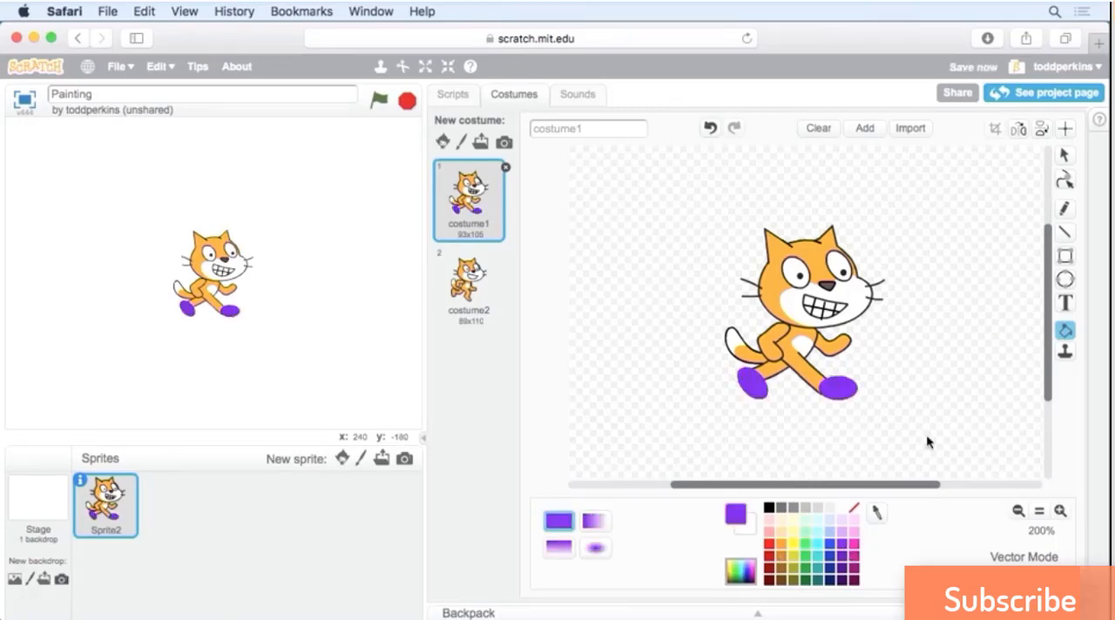
# Fill the orange areas of the cat's tail, arms, legs, body and head with the same solid purple.
pyautogui.click(789, 366)
pyautogui.click(750, 356)
pyautogui.click(771, 343)
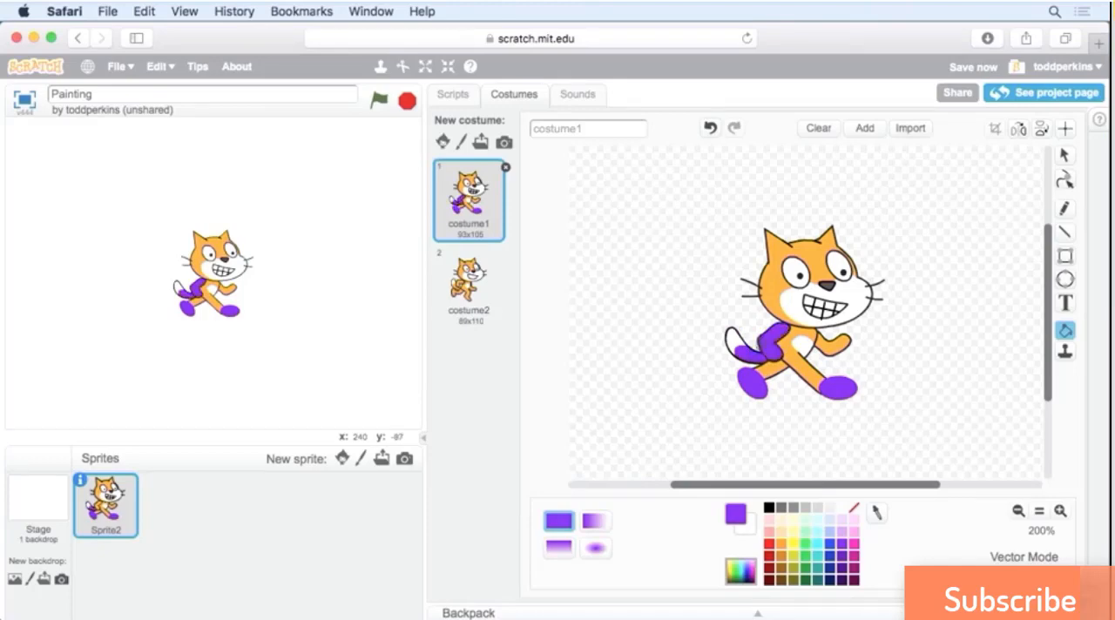
pyautogui.click(770, 370)
pyautogui.click(809, 373)
pyautogui.click(835, 344)
pyautogui.click(795, 350)
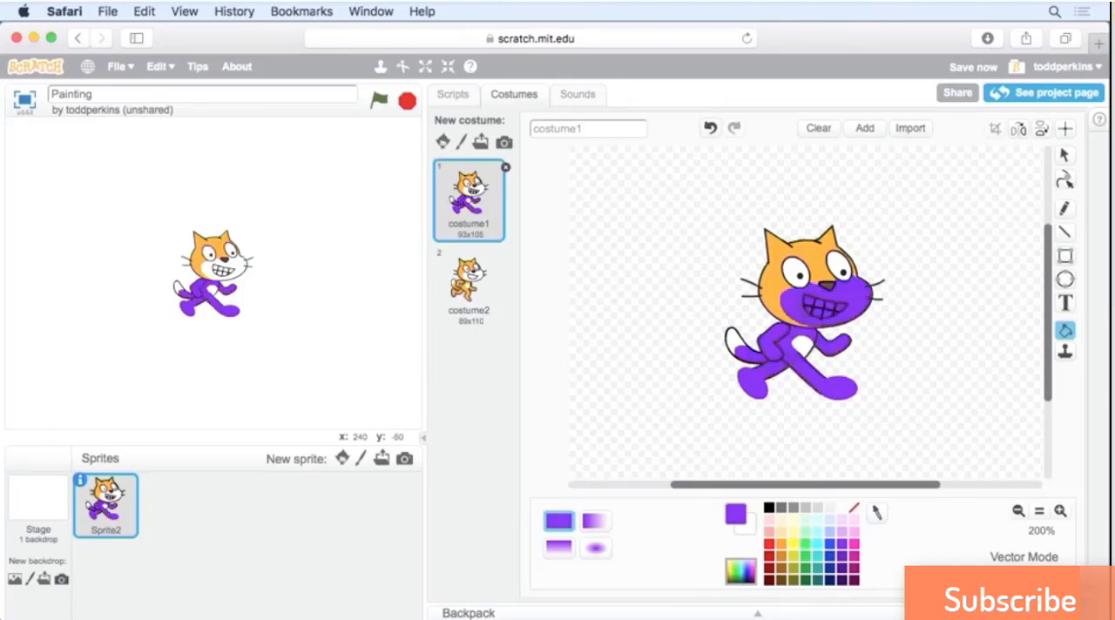
pyautogui.click(770, 286)
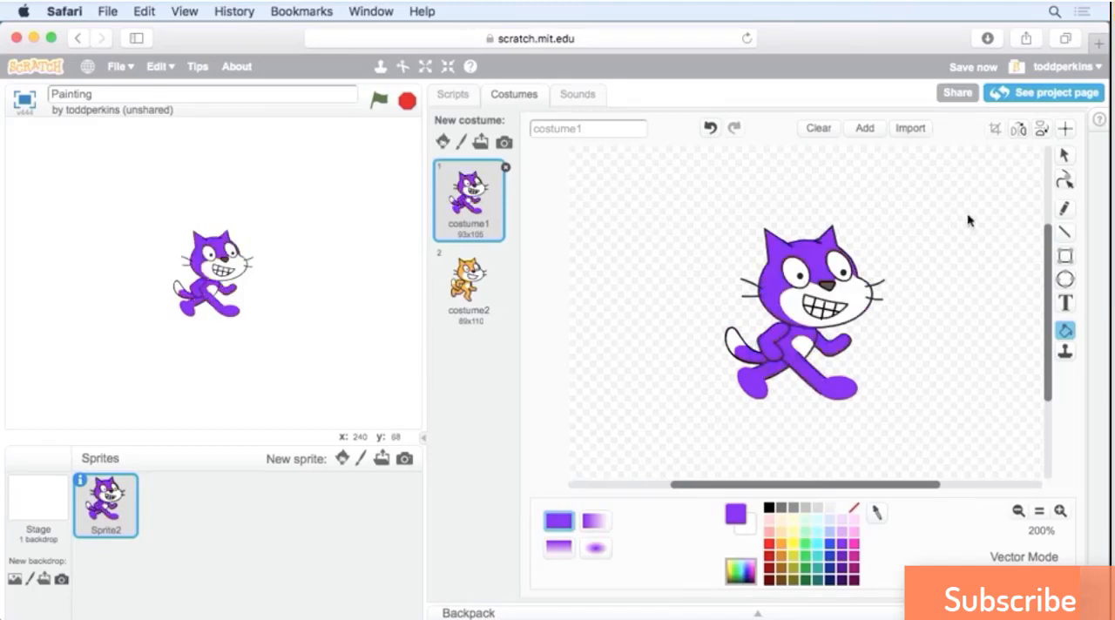
# Undo the last six purple fills on the cat.
pyautogui.click(710, 129)
pyautogui.click(710, 129)
pyautogui.click(711, 129)
pyautogui.click(710, 129)
pyautogui.click(710, 129)
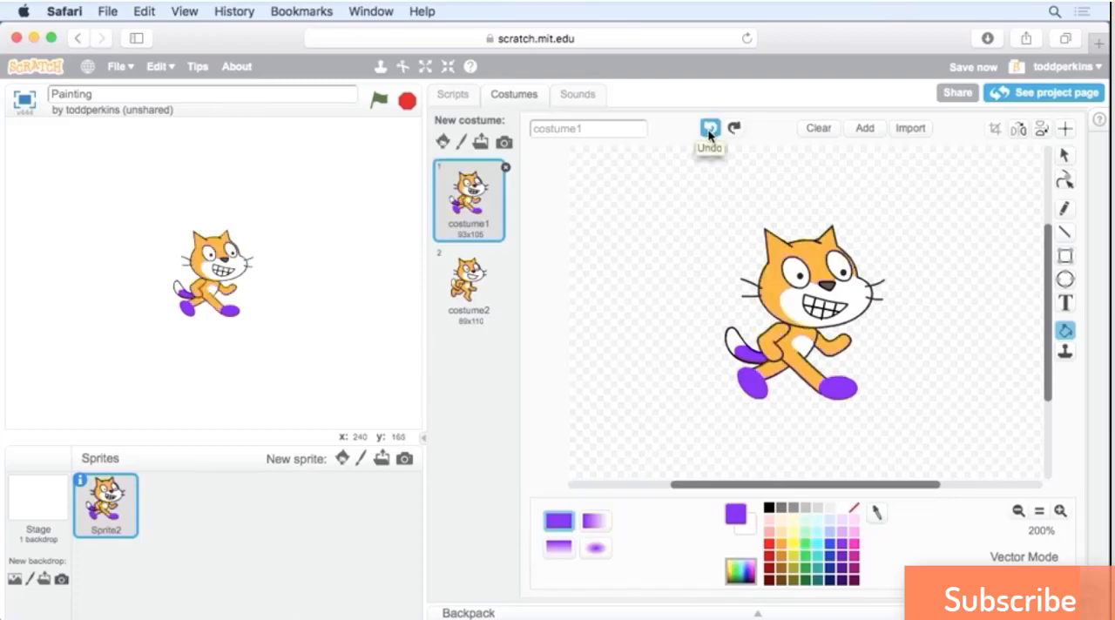
pyautogui.click(710, 129)
pyautogui.click(710, 129)
pyautogui.click(710, 129)
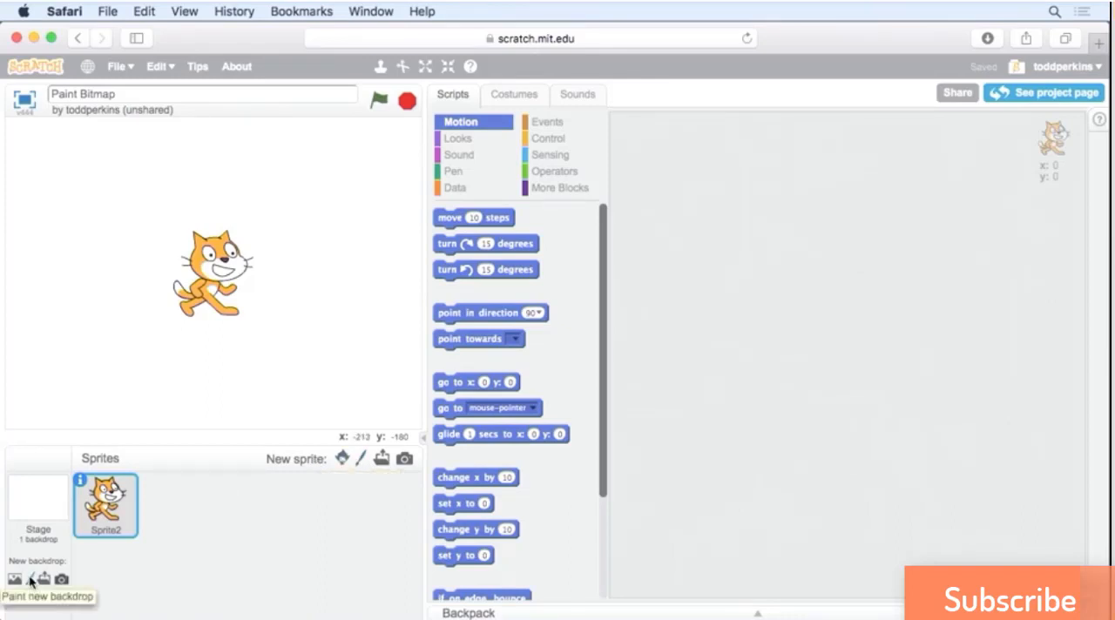
# Create a new painted sprite, switching its empty costume to vector mode and back to bitmap mode.
pyautogui.click(360, 462)
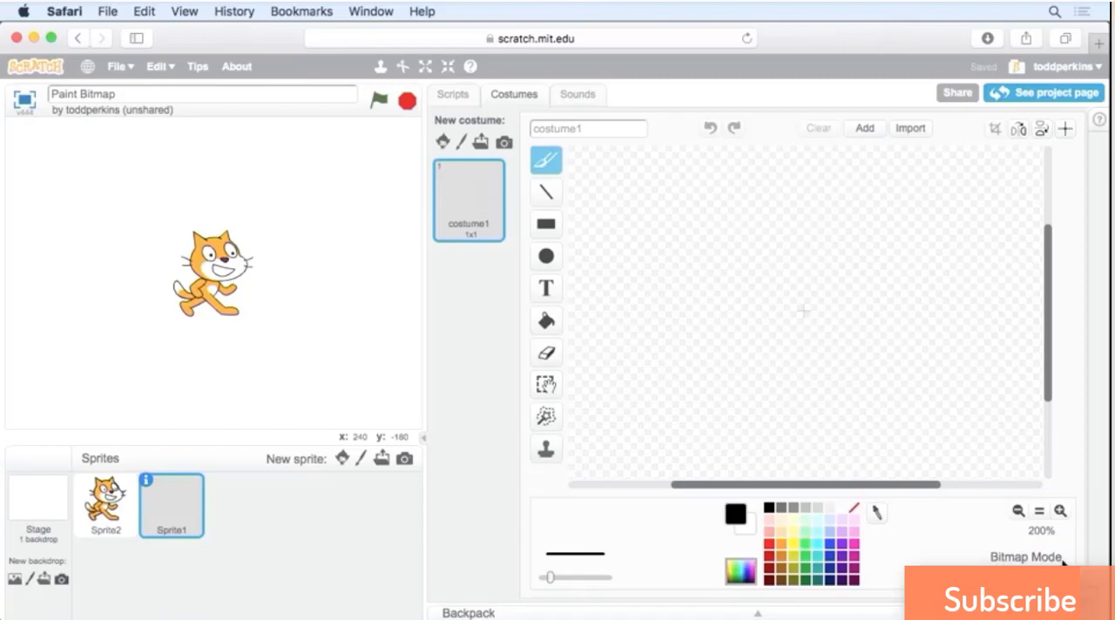
pyautogui.click(1026, 577)
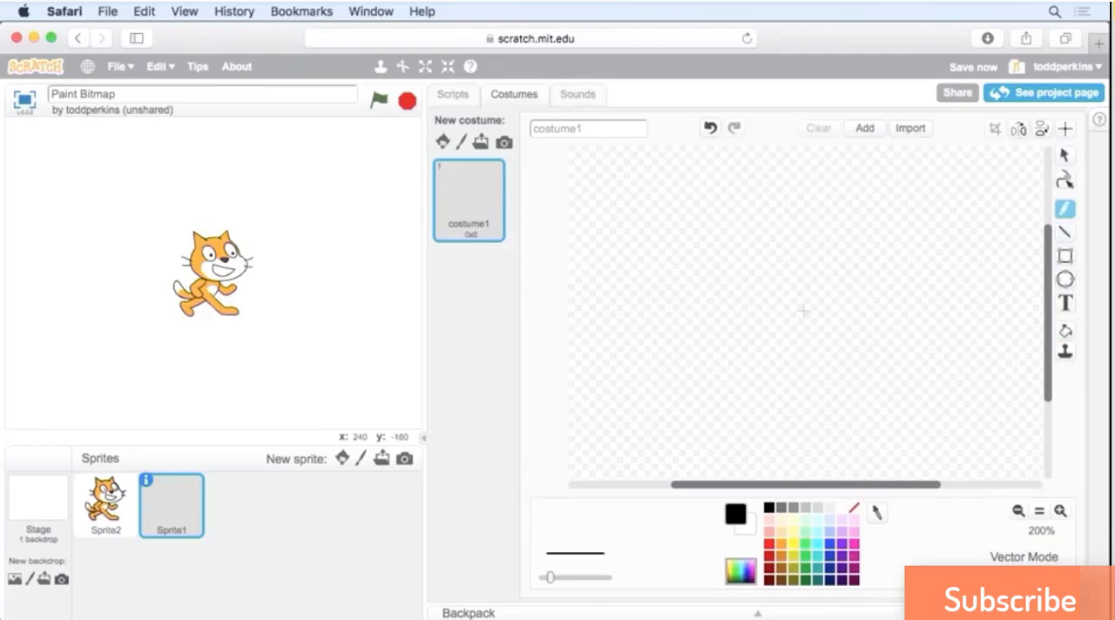
pyautogui.click(1024, 577)
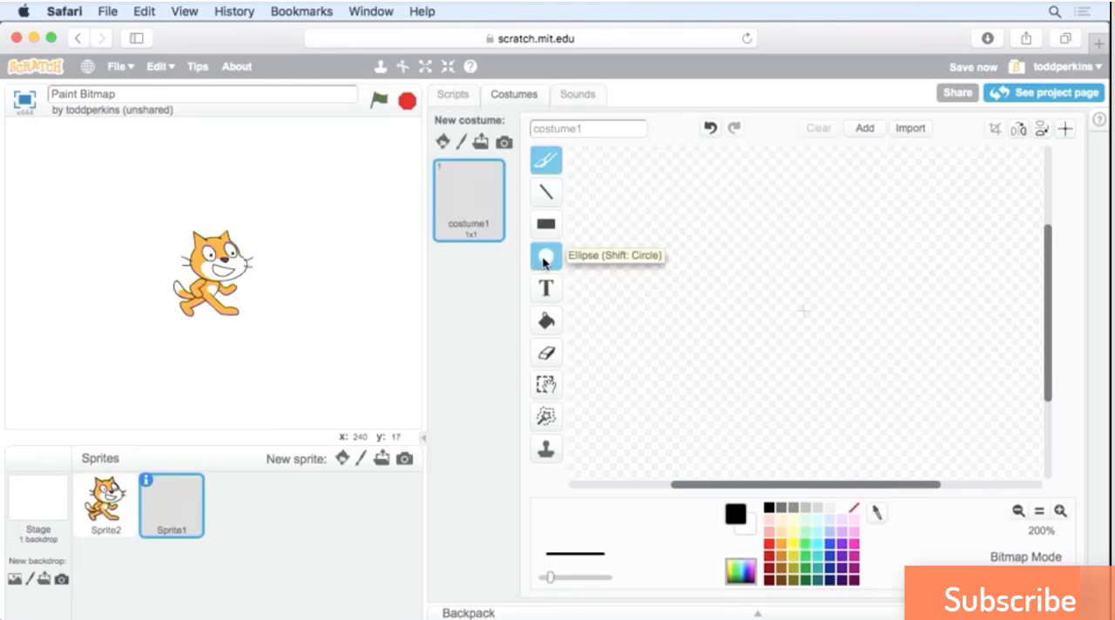
# Draw a solid yellow circle about 66 pixels wide at the center of costume1, and choose black as the drawing color.
pyautogui.click(545, 259)
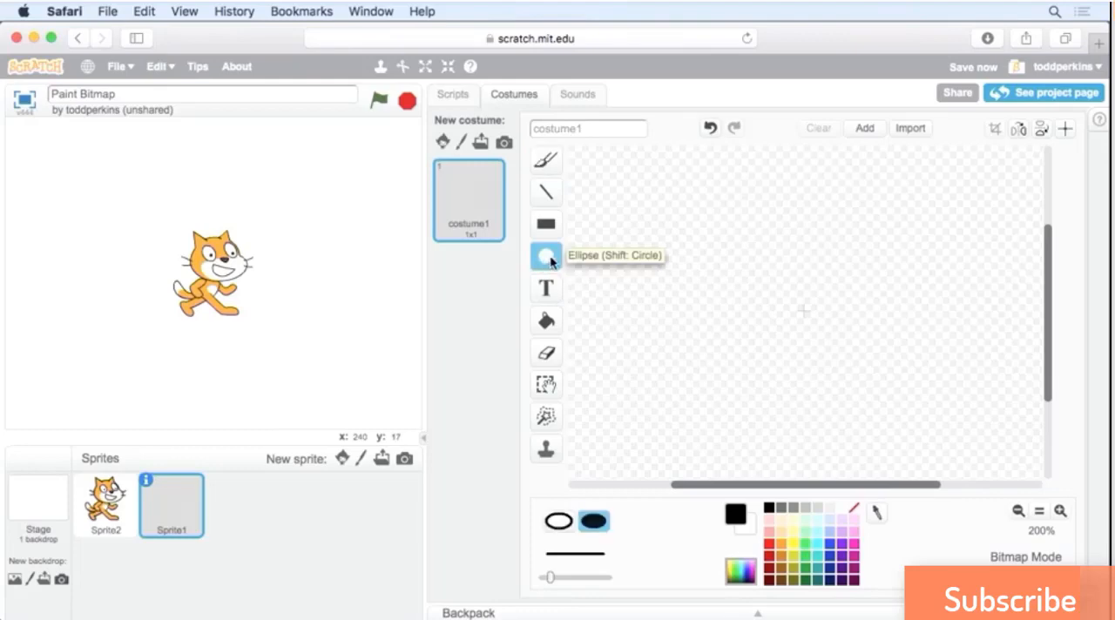
pyautogui.click(790, 544)
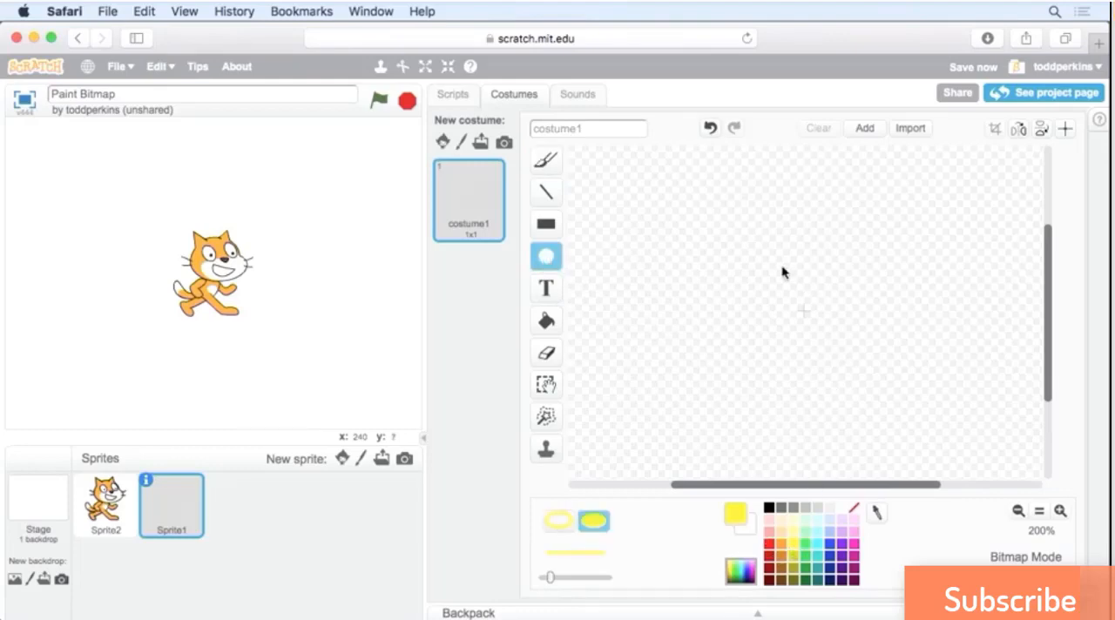
pyautogui.moveTo(752, 261); pyautogui.dragTo(867, 380)
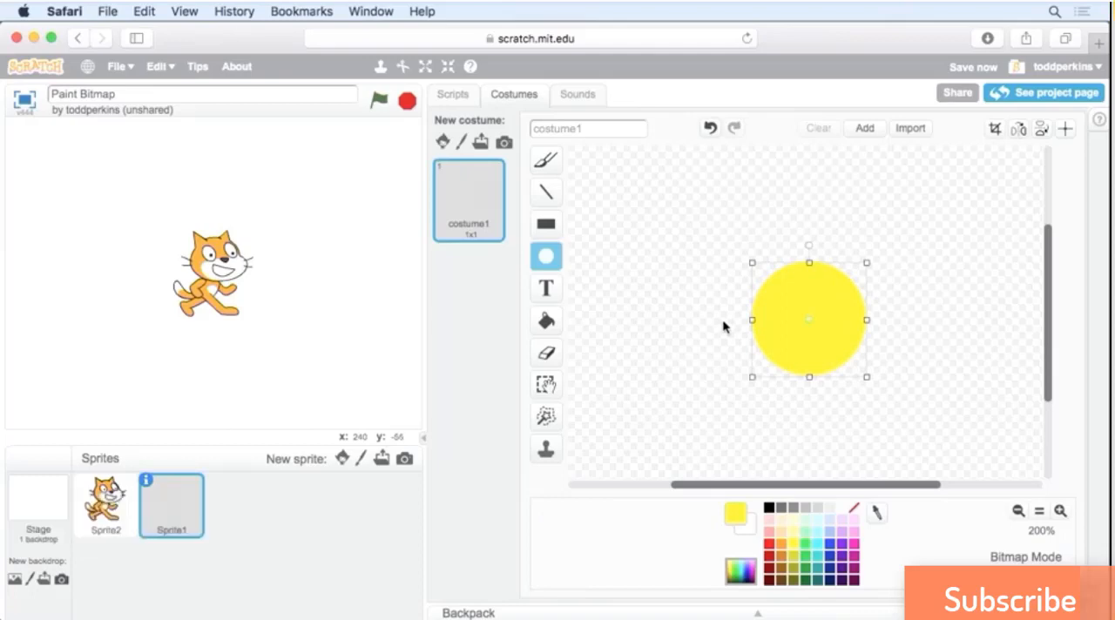
pyautogui.click(768, 508)
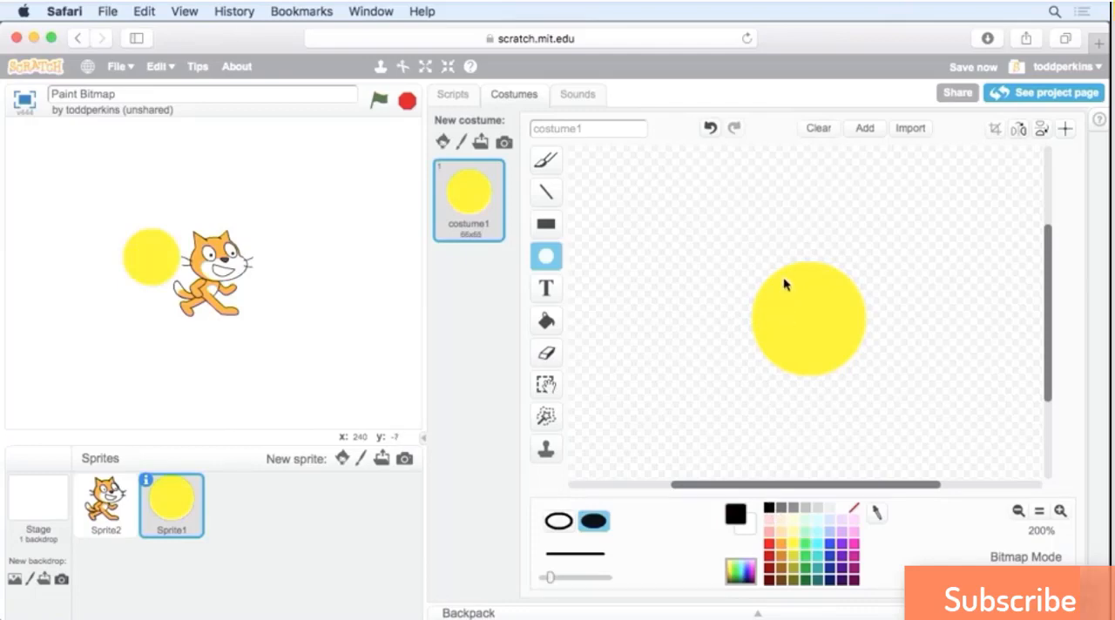